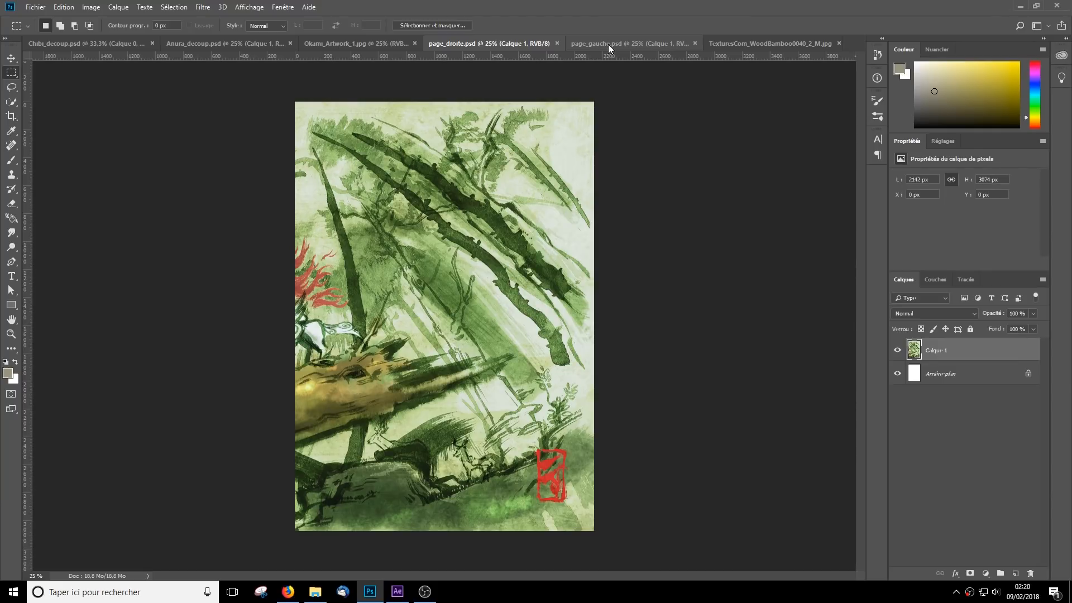
Look at the bamboo wood texture, close Photoshop, and switch to After Effects with its start screen dismissed
{"action": "left_click", "coordinate": [741, 43]}
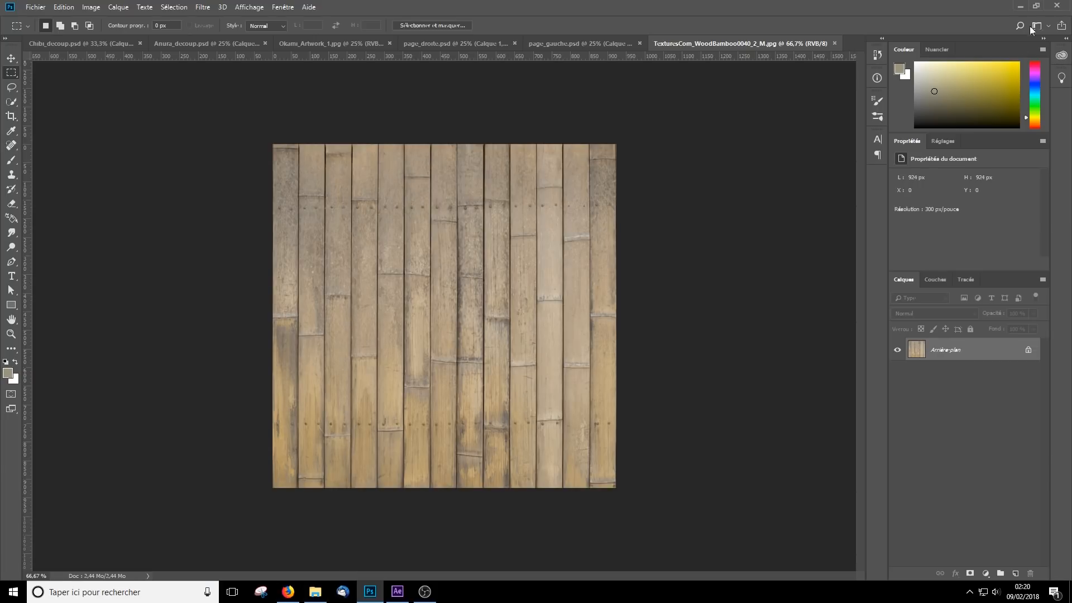
{"action": "left_click", "coordinate": [1062, 4]}
{"action": "left_click", "coordinate": [400, 590]}
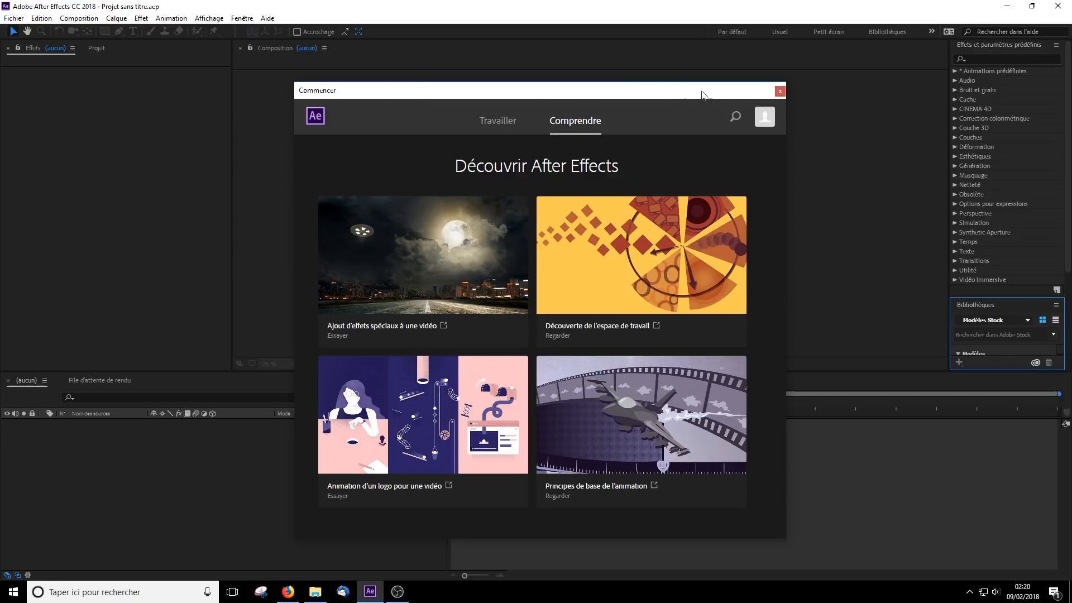
{"action": "left_click", "coordinate": [780, 91]}
Create a new empty project
{"action": "left_click", "coordinate": [14, 18]}
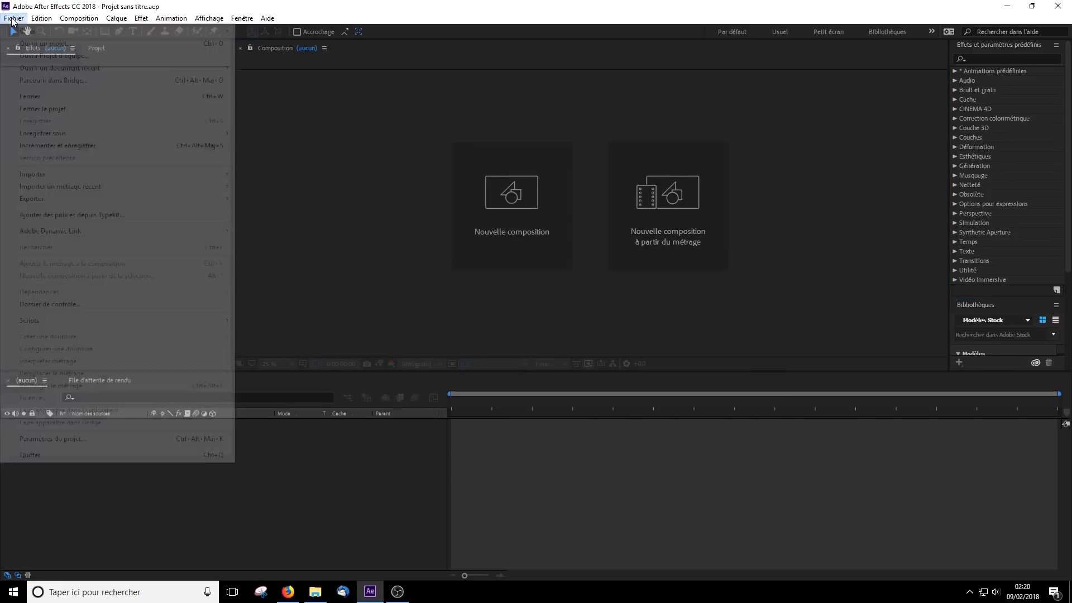
{"action": "mouse_move", "coordinate": [196, 31]}
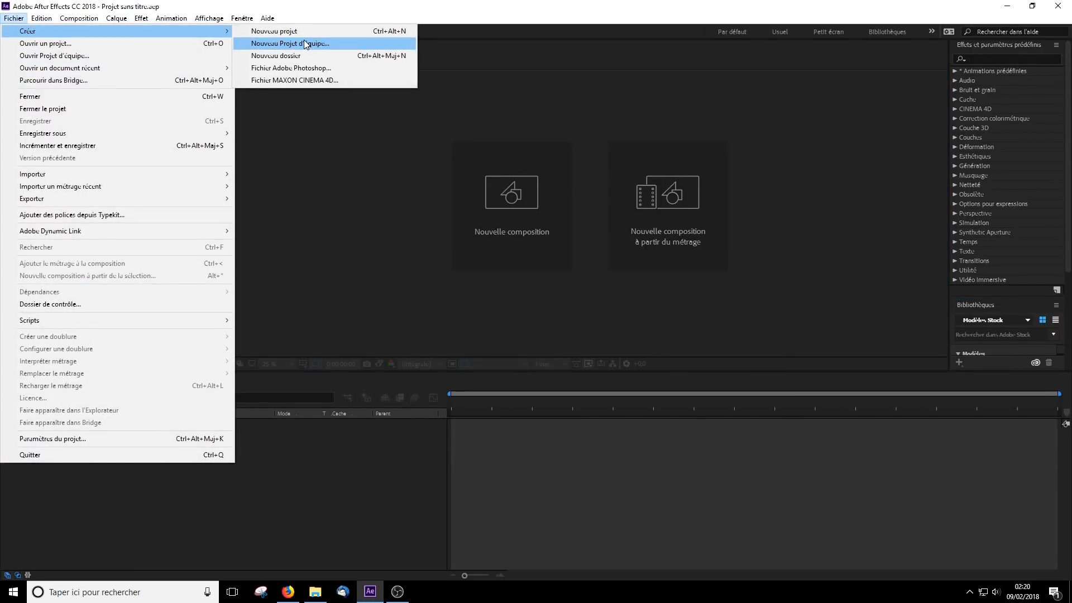
{"action": "left_click", "coordinate": [300, 31]}
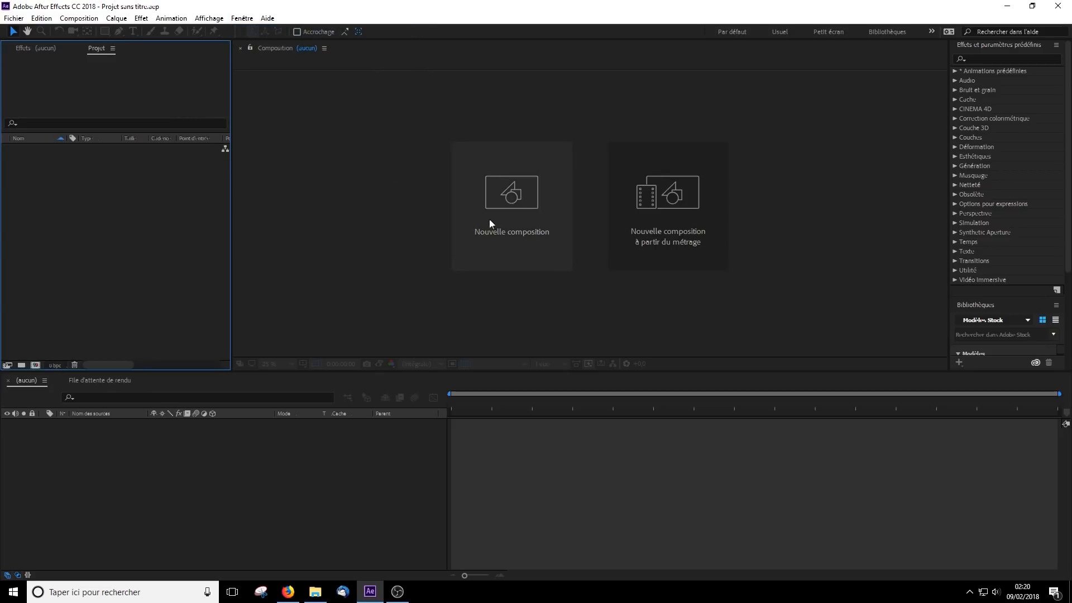
Save the project as livre_popup3.aep in the TD_AE folder
{"action": "left_click", "coordinate": [14, 18]}
{"action": "mouse_move", "coordinate": [65, 136]}
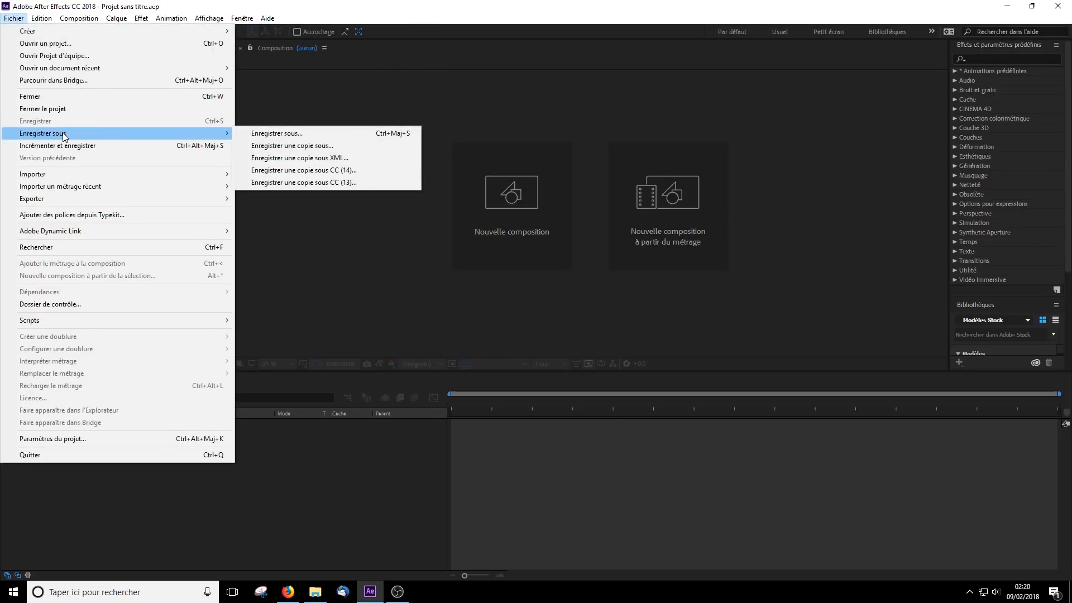
{"action": "left_click", "coordinate": [316, 132]}
{"action": "left_click", "coordinate": [147, 148]}
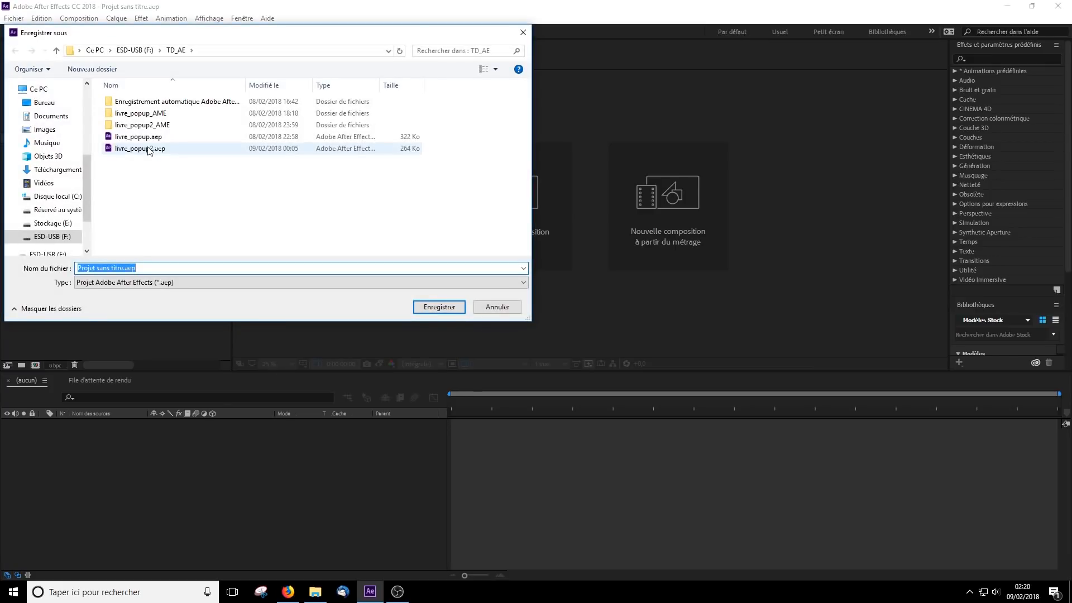
{"action": "left_click", "coordinate": [118, 268]}
{"action": "left_click", "coordinate": [113, 267]}
{"action": "left_click_drag", "start_coordinate": [112, 268], "coordinate": [115, 267]}
{"action": "type", "text": "3"}
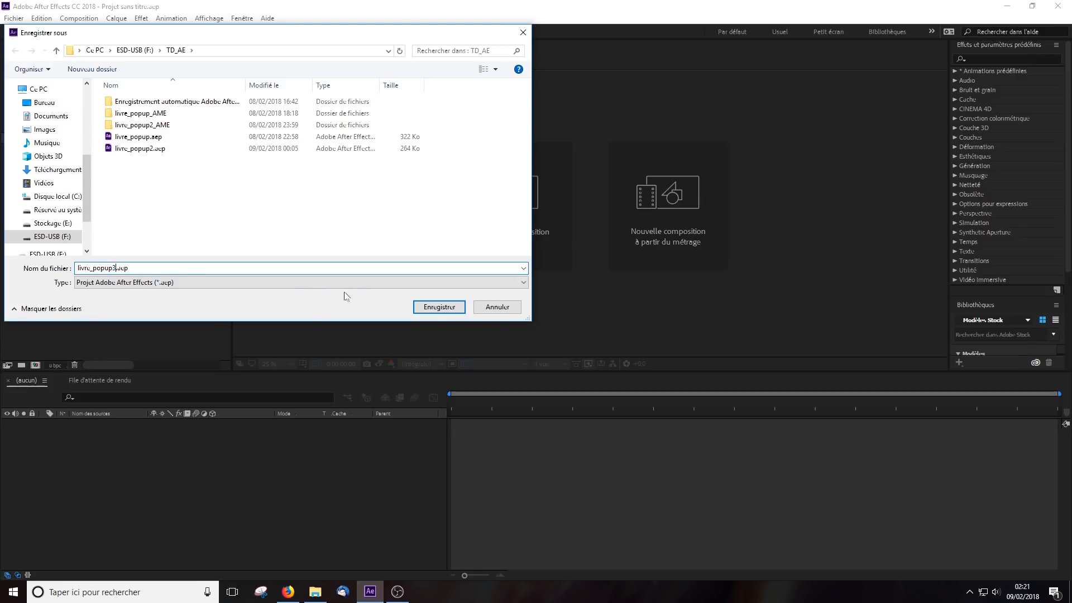
{"action": "left_click", "coordinate": [444, 307]}
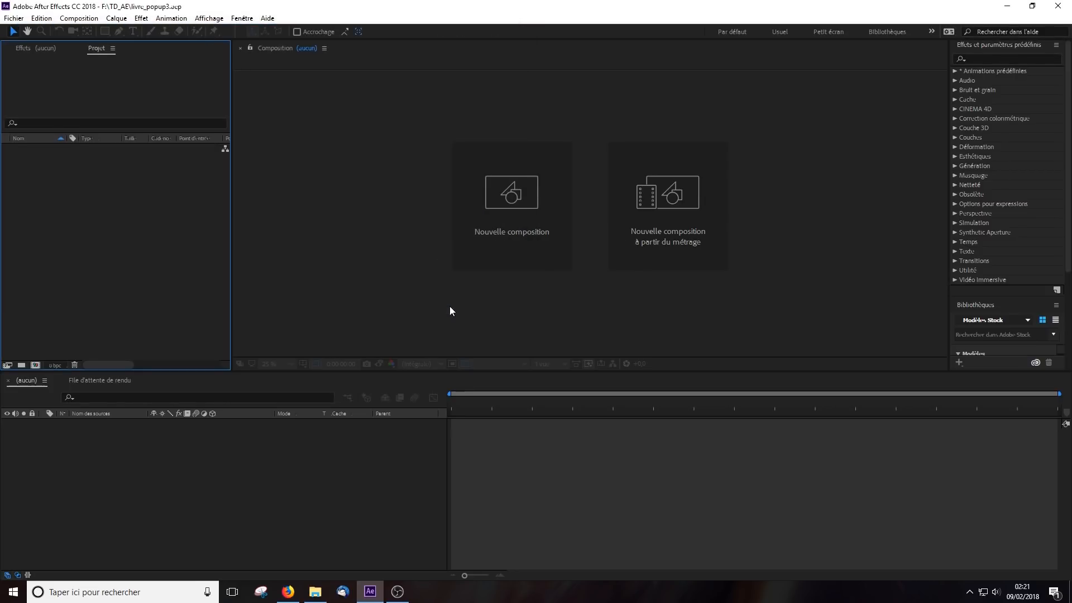
Create a composition named LivrePopUp with the HDTV 1080 24 preset and a 9-second duration
{"action": "left_click", "coordinate": [511, 217]}
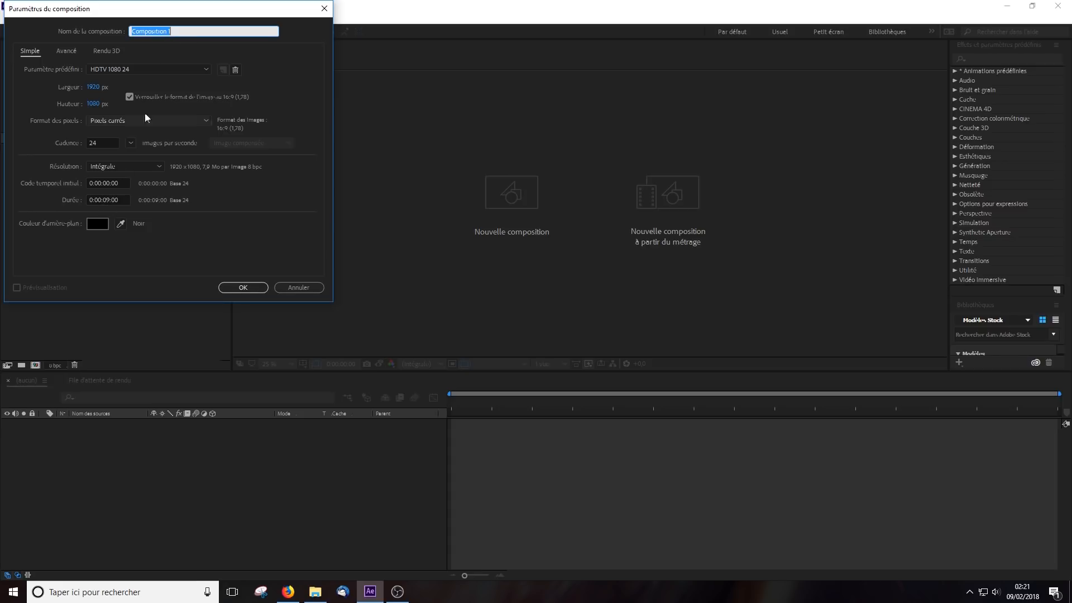
{"action": "key", "text": "BackSpace"}
{"action": "type", "text": "Liv"}
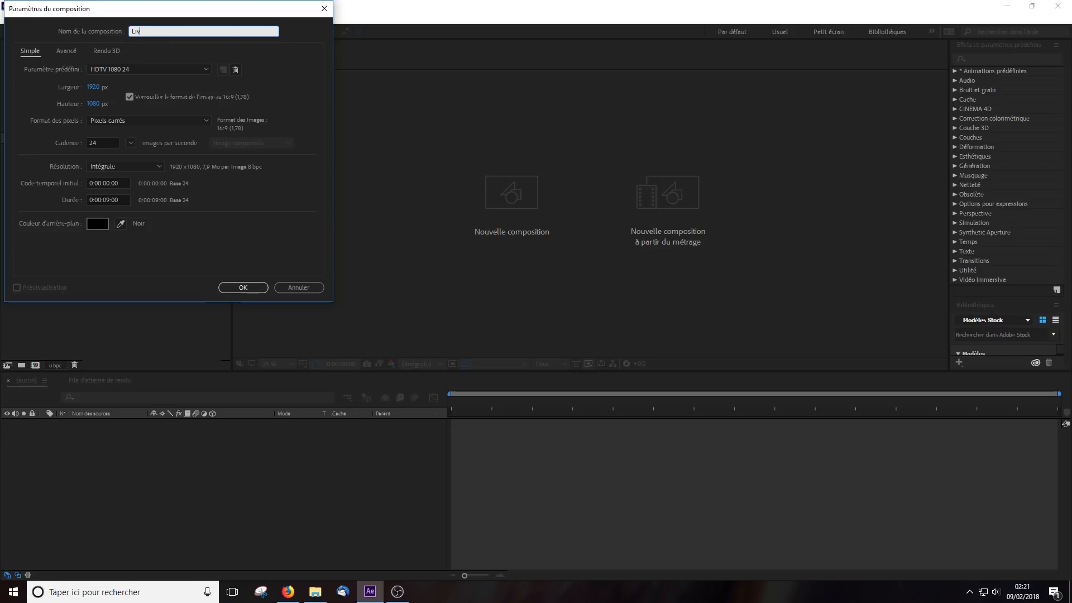
{"action": "type", "text": "rePop"}
{"action": "left_click", "coordinate": [247, 285]}
{"action": "left_click", "coordinate": [246, 287]}
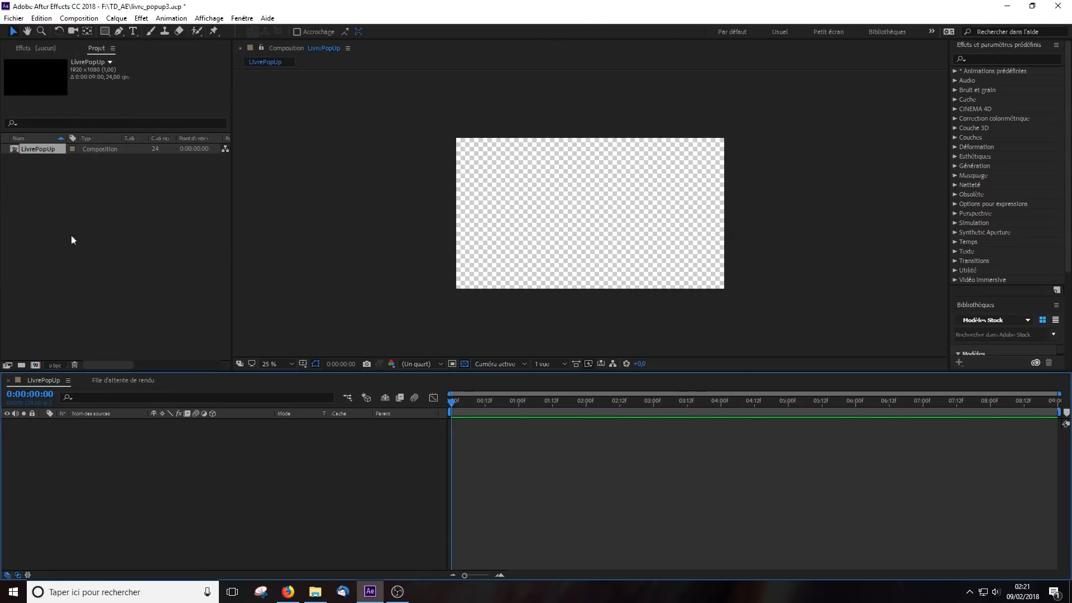
{"action": "left_click", "coordinate": [73, 246]}
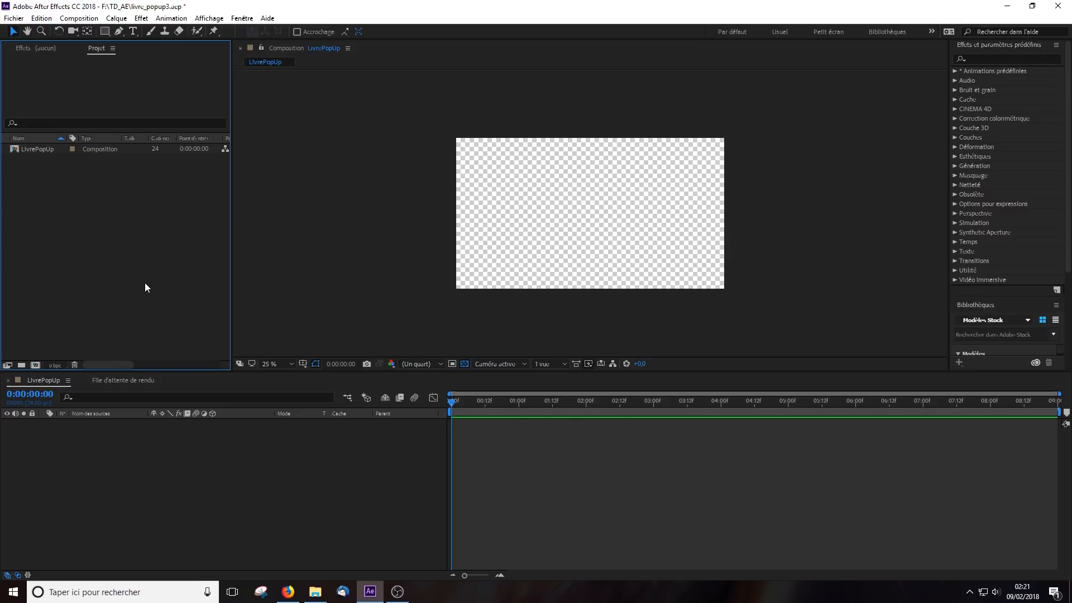
Import Anura_decoup.psd and Chibi_decoup.psd into the project as footage
{"action": "left_click", "coordinate": [316, 591]}
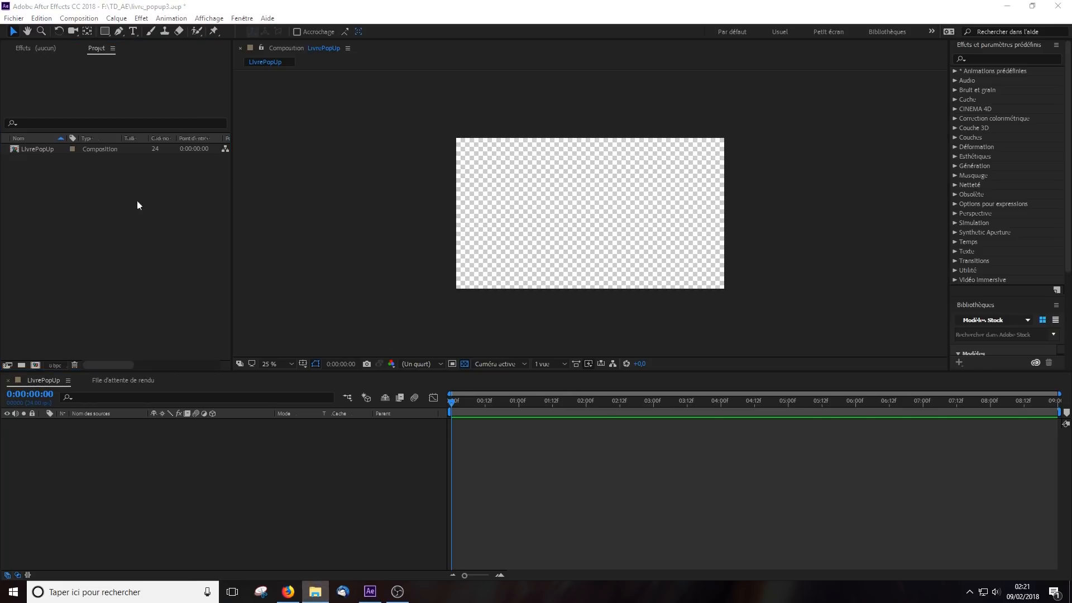
{"action": "right_click", "coordinate": [75, 201]}
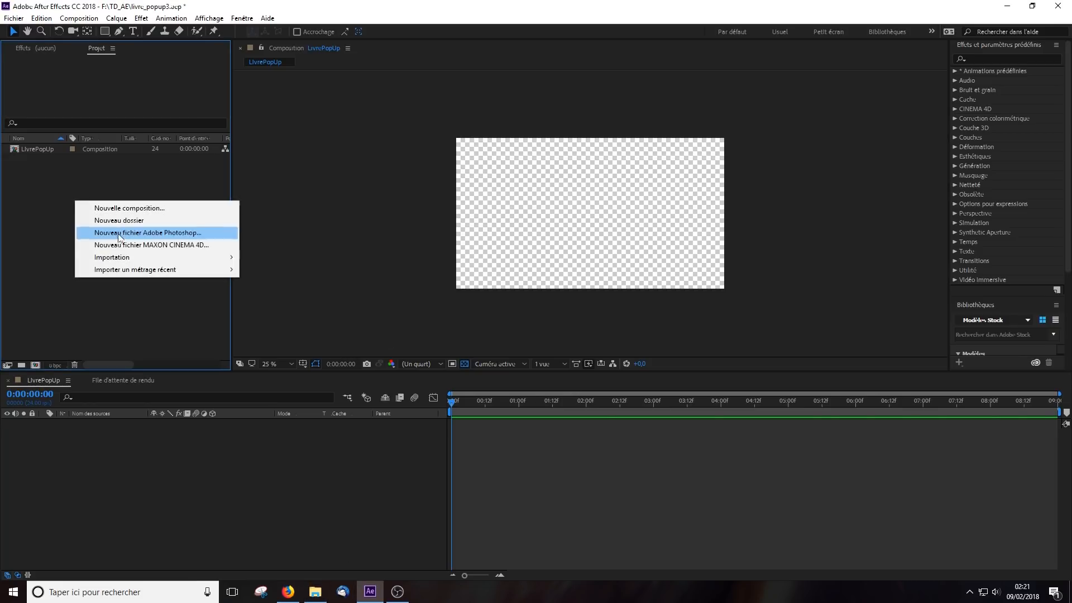
{"action": "mouse_move", "coordinate": [120, 260]}
{"action": "left_click", "coordinate": [262, 256]}
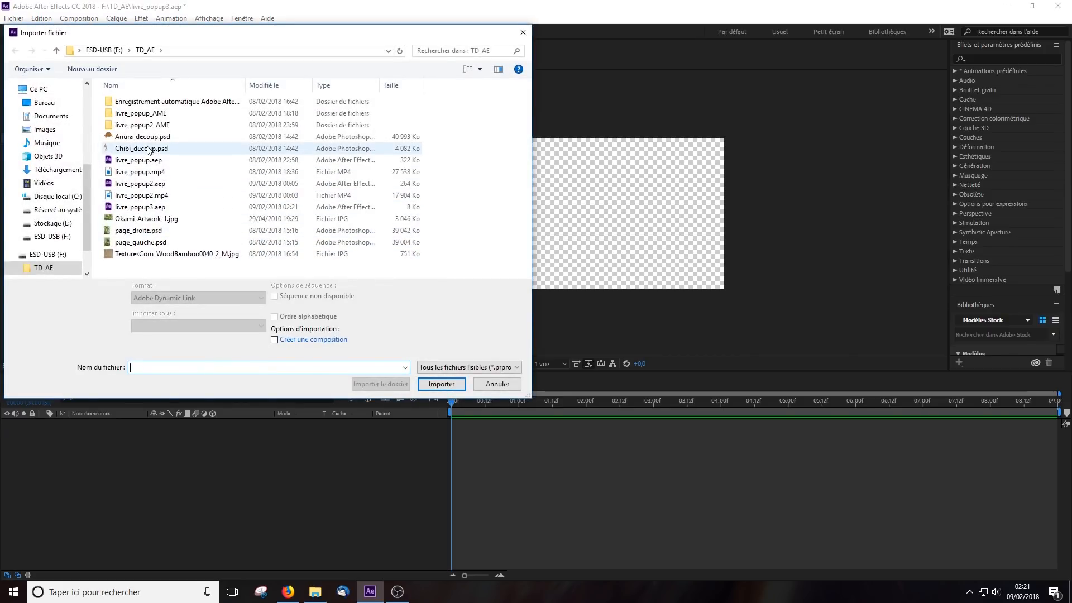
{"action": "left_click", "coordinate": [147, 138]}
{"action": "left_click", "coordinate": [150, 150], "text": "ctrl"}
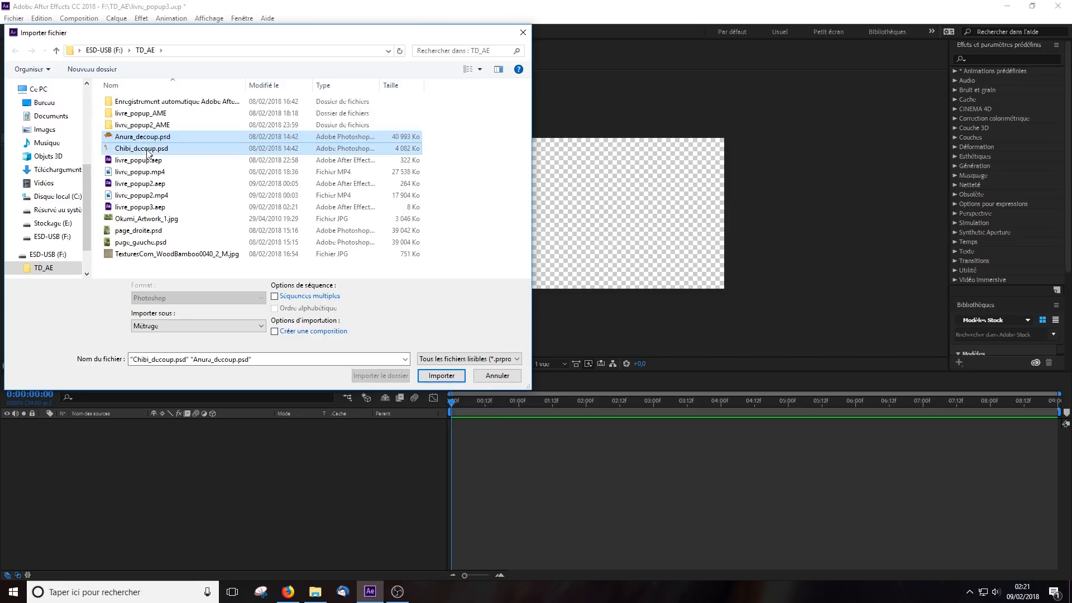
{"action": "left_click", "coordinate": [440, 374]}
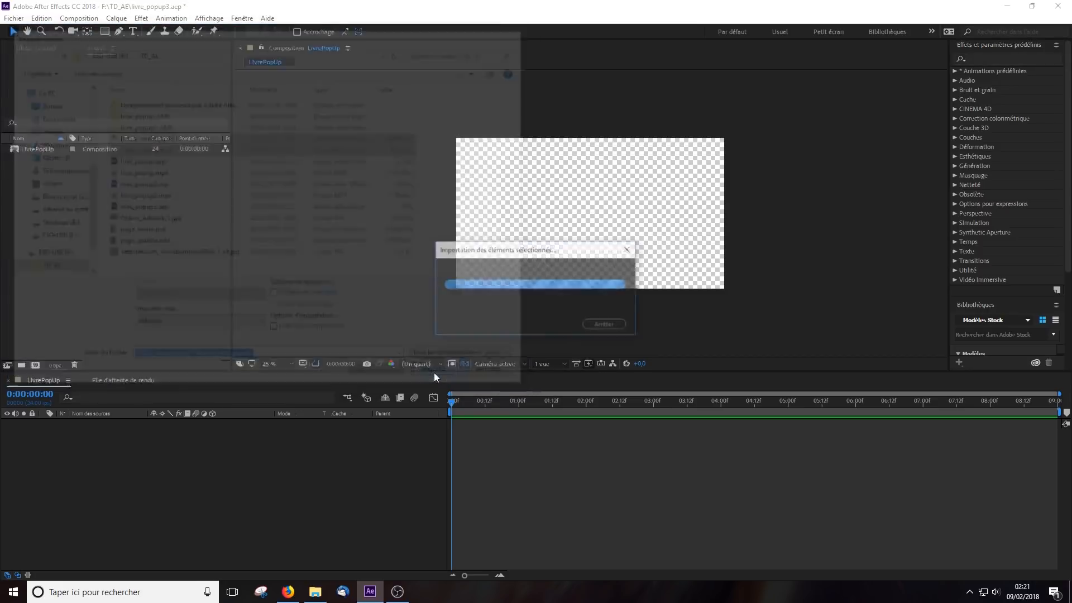
Import page_droite.psd, page_gauche.psd and TexturesCom_WoodBamboo0040_2_M.jpg into the project from the TD_AE folder in the file explorer
{"action": "left_click", "coordinate": [316, 591]}
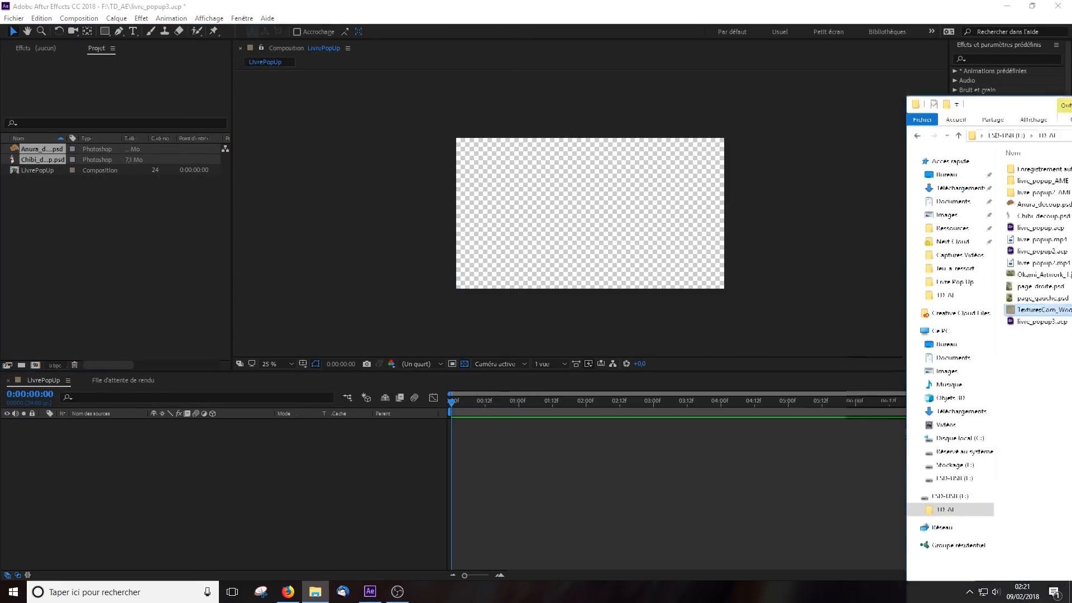
{"action": "left_click", "coordinate": [545, 242]}
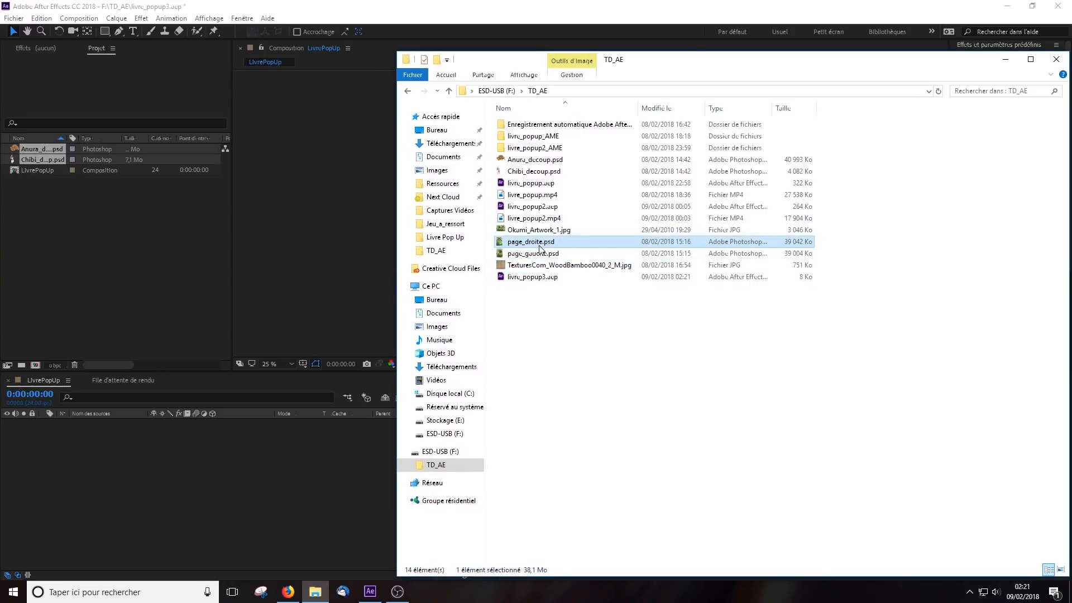
{"action": "left_click", "coordinate": [537, 252], "text": "ctrl"}
{"action": "left_click", "coordinate": [535, 265], "text": "ctrl"}
{"action": "left_click_drag", "start_coordinate": [539, 253], "coordinate": [62, 254]}
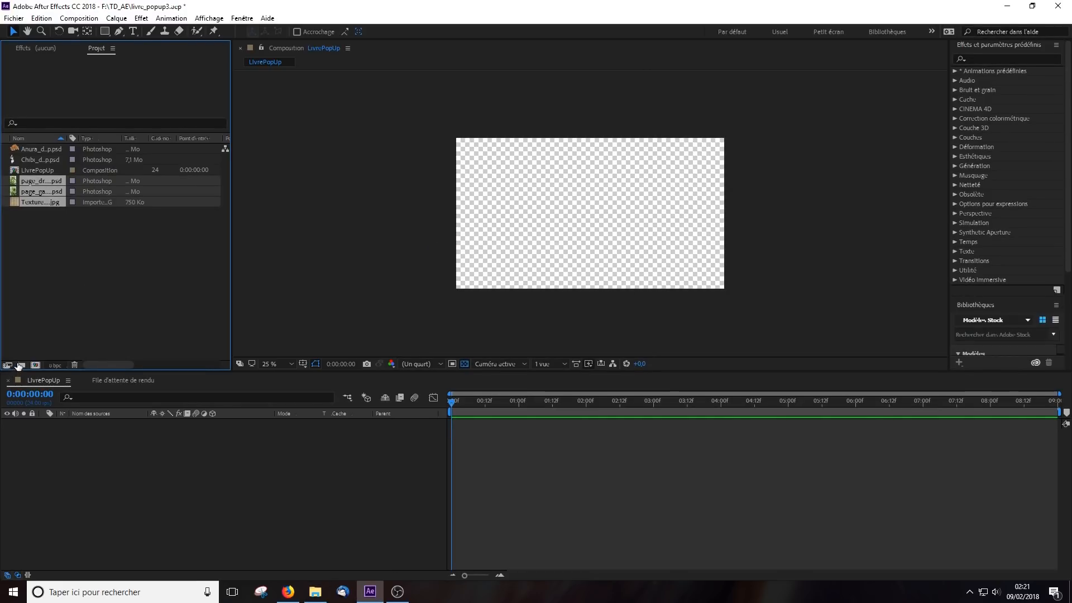
{"action": "left_click", "coordinate": [66, 247]}
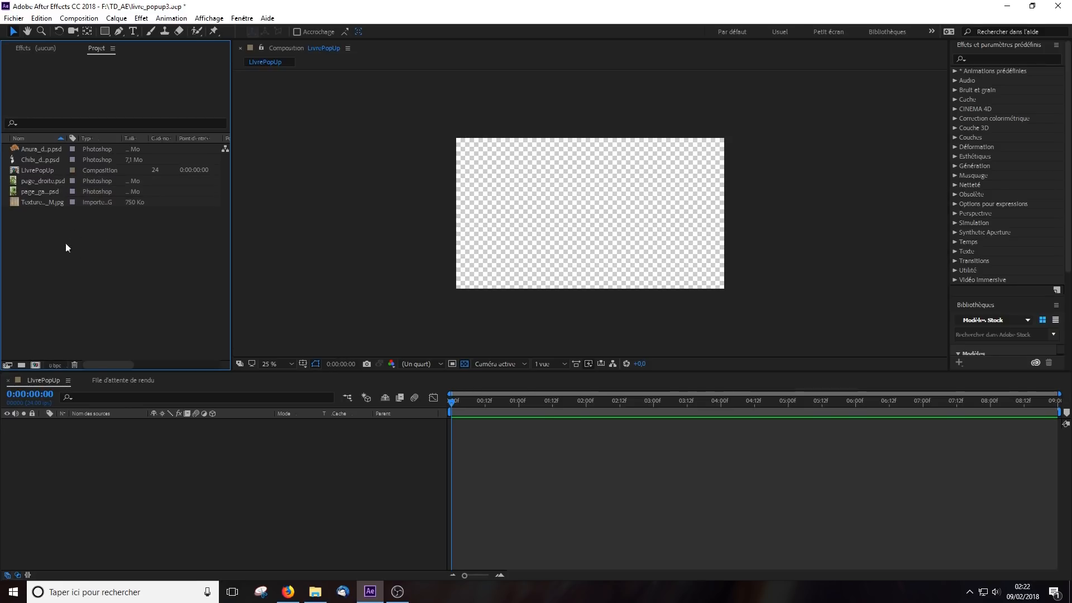
Add page_droite.psd and page_gauche.psd as layers to the LivrePopUp composition
{"action": "left_click", "coordinate": [189, 480]}
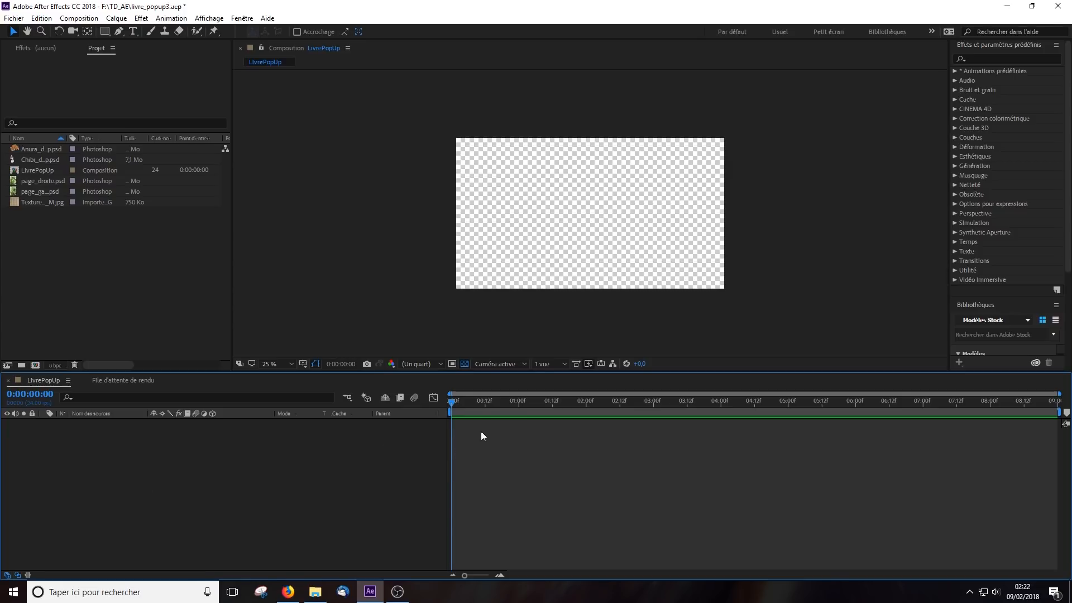
{"action": "left_click", "coordinate": [34, 182]}
{"action": "left_click", "coordinate": [34, 193], "text": "shift"}
{"action": "left_click_drag", "start_coordinate": [35, 194], "coordinate": [140, 458]}
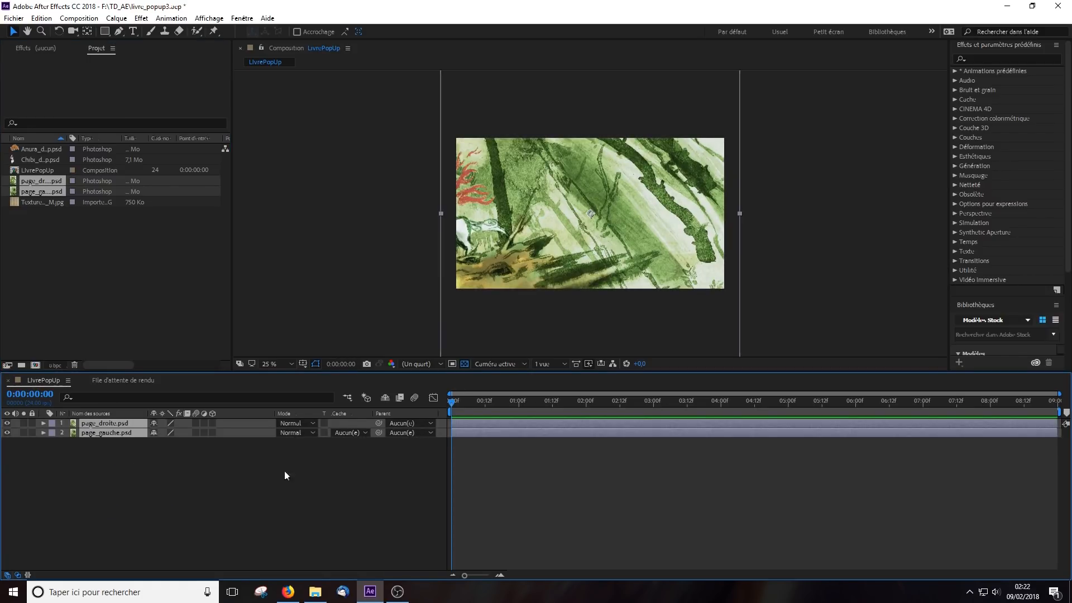
Hide both page layers and show them again, and toggle solo on and off for the page_droite.psd layer
{"action": "left_click", "coordinate": [8, 424]}
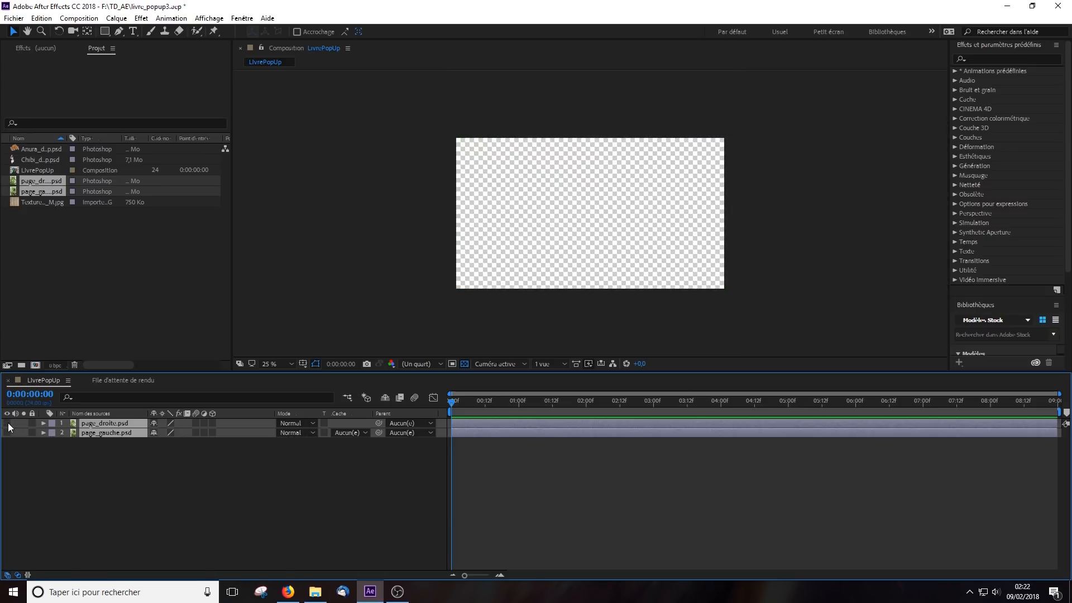
{"action": "left_click_drag", "start_coordinate": [7, 423], "coordinate": [8, 433]}
{"action": "left_click", "coordinate": [37, 447]}
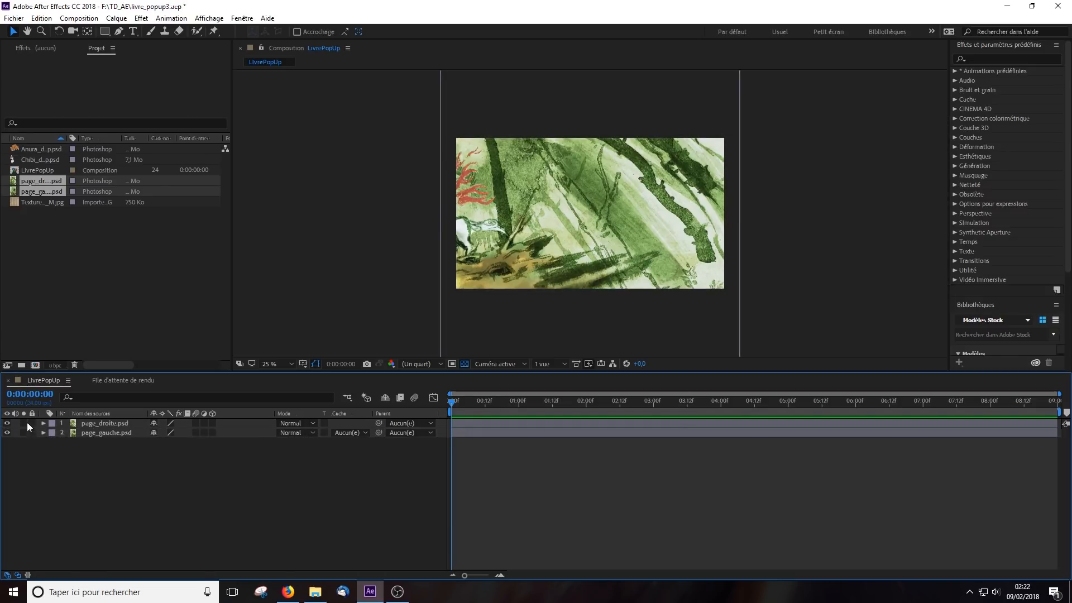
{"action": "left_click", "coordinate": [24, 423]}
{"action": "left_click", "coordinate": [24, 423]}
Expand the transform properties of the page_droite.psd layer and set its scale to 50%
{"action": "left_click", "coordinate": [43, 423]}
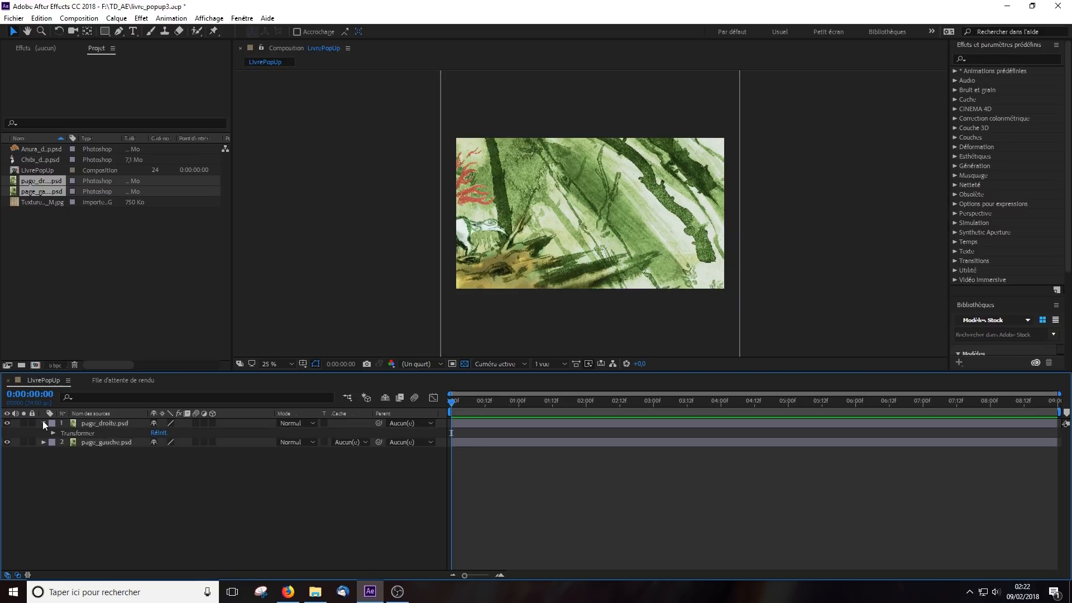
{"action": "left_click", "coordinate": [43, 423]}
{"action": "left_click", "coordinate": [44, 423]}
{"action": "left_click", "coordinate": [53, 433]}
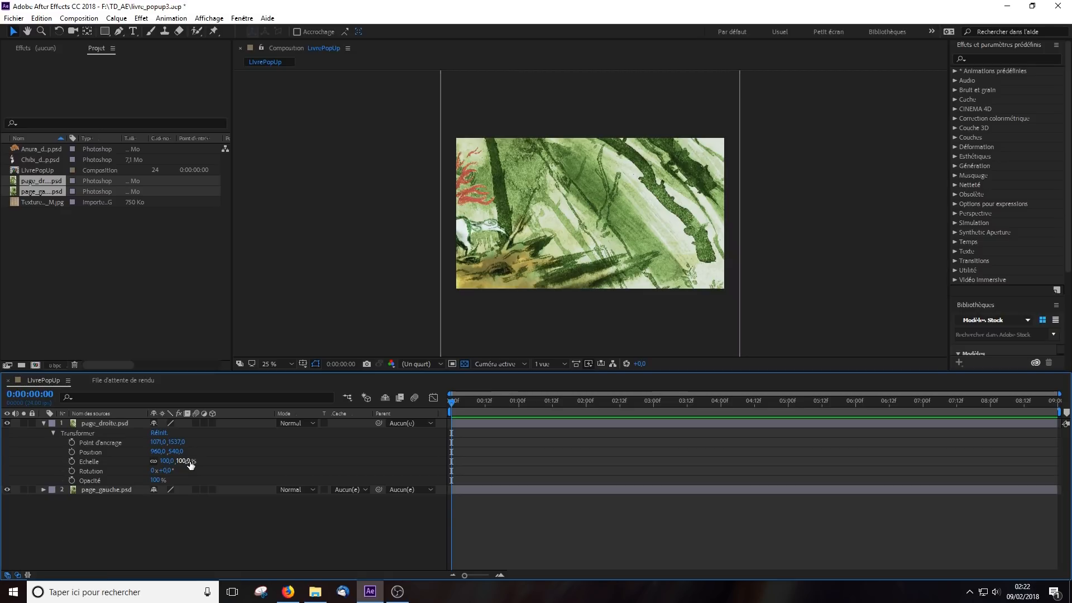
{"action": "left_click_drag", "start_coordinate": [187, 462], "coordinate": [166, 469]}
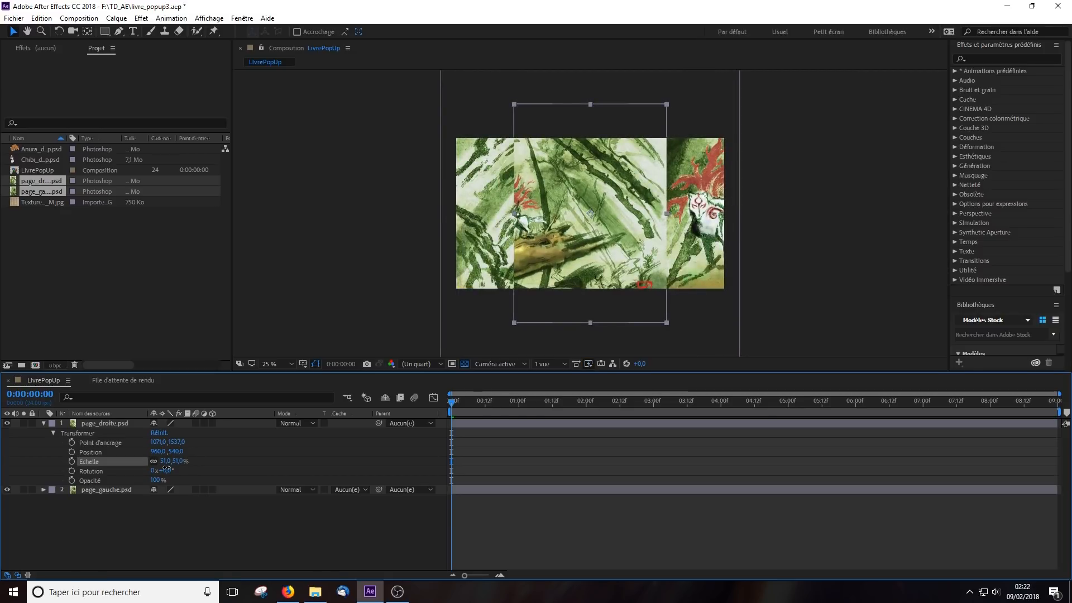
{"action": "left_click", "coordinate": [43, 489]}
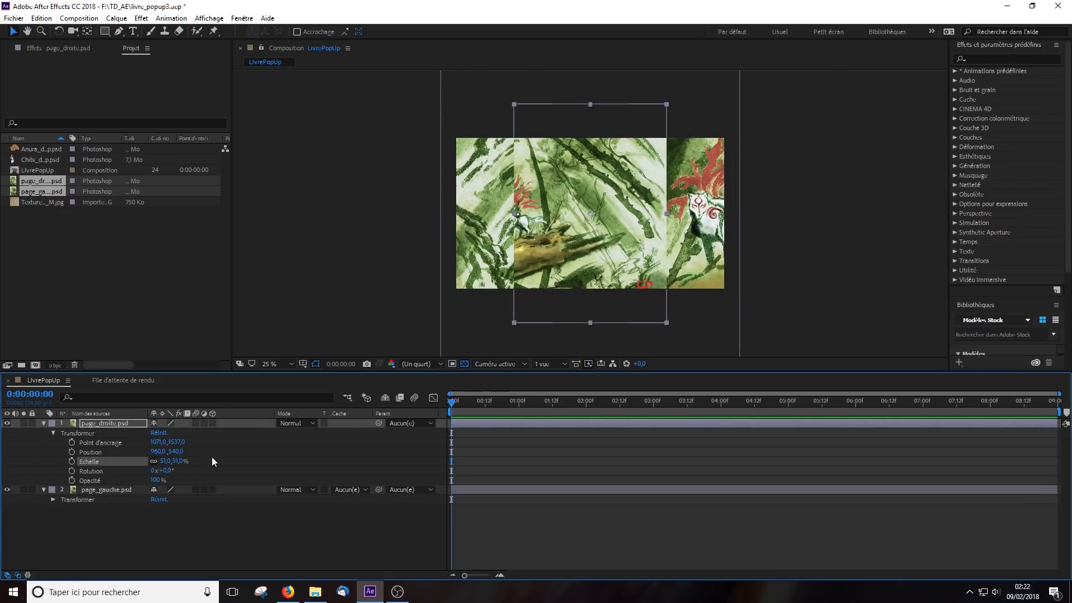
{"action": "left_click", "coordinate": [166, 460]}
{"action": "type", "text": "5"}
{"action": "left_click", "coordinate": [176, 513]}
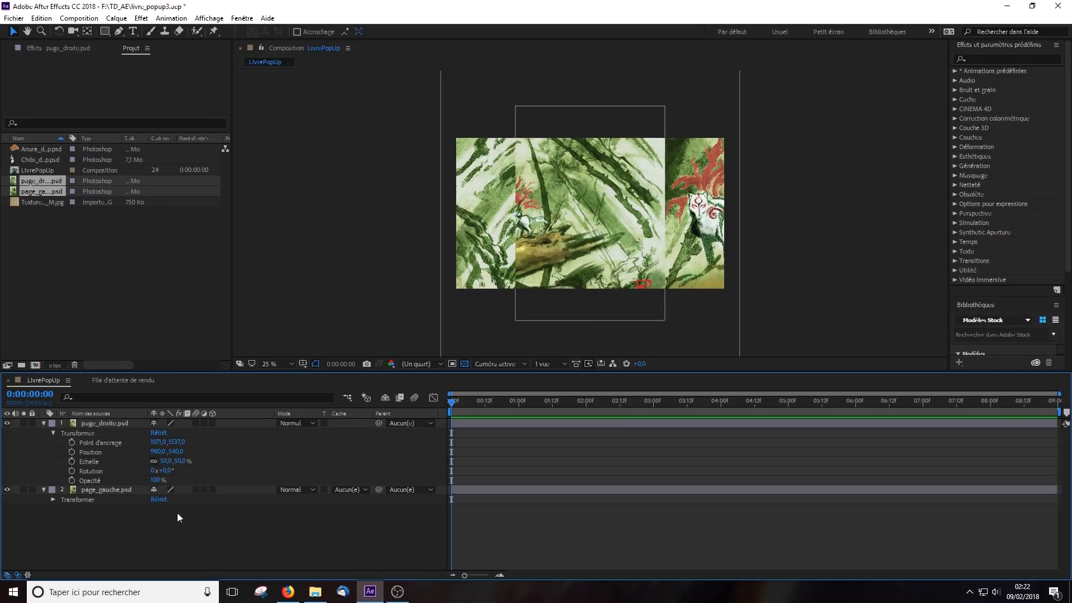
Expand the transform properties of the page_gauche.psd layer and set its scale to 50%
{"action": "left_click", "coordinate": [53, 500]}
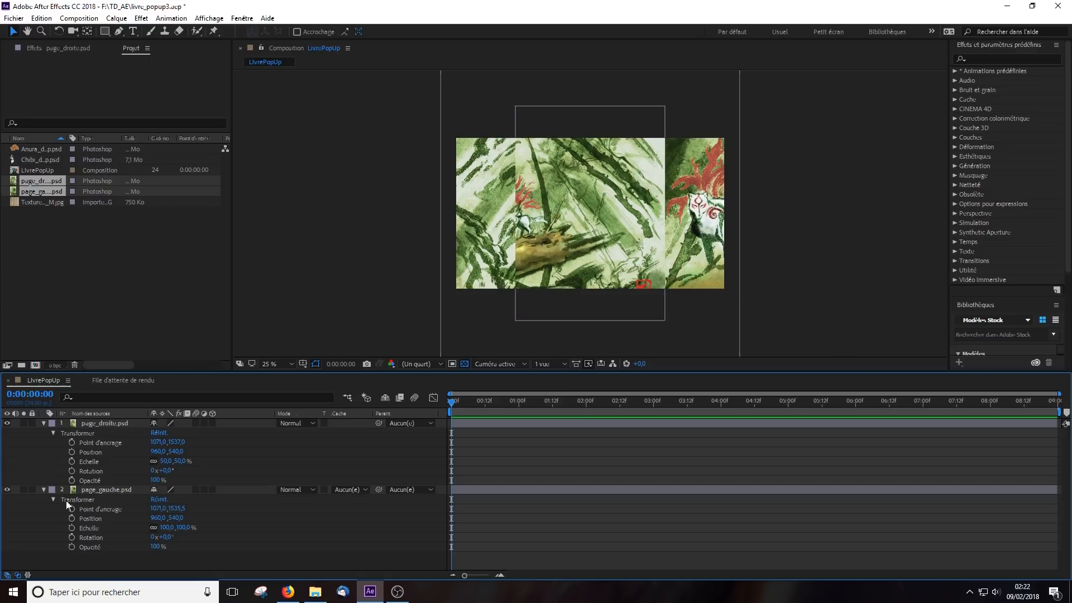
{"action": "left_click", "coordinate": [167, 527]}
{"action": "type", "text": "50"}
{"action": "key", "text": "Return"}
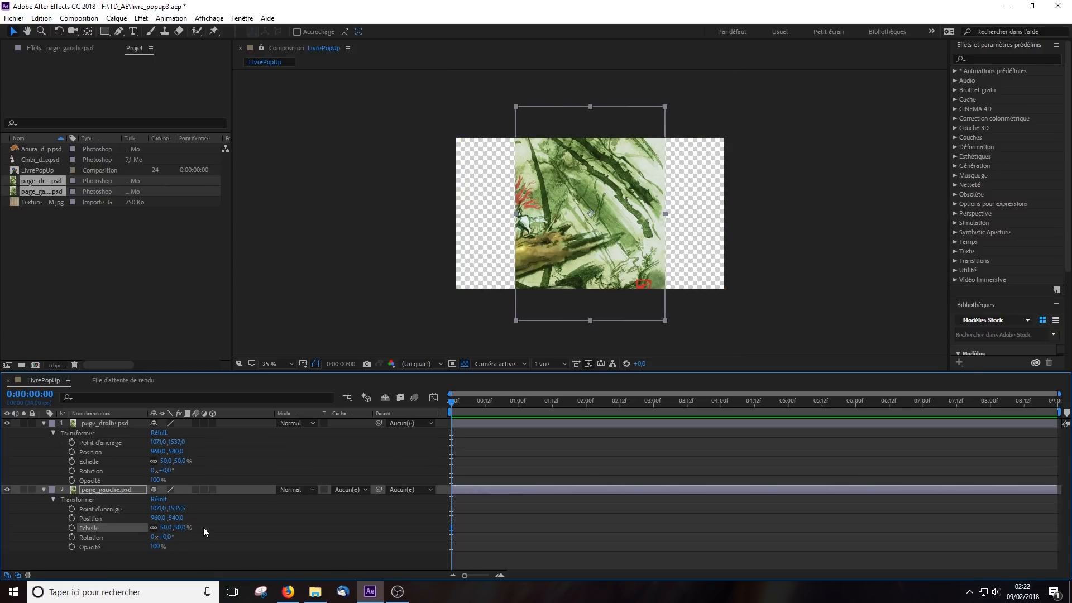
Try scaling down and rotating the page_droite.psd layer around its central anchor point, and undo both changes
{"action": "left_click", "coordinate": [100, 442]}
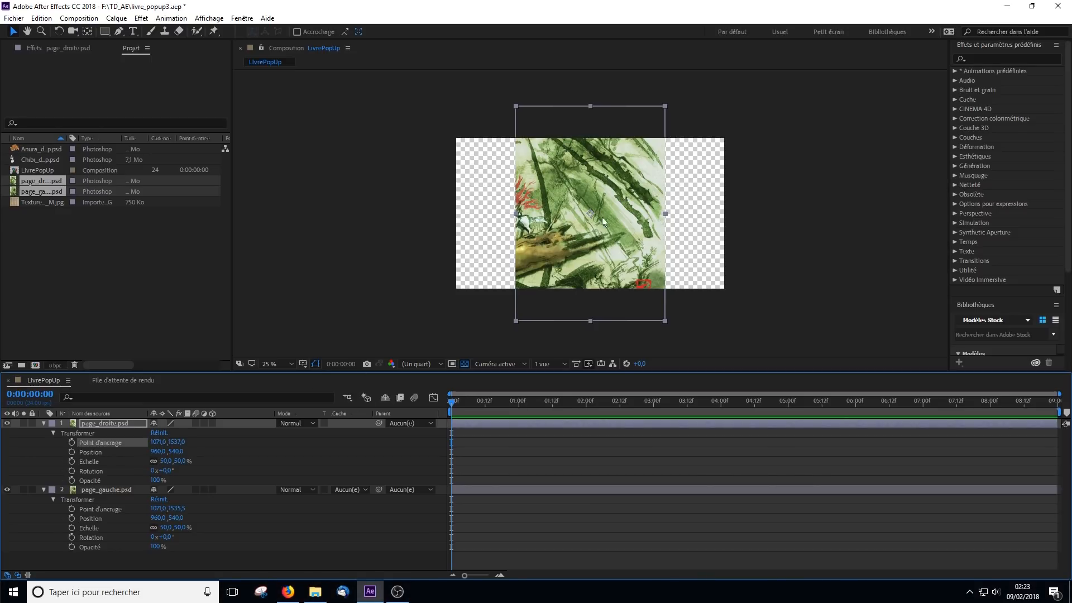
{"action": "key", "text": "slash"}
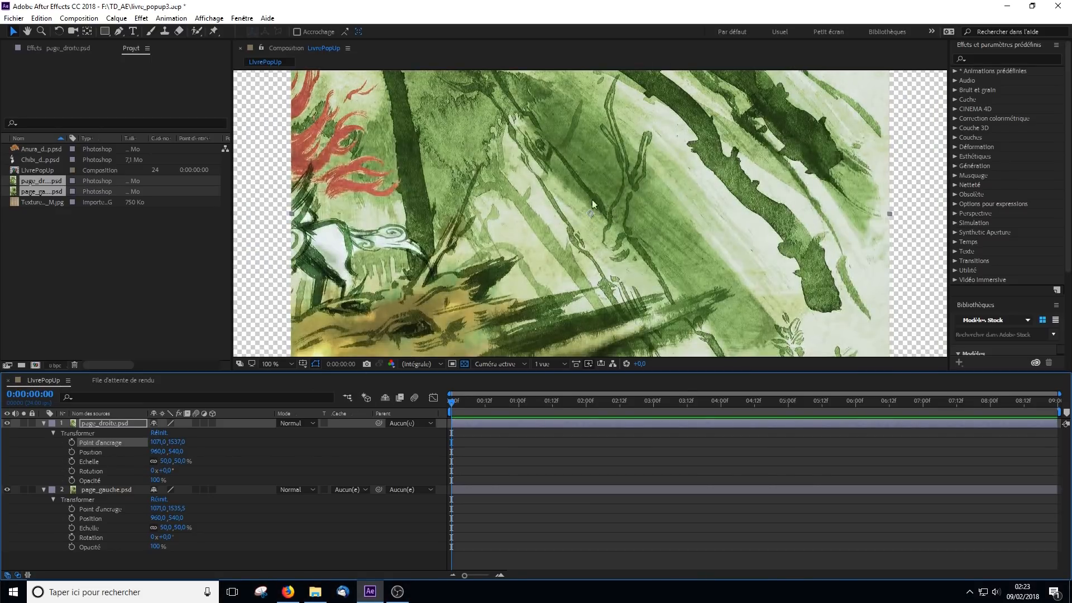
{"action": "scroll", "coordinate": [590, 223], "scroll_direction": "down", "scroll_amount": 4}
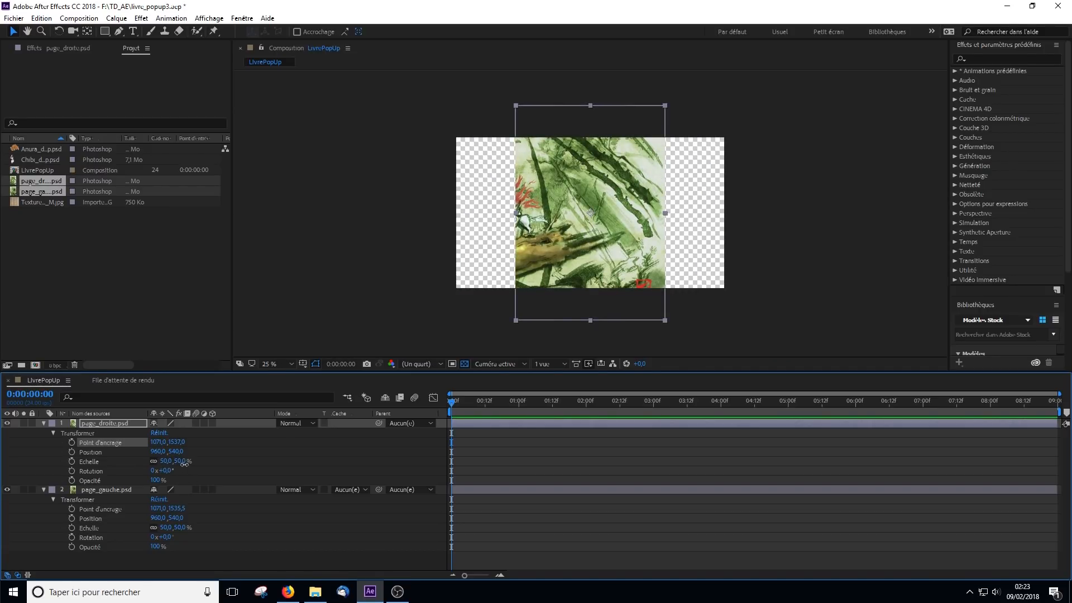
{"action": "left_click_drag", "start_coordinate": [185, 467], "coordinate": [173, 467]}
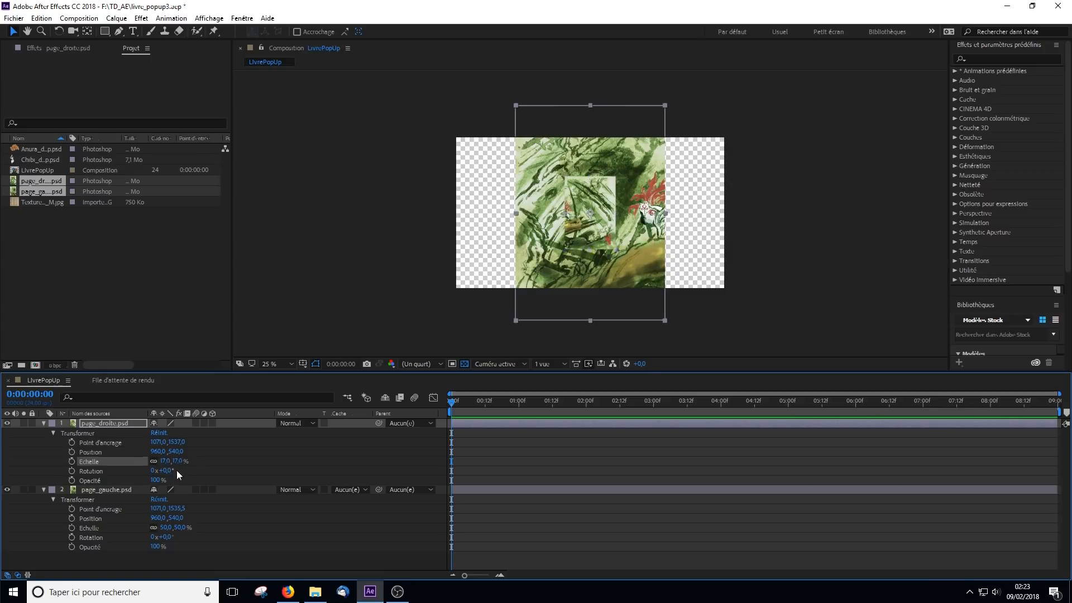
{"action": "key", "text": "ctrl+z"}
{"action": "left_click_drag", "start_coordinate": [167, 470], "coordinate": [190, 471]}
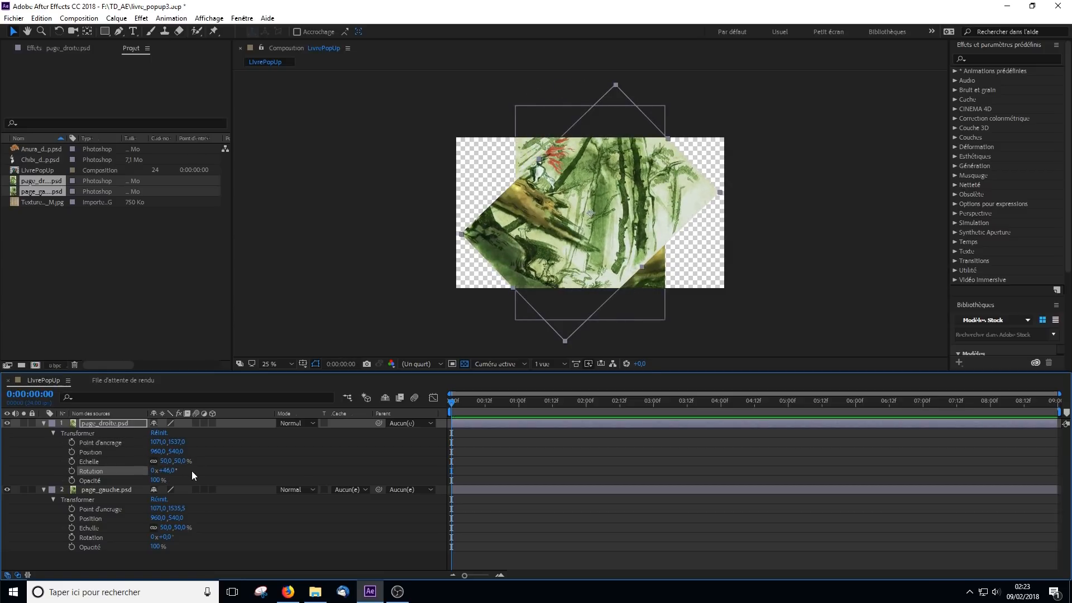
{"action": "key", "text": "ctrl+z"}
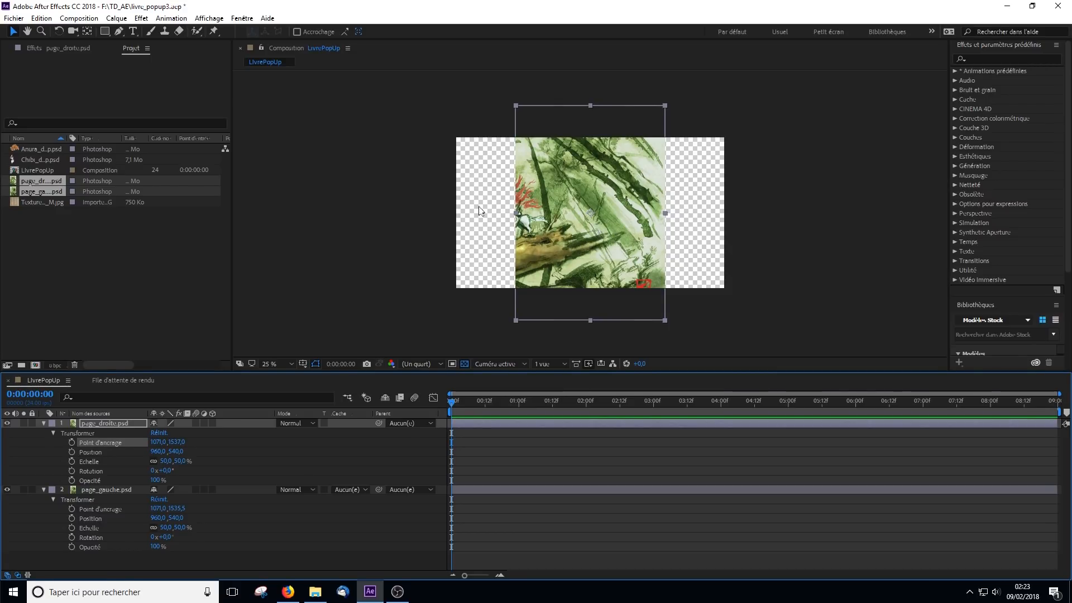
Set the anchor point X of page_droite.psd to 0, and test the layer's rotation around that edge before undoing the rotation
{"action": "left_click", "coordinate": [159, 442]}
{"action": "type", "text": "0"}
{"action": "key", "text": "Return"}
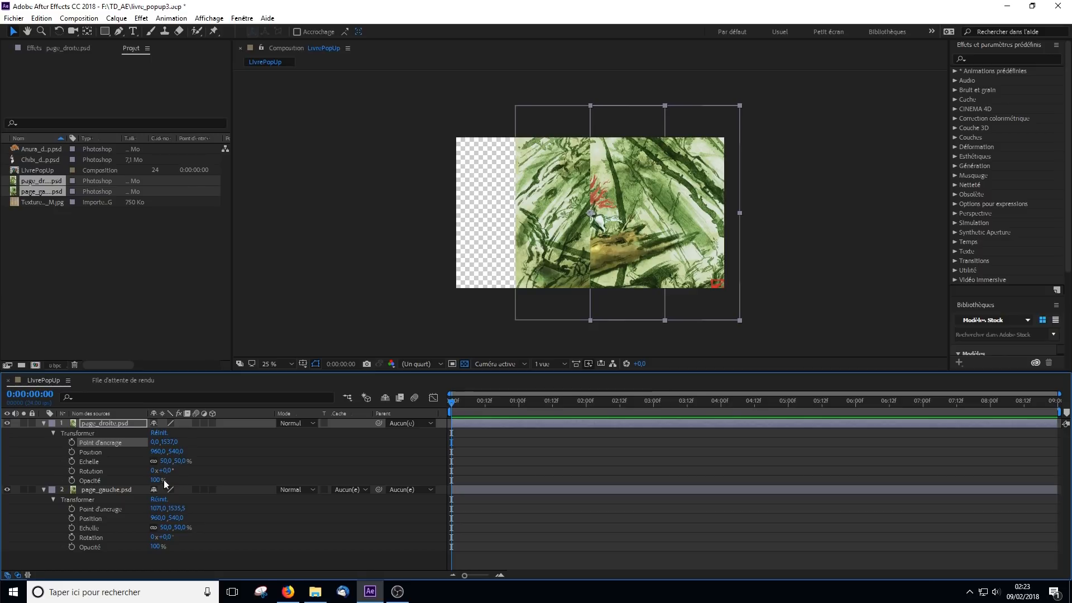
{"action": "left_click_drag", "start_coordinate": [166, 471], "coordinate": [115, 472]}
{"action": "key", "text": "ctrl+z"}
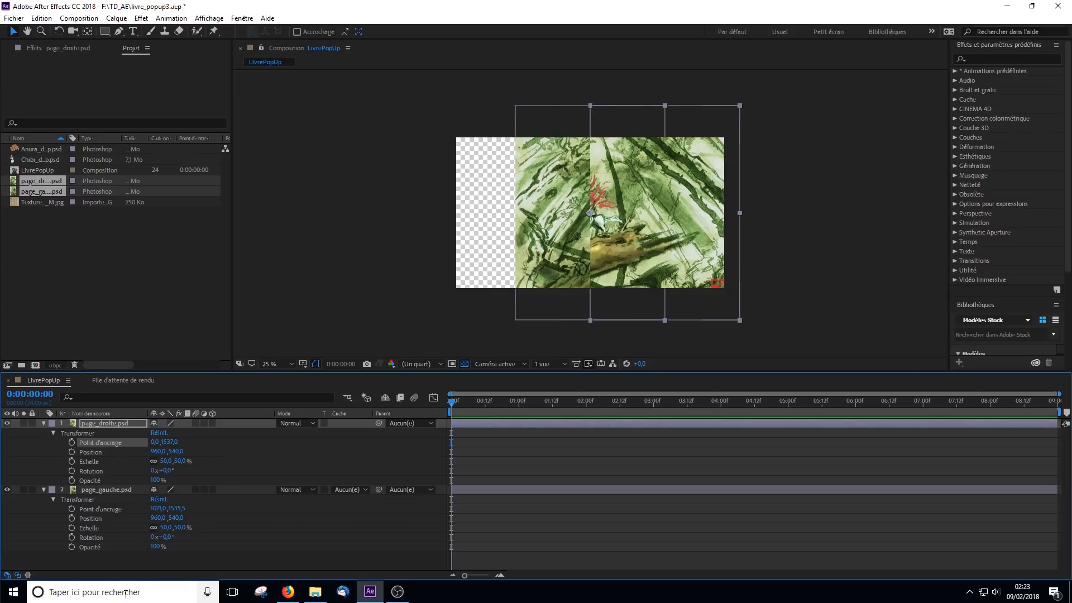
Double the anchor point X of page_gauche.psd to 2142, and test the layer's rotation around that edge before undoing the rotation
{"action": "left_click", "coordinate": [530, 267]}
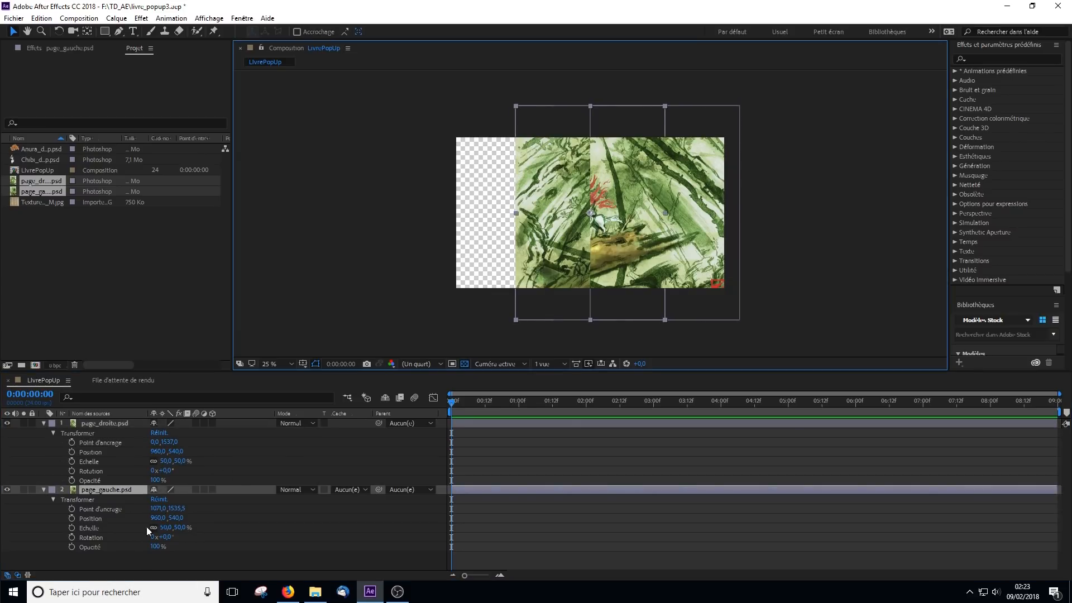
{"action": "left_click", "coordinate": [96, 488]}
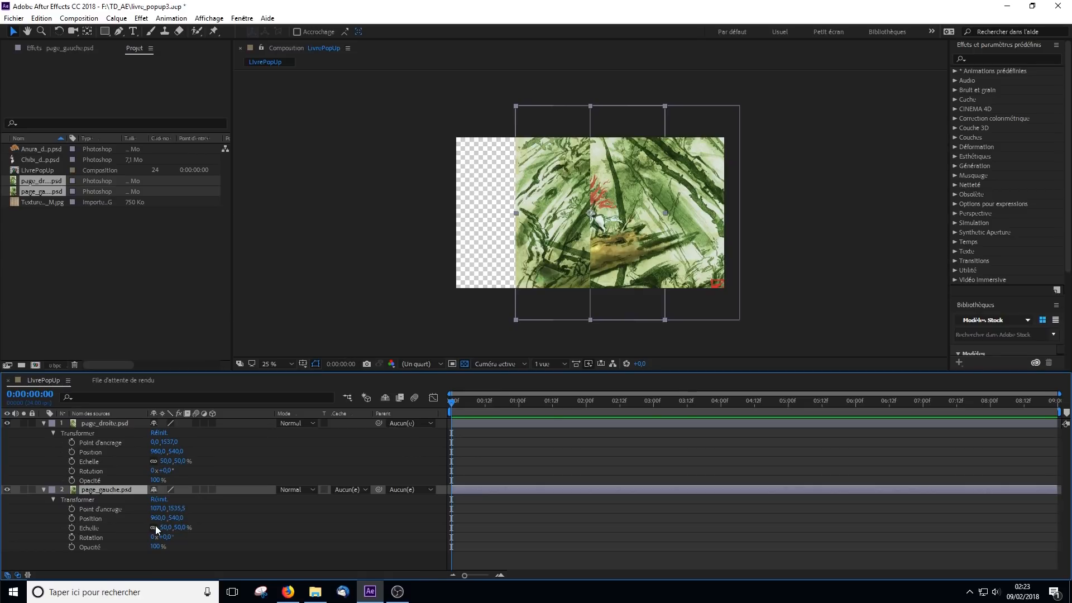
{"action": "left_click", "coordinate": [162, 509]}
{"action": "left_click", "coordinate": [168, 507]}
{"action": "type", "text": "*2"}
{"action": "key", "text": "Return"}
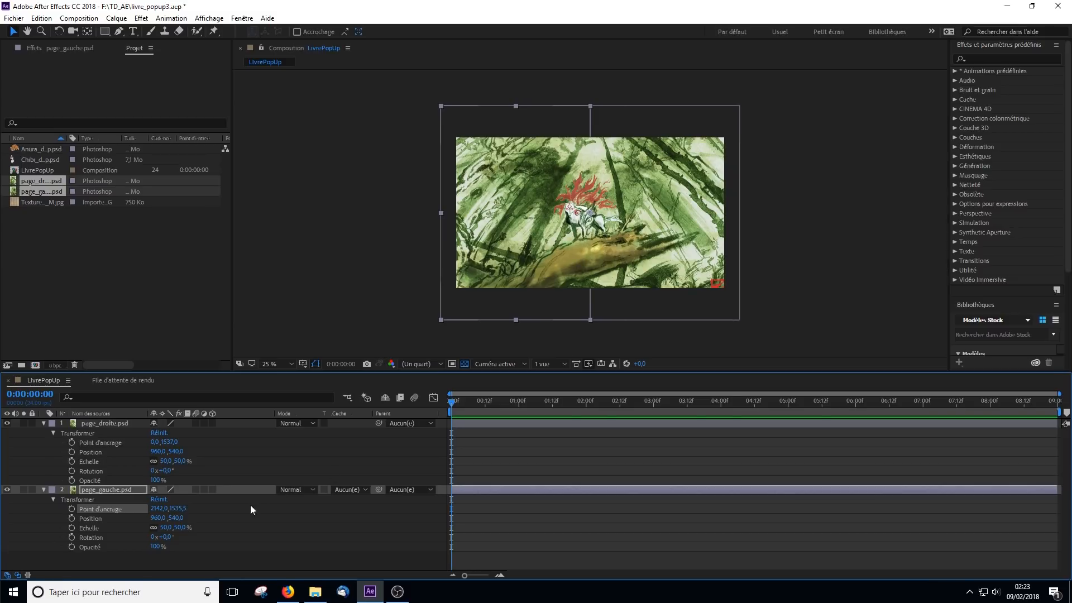
{"action": "left_click_drag", "start_coordinate": [167, 538], "coordinate": [188, 538]}
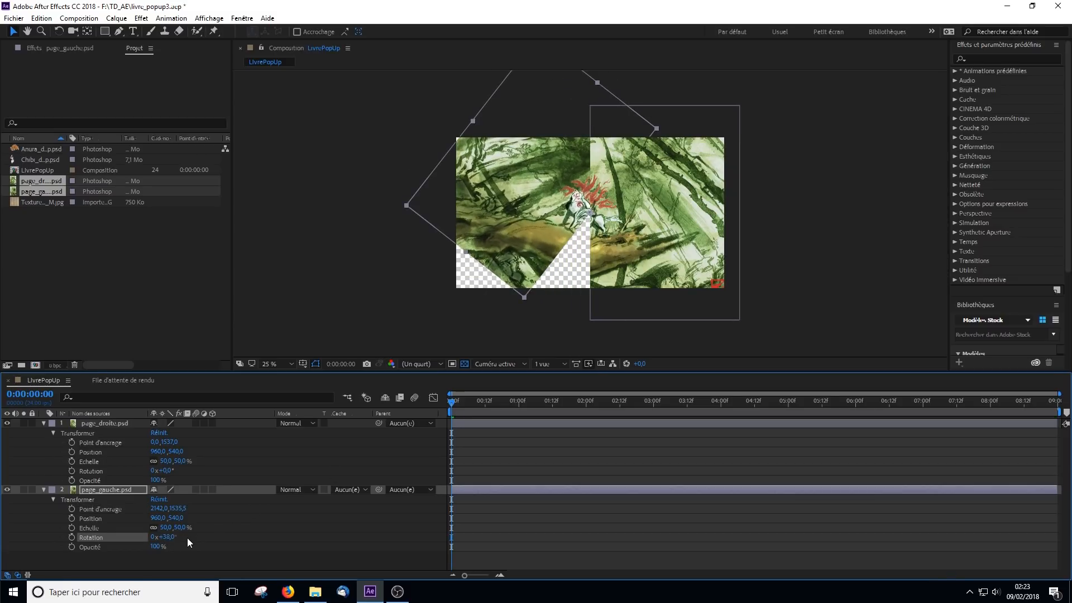
{"action": "key", "text": "ctrl+z"}
Set the scale of both page_gauche.psd and page_droite.psd to 100%
{"action": "left_click", "coordinate": [168, 528]}
{"action": "type", "text": "100"}
{"action": "left_click", "coordinate": [166, 461]}
{"action": "type", "text": "100"}
{"action": "key", "text": "Return"}
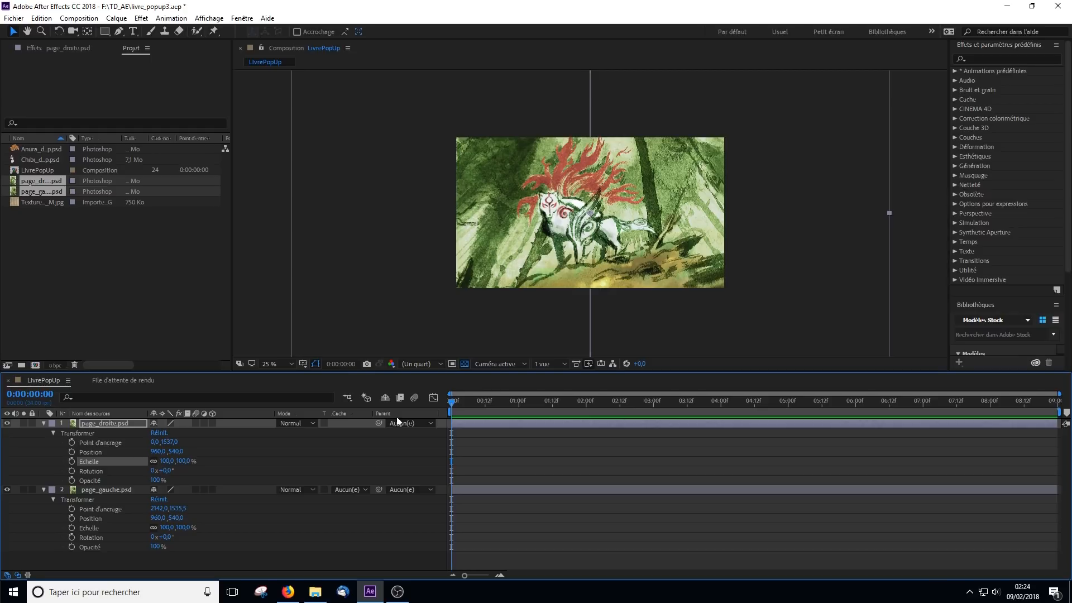
{"action": "key", "text": "comma"}
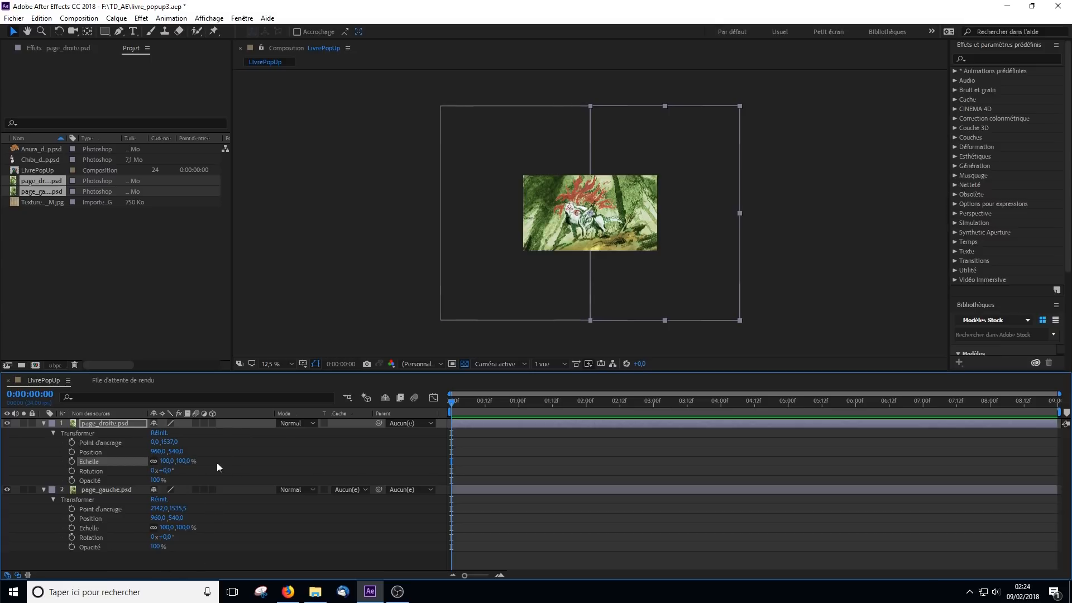
Make page_droite.psd and page_gauche.psd 3D layers and collapse their properties
{"action": "left_click", "coordinate": [212, 424]}
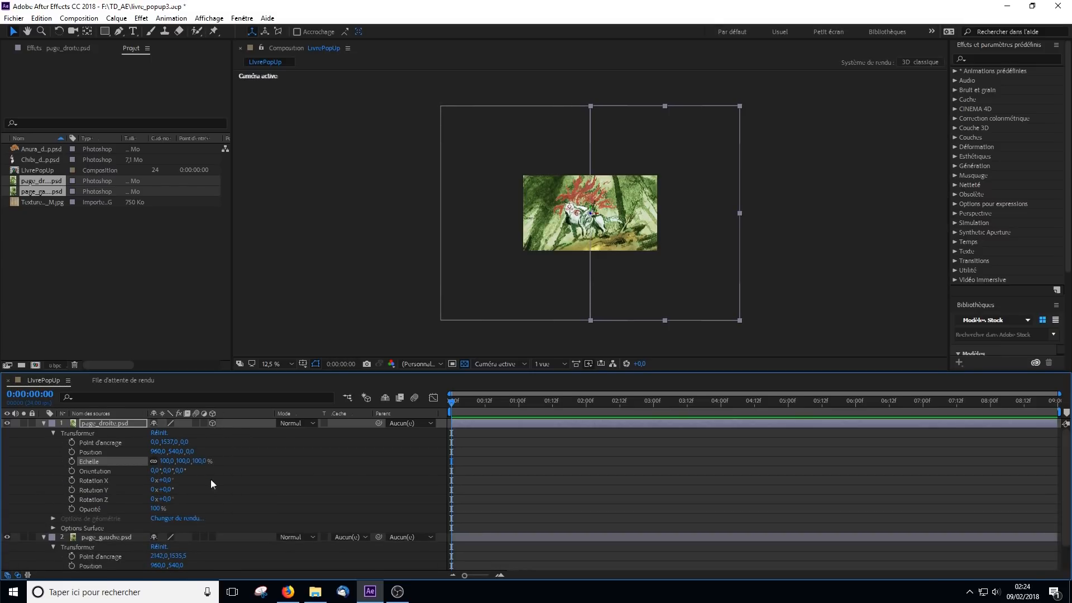
{"action": "left_click", "coordinate": [212, 537]}
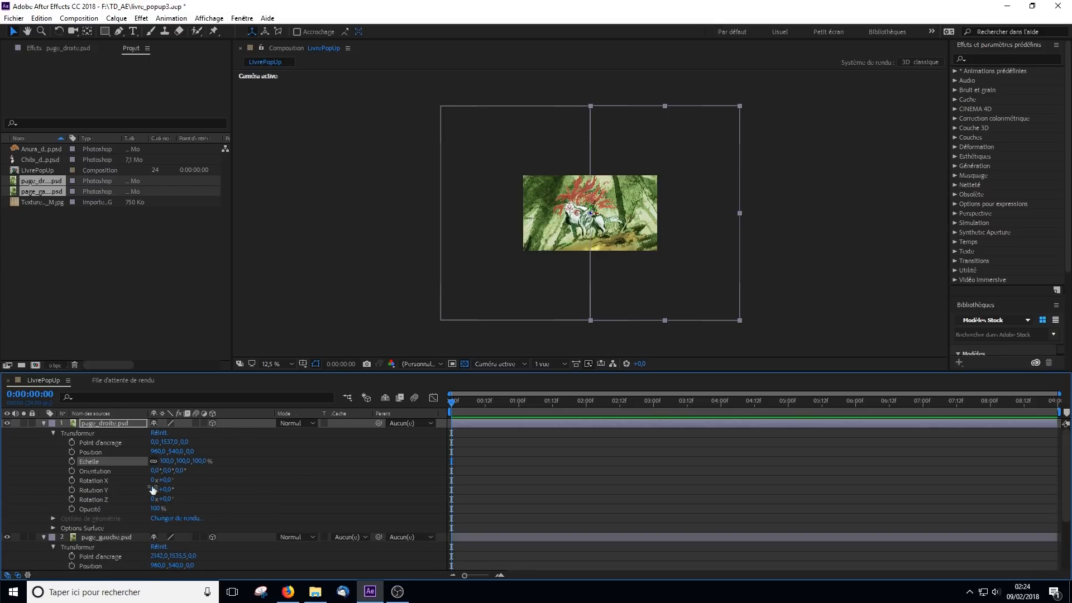
{"action": "left_click", "coordinate": [43, 423]}
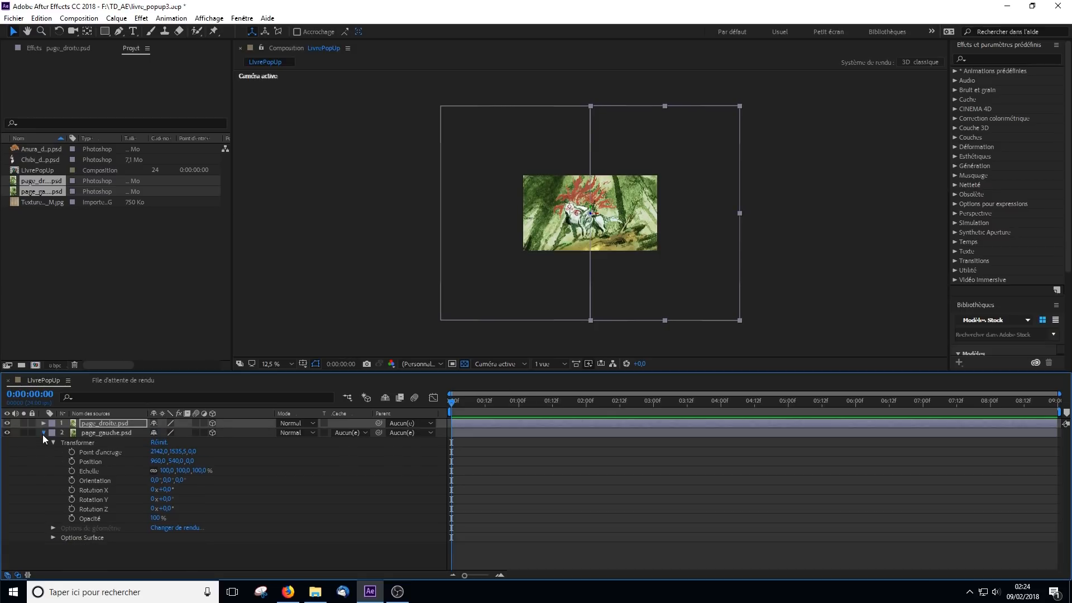
{"action": "left_click", "coordinate": [43, 433]}
Create a two-node camera named Caméra 1 with the 50 mm preset in the LivrePopUp composition
{"action": "right_click", "coordinate": [113, 456]}
{"action": "mouse_move", "coordinate": [175, 333]}
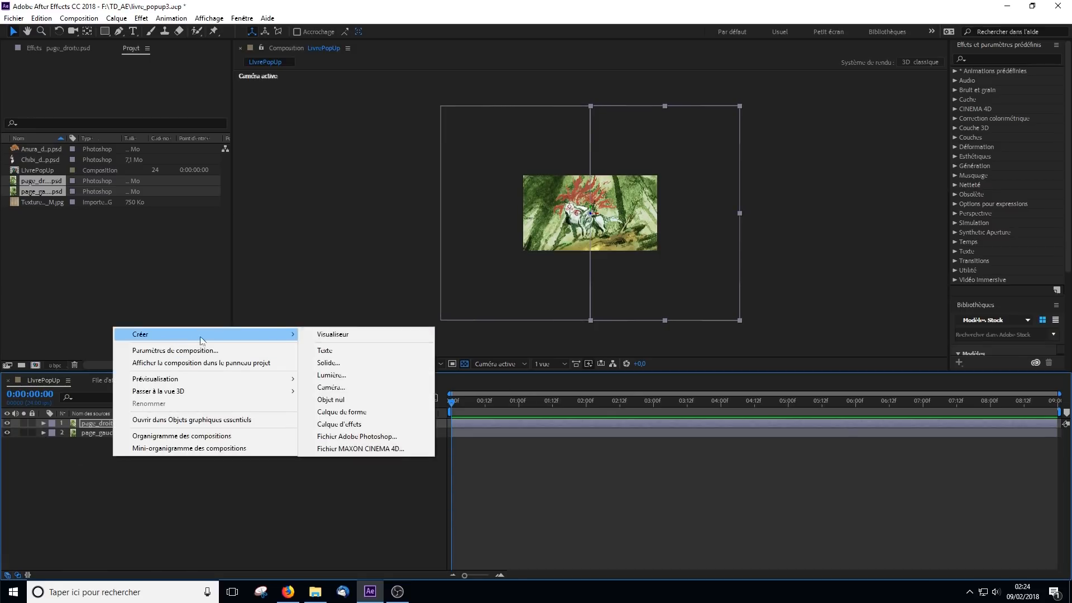
{"action": "left_click", "coordinate": [338, 388]}
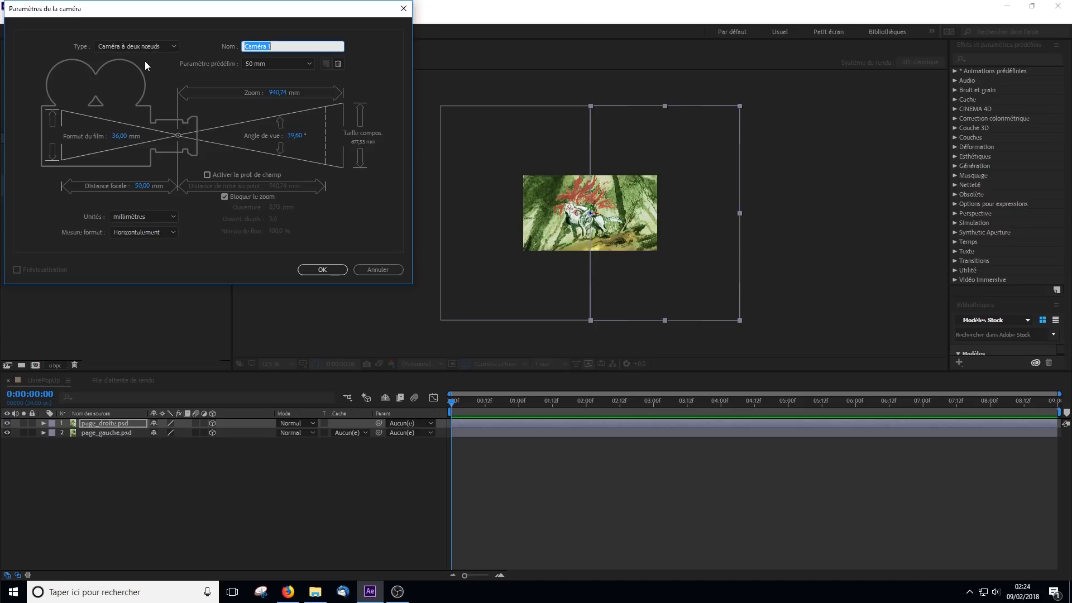
{"action": "left_click", "coordinate": [314, 268]}
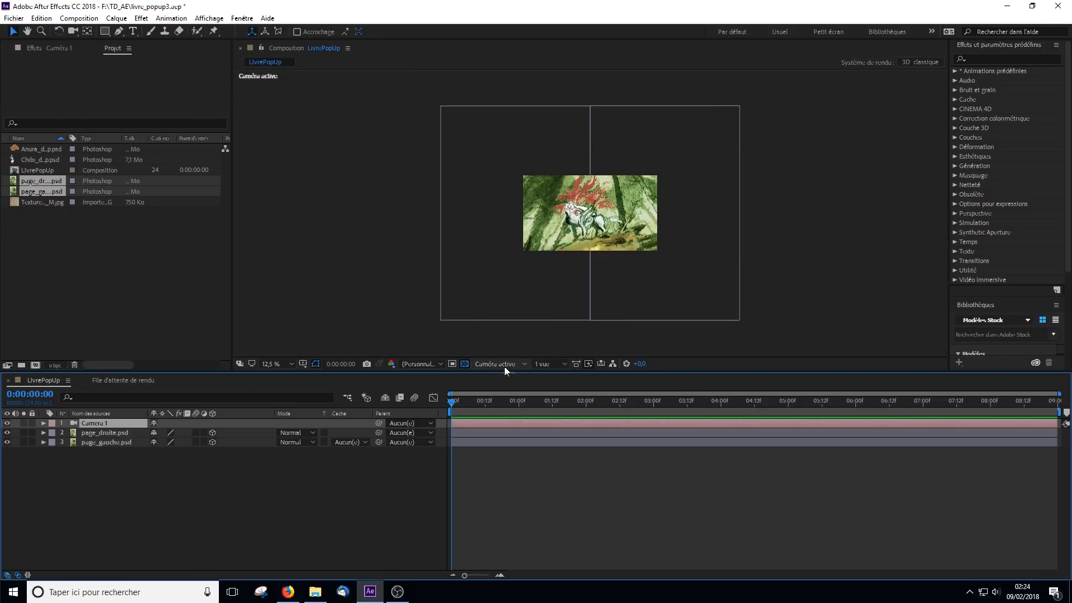
{"action": "left_click", "coordinate": [342, 189]}
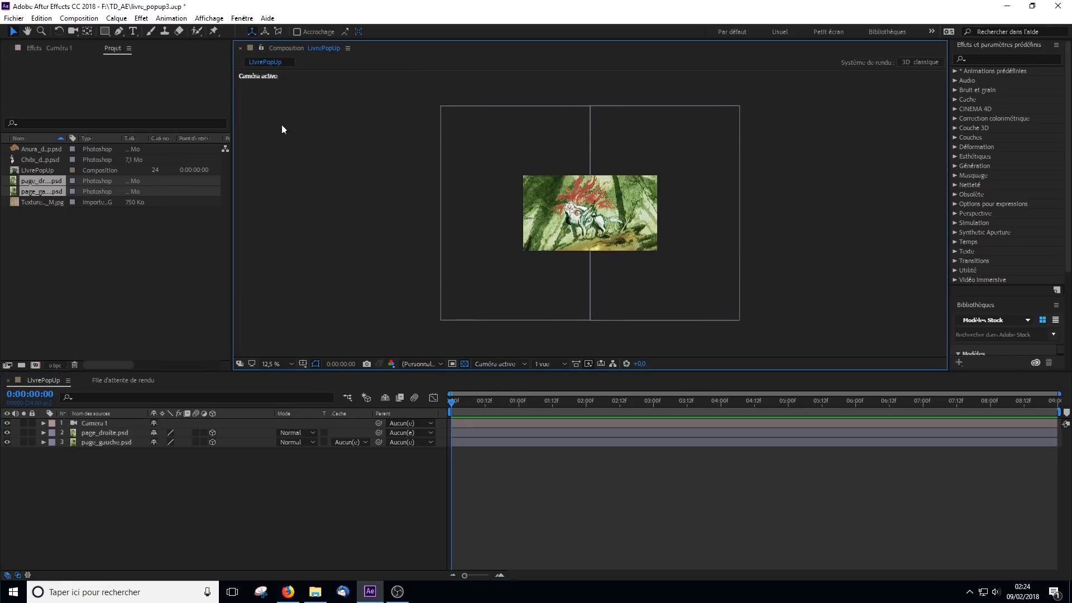
Display the composition in a four-view layout and set the active camera view to Caméra 1
{"action": "left_click", "coordinate": [558, 362]}
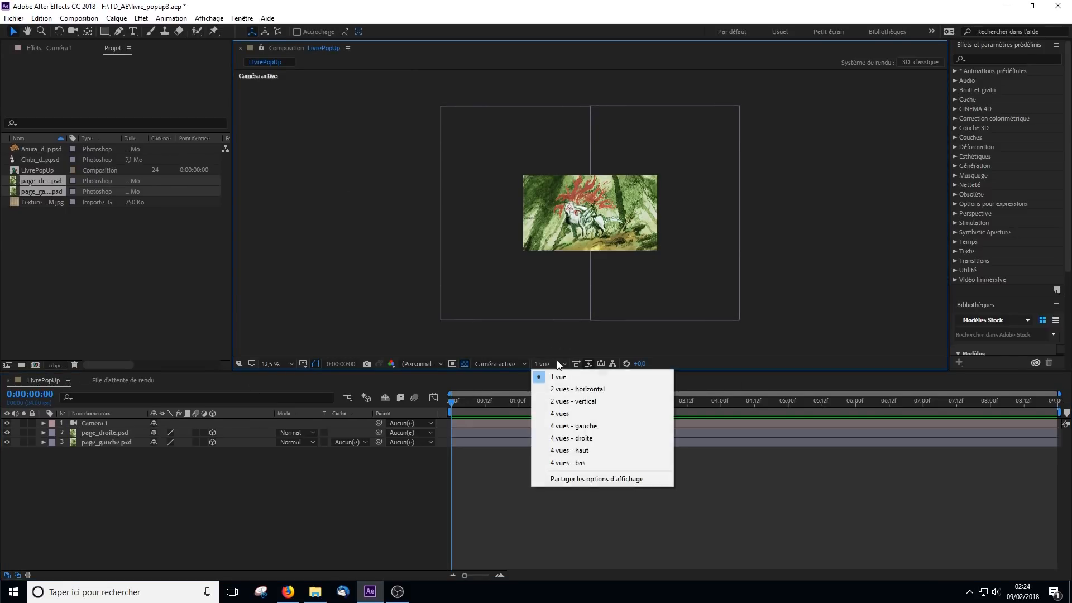
{"action": "left_click", "coordinate": [568, 413]}
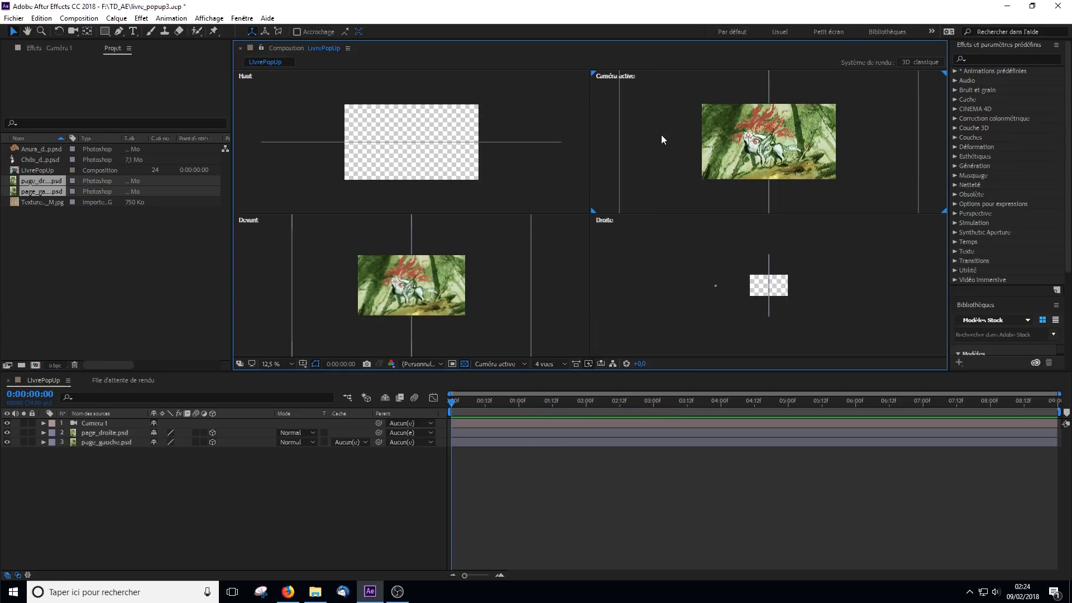
{"action": "left_click", "coordinate": [660, 177]}
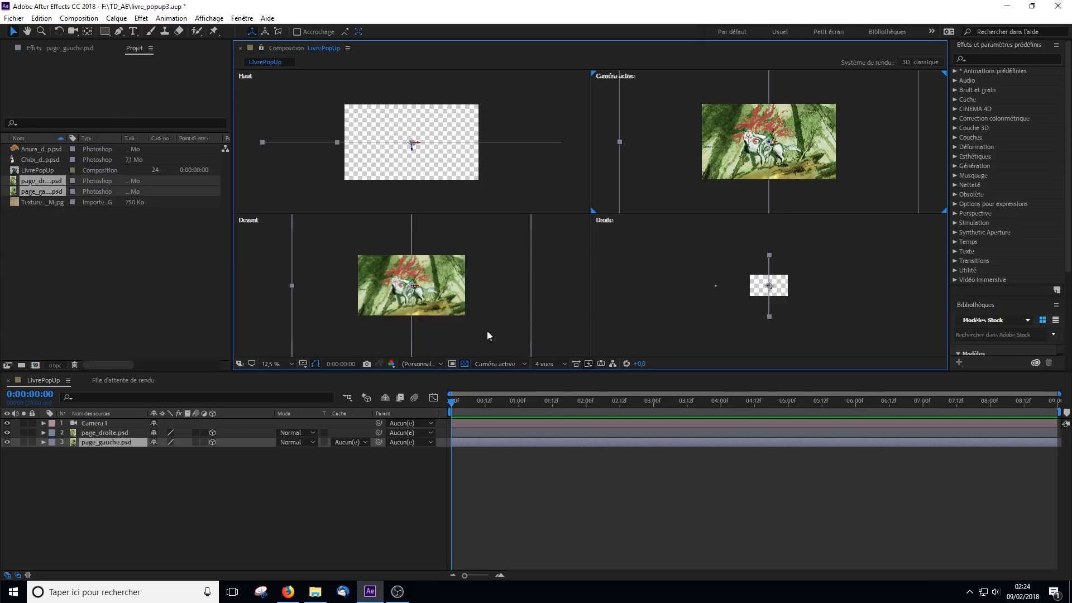
{"action": "left_click", "coordinate": [504, 365]}
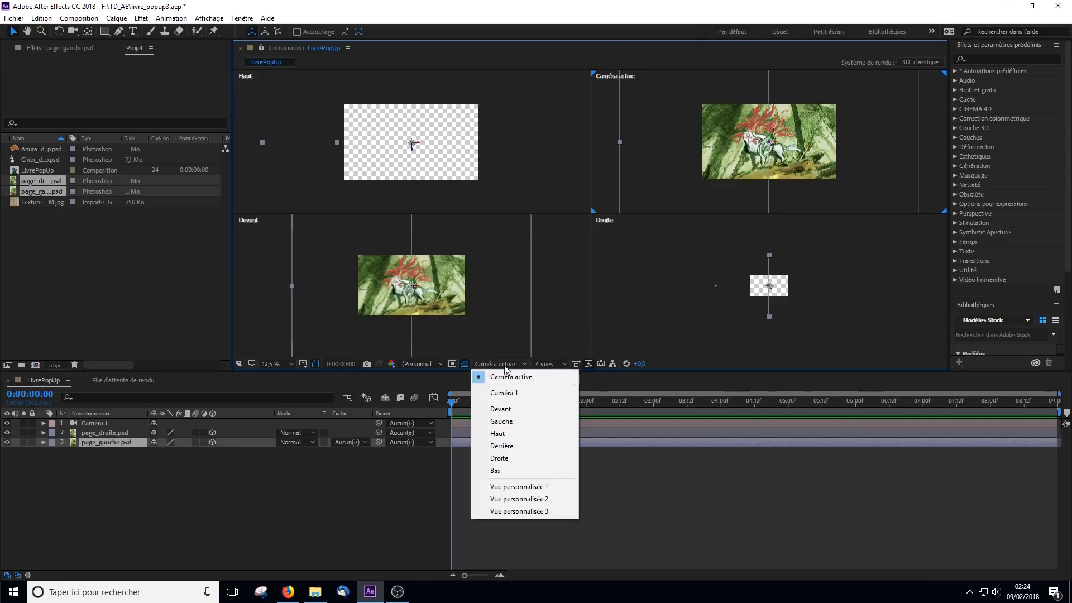
{"action": "left_click", "coordinate": [512, 397]}
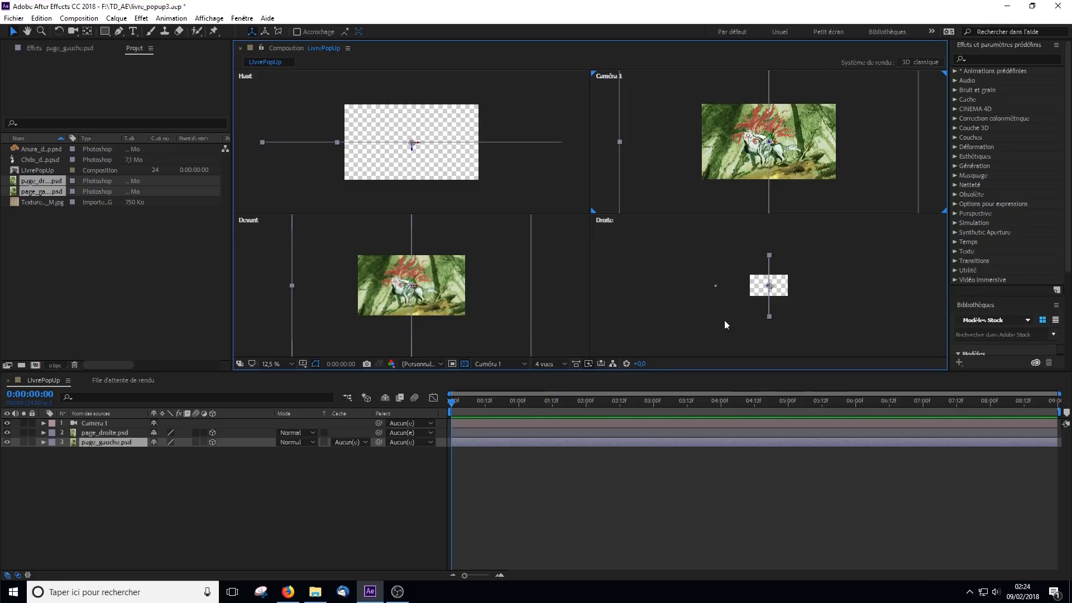
Move Caméra 1 backward along its Z axis in the Droite view until both pages fit entirely within the camera's frame
{"action": "left_click", "coordinate": [716, 287]}
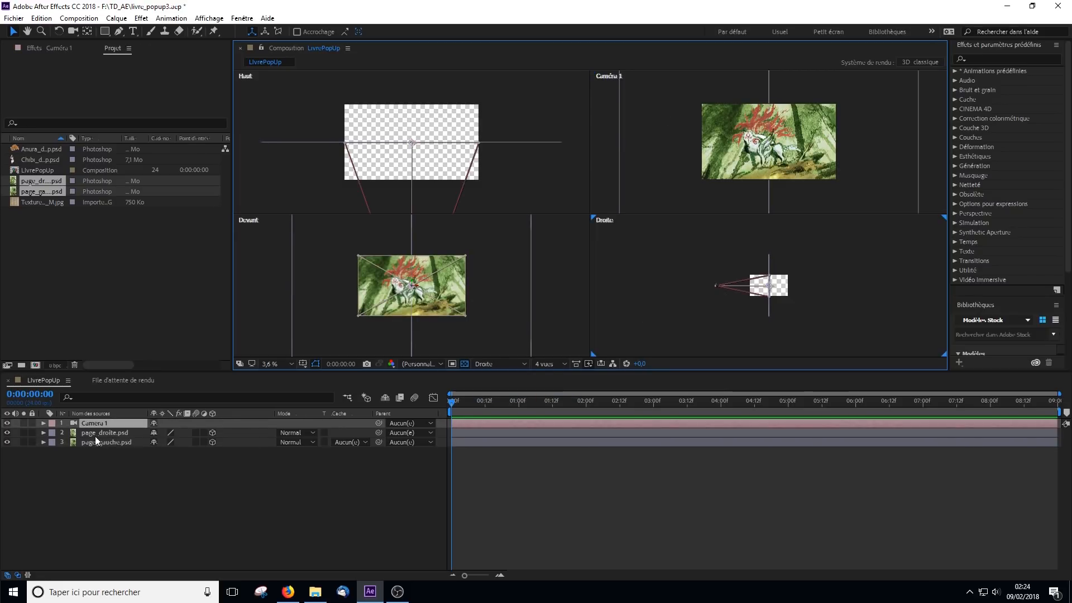
{"action": "scroll", "coordinate": [714, 304], "scroll_direction": "up", "scroll_amount": 2}
{"action": "scroll", "coordinate": [714, 303], "scroll_direction": "down", "scroll_amount": 1}
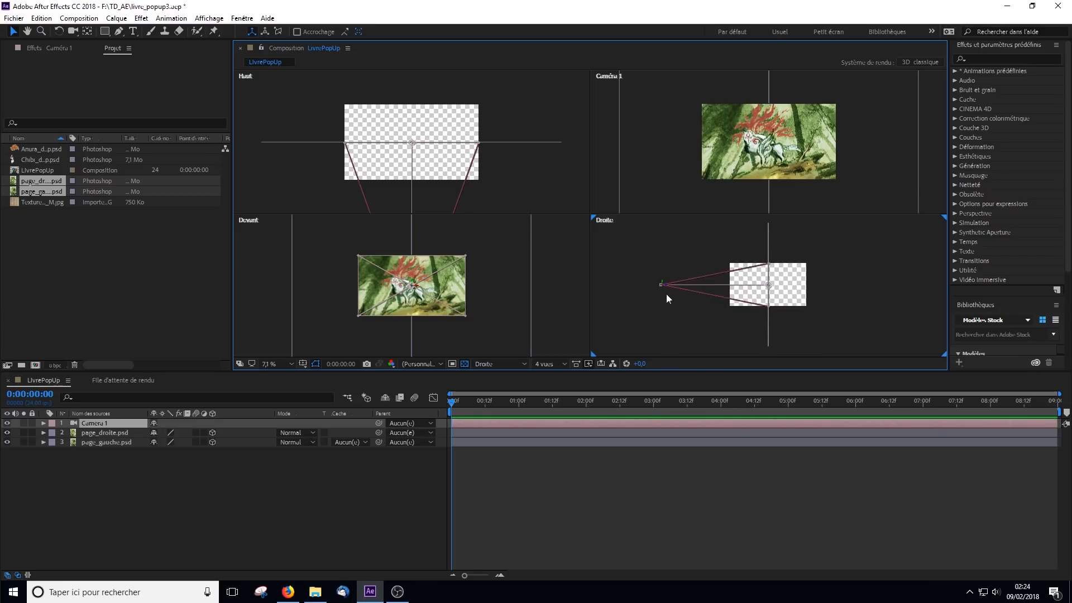
{"action": "scroll", "coordinate": [666, 294], "scroll_direction": "up", "scroll_amount": 3}
{"action": "left_click_drag", "start_coordinate": [649, 304], "coordinate": [924, 301]}
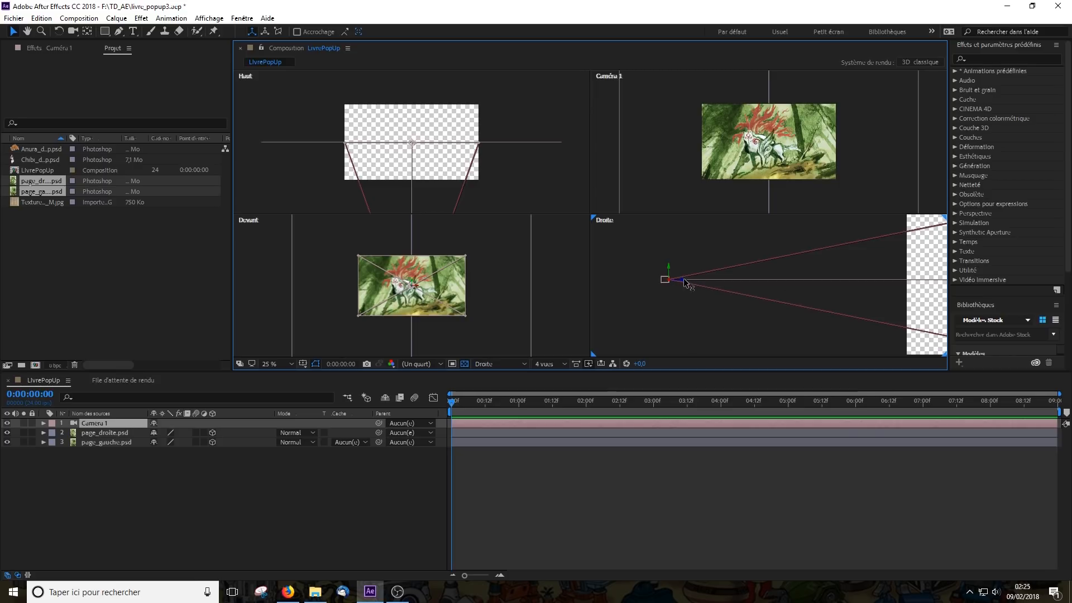
{"action": "left_click_drag", "start_coordinate": [684, 282], "coordinate": [60, 277]}
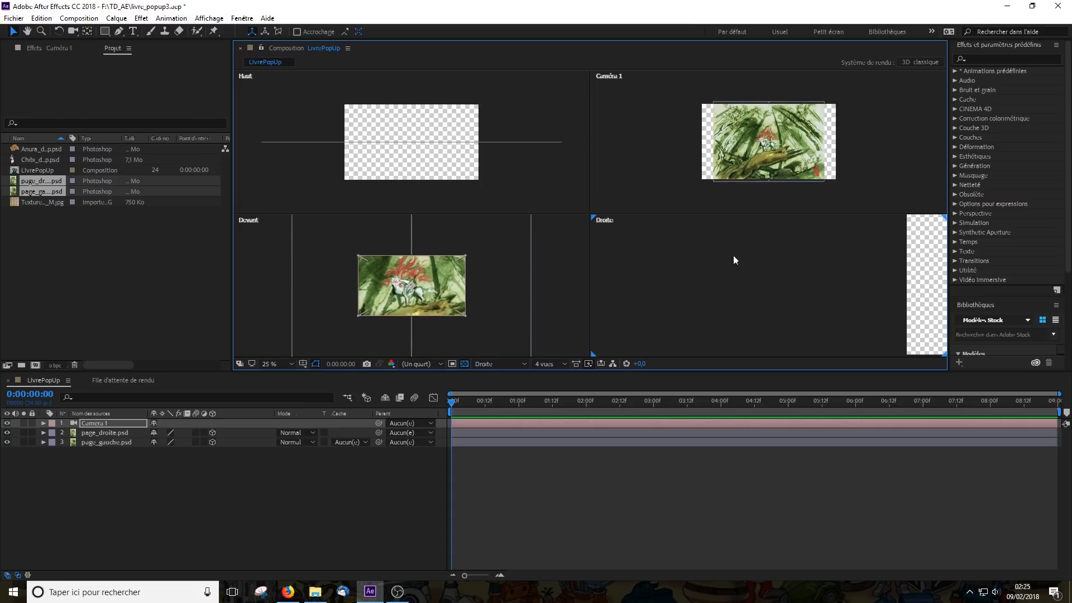
{"action": "scroll", "coordinate": [687, 285], "scroll_direction": "down", "scroll_amount": 4}
{"action": "scroll", "coordinate": [687, 286], "scroll_direction": "down", "scroll_amount": 1}
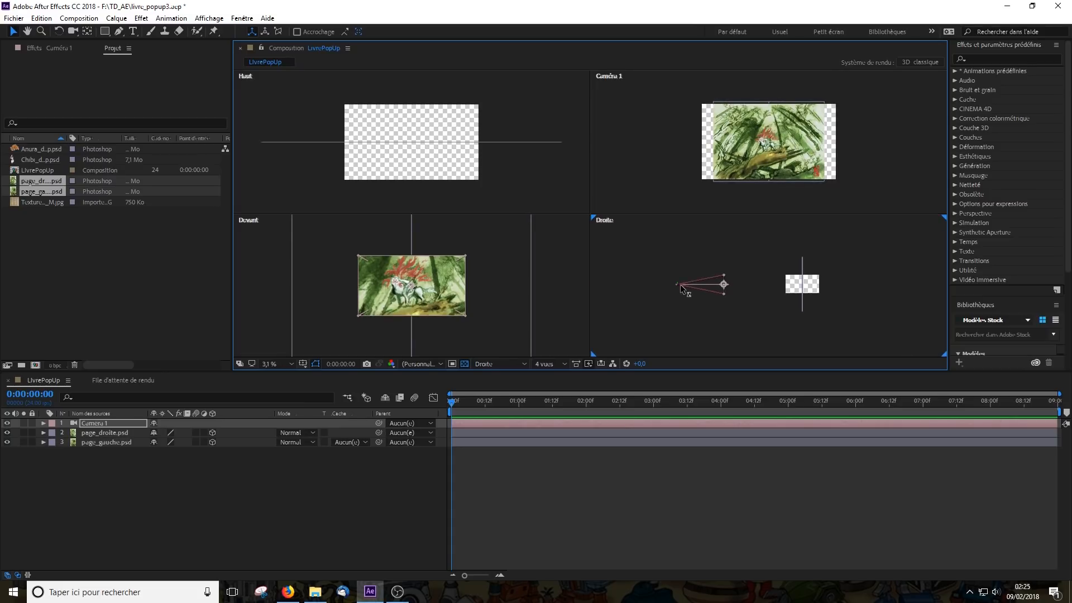
{"action": "mouse_move", "coordinate": [680, 283]}
{"action": "left_mouse_down"}
{"action": "mouse_move", "coordinate": [637, 284]}
{"action": "mouse_move", "coordinate": [665, 283]}
{"action": "left_mouse_up"}
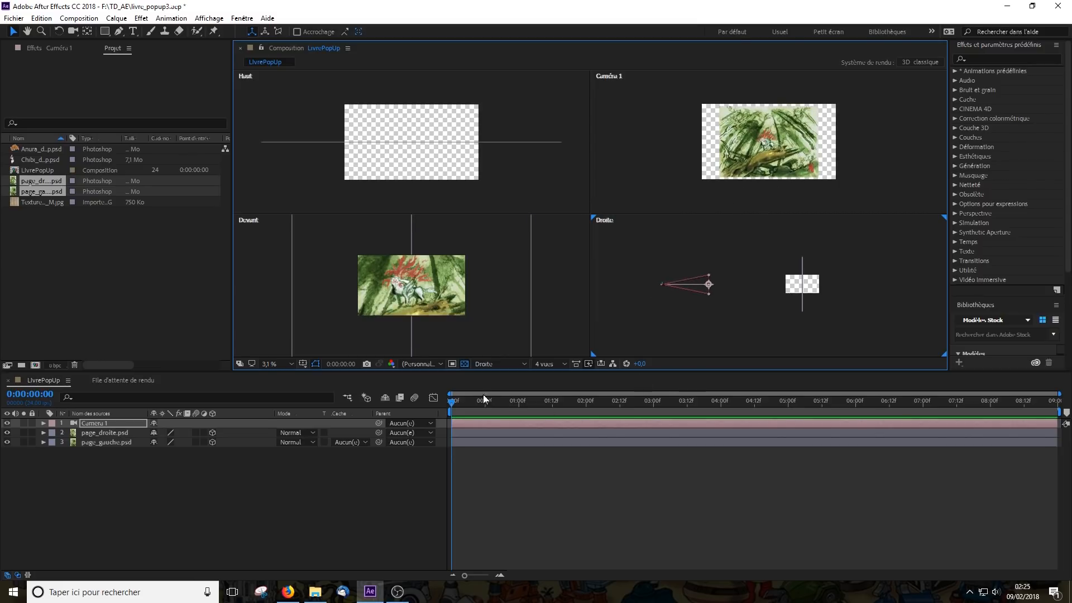
Turn off the transparency grid in the Caméra 1 view
{"action": "left_click", "coordinate": [465, 364]}
{"action": "left_click", "coordinate": [465, 364]}
{"action": "left_click", "coordinate": [663, 128]}
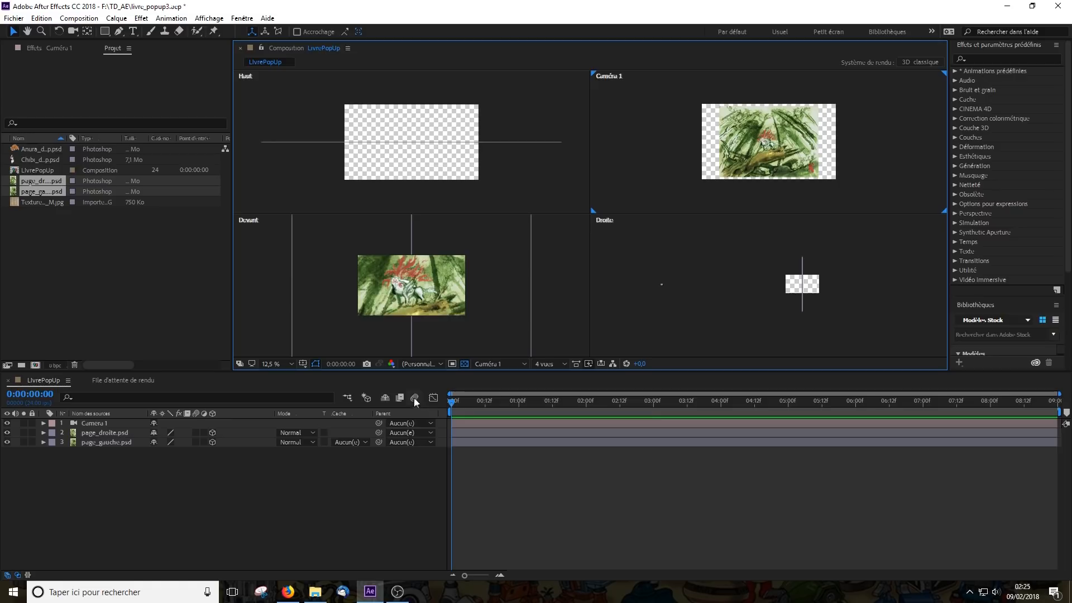
{"action": "left_click", "coordinate": [463, 364]}
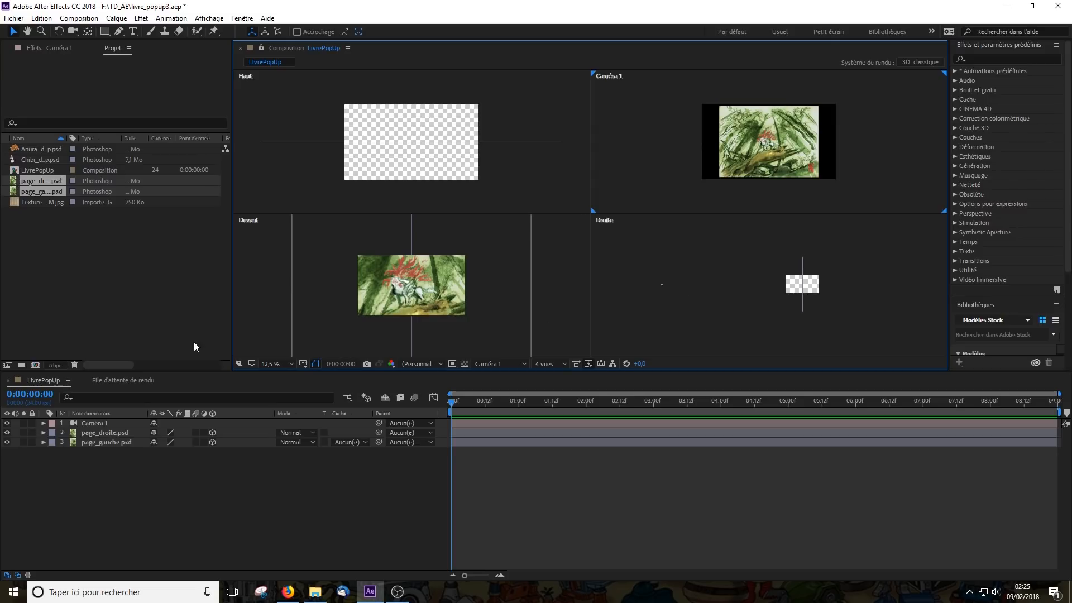
{"action": "key", "text": "period"}
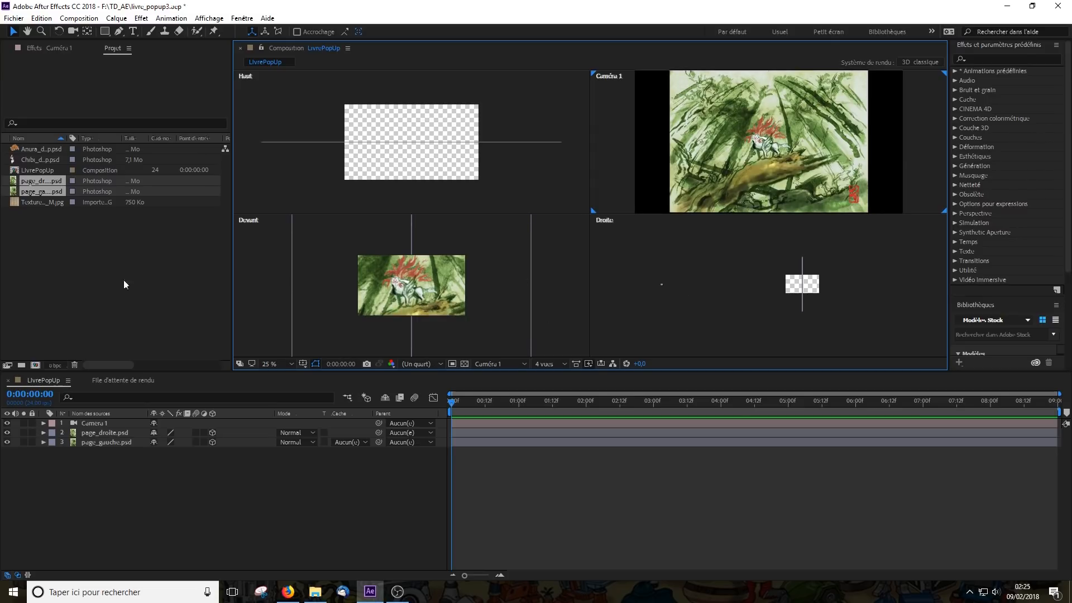
Add Anura_decoup.psd and Chibi_decoup.psd to the LivrePopUp timeline, directly beneath the Caméra 1 layer
{"action": "left_click", "coordinate": [32, 151]}
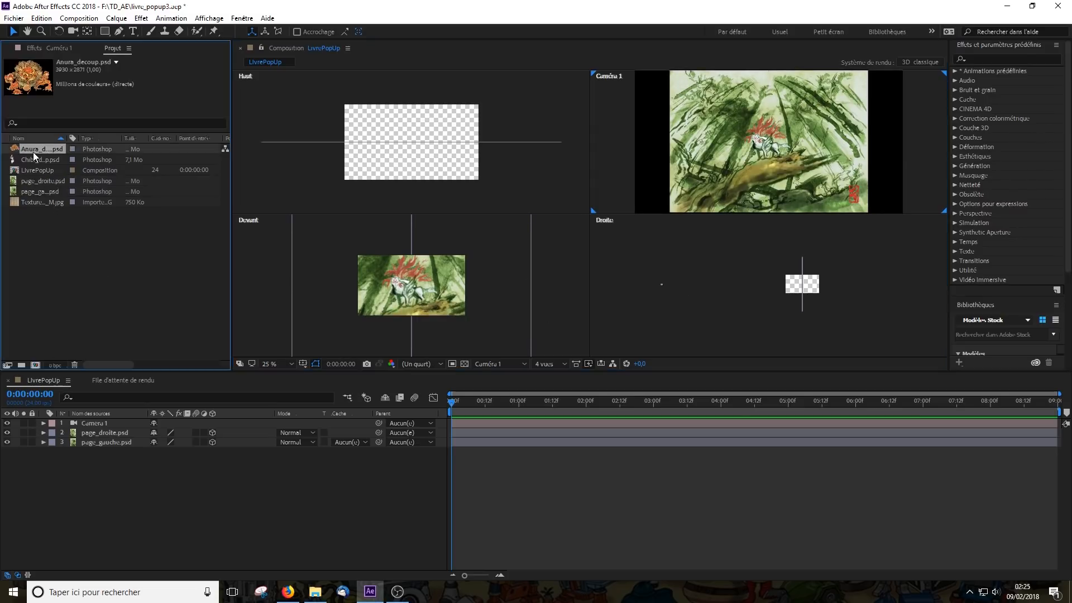
{"action": "left_click", "coordinate": [35, 159], "text": "shift"}
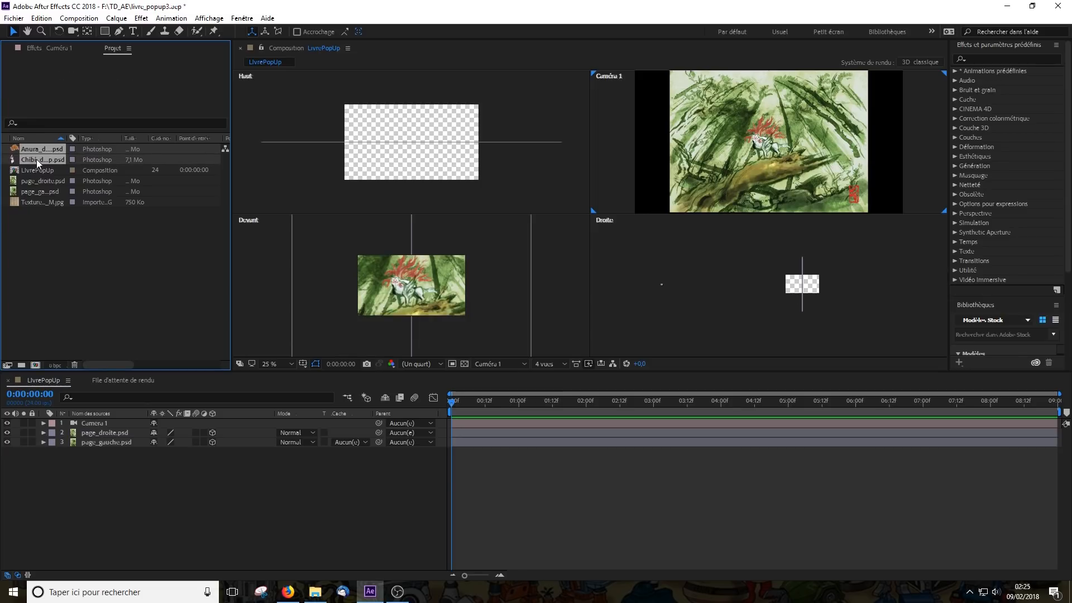
{"action": "left_click_drag", "start_coordinate": [36, 159], "coordinate": [102, 423]}
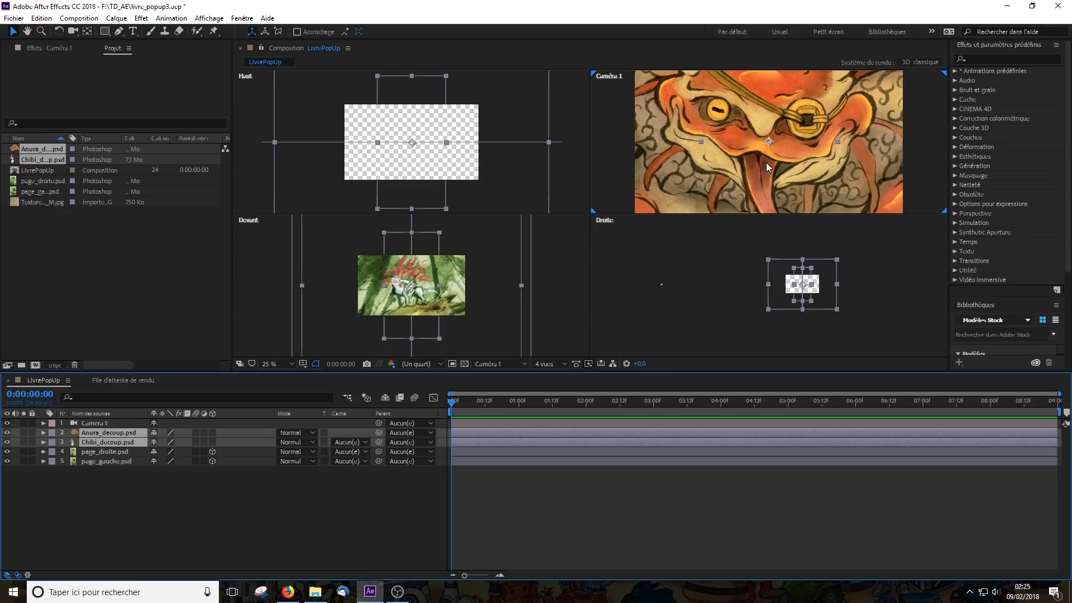
{"action": "scroll", "coordinate": [766, 163], "scroll_direction": "down", "scroll_amount": 2}
{"action": "scroll", "coordinate": [766, 162], "scroll_direction": "up", "scroll_amount": 1}
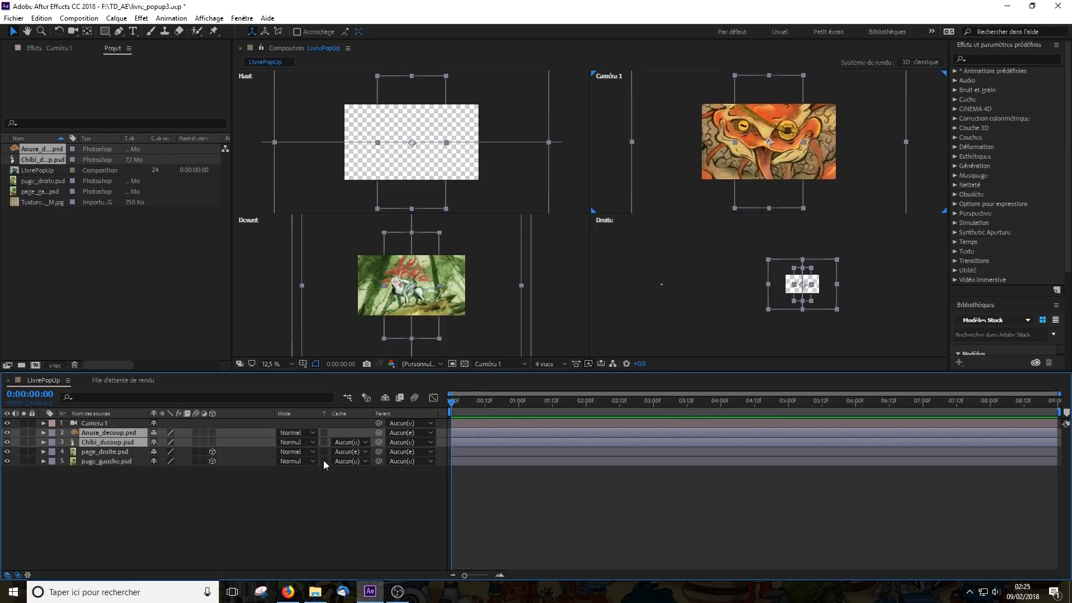
Turn Anura_decoup.psd and Chibi_decoup.psd into 3D layers, leaving their transparency preservation off
{"action": "left_click", "coordinate": [324, 432]}
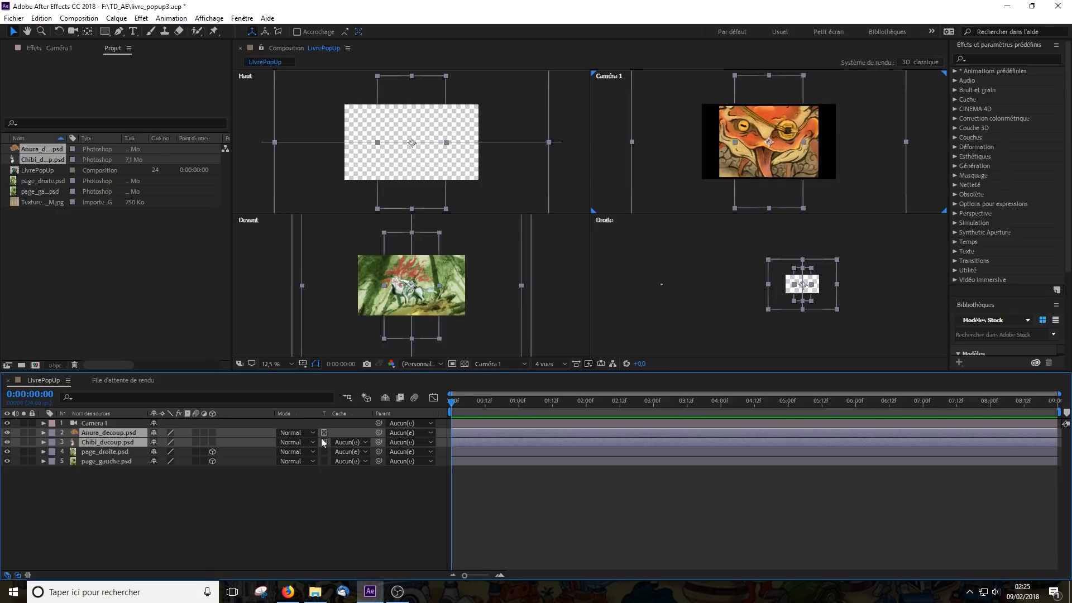
{"action": "left_click", "coordinate": [324, 432]}
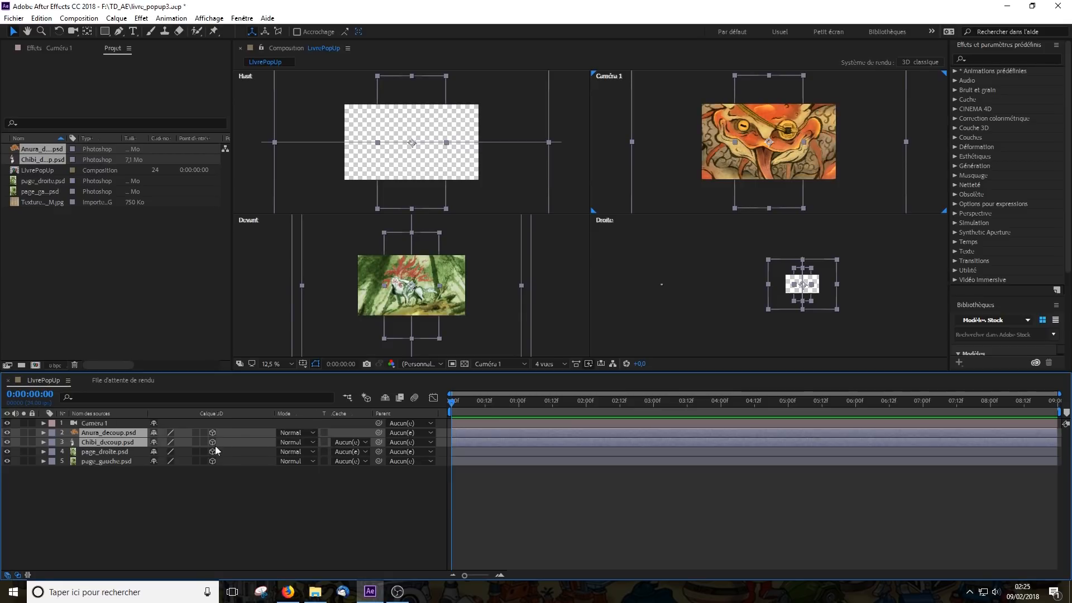
{"action": "scroll", "coordinate": [772, 192], "scroll_direction": "up", "scroll_amount": 1}
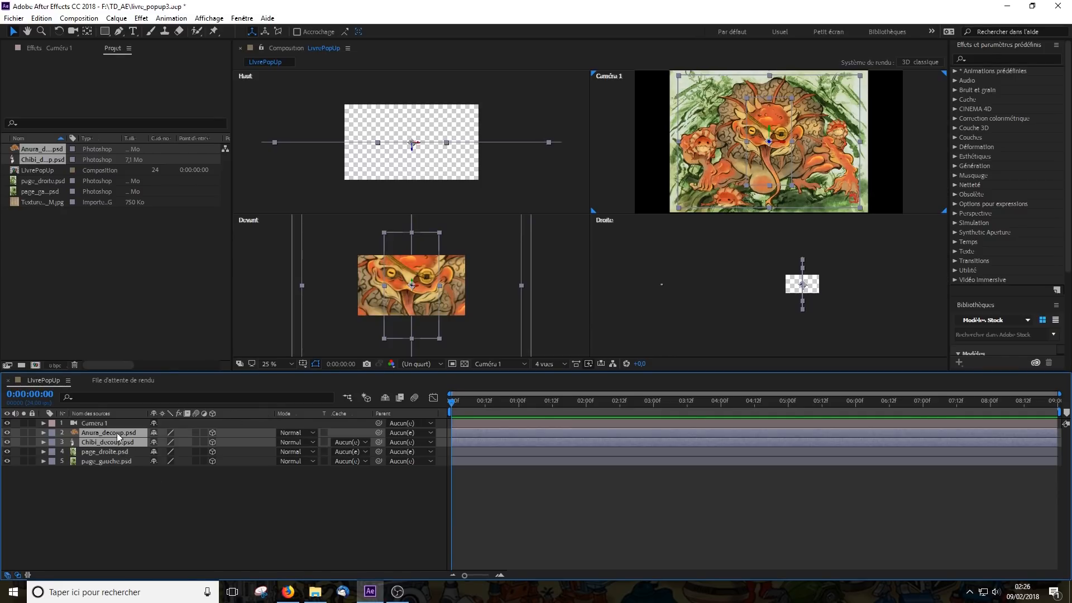
{"action": "left_click", "coordinate": [135, 482]}
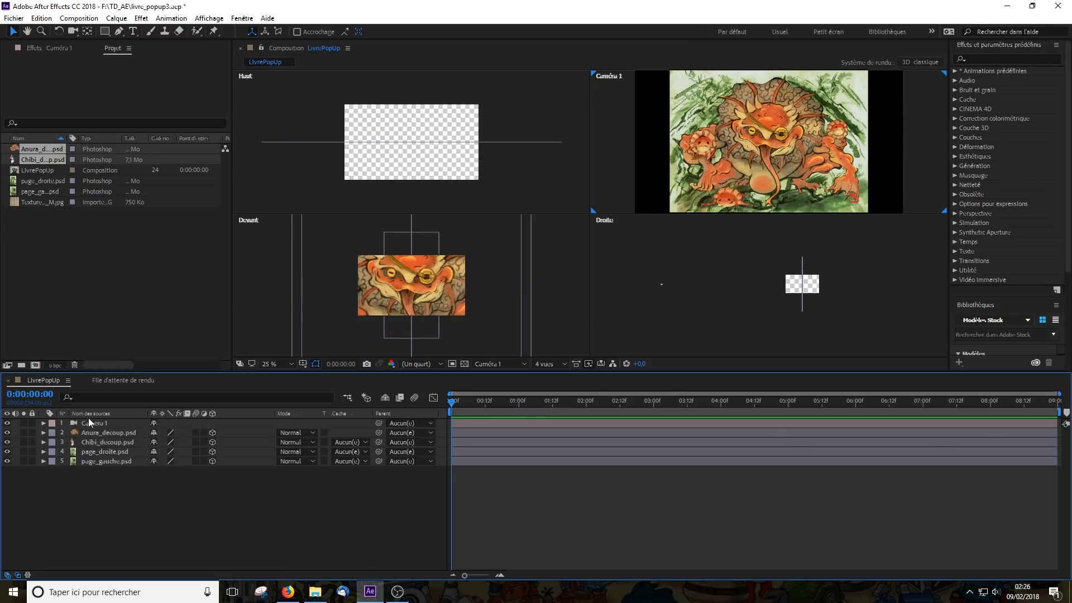
Scale the Anura_decoup.psd layer to 34% on all axes
{"action": "left_click", "coordinate": [99, 434]}
{"action": "key", "text": "s"}
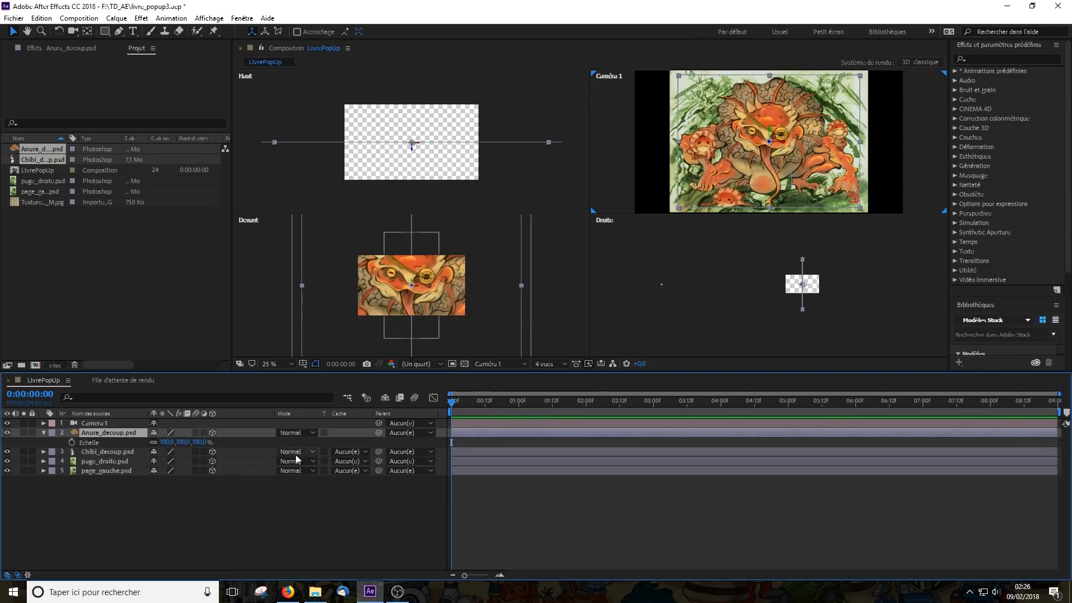
{"action": "left_click_drag", "start_coordinate": [199, 442], "coordinate": [178, 452]}
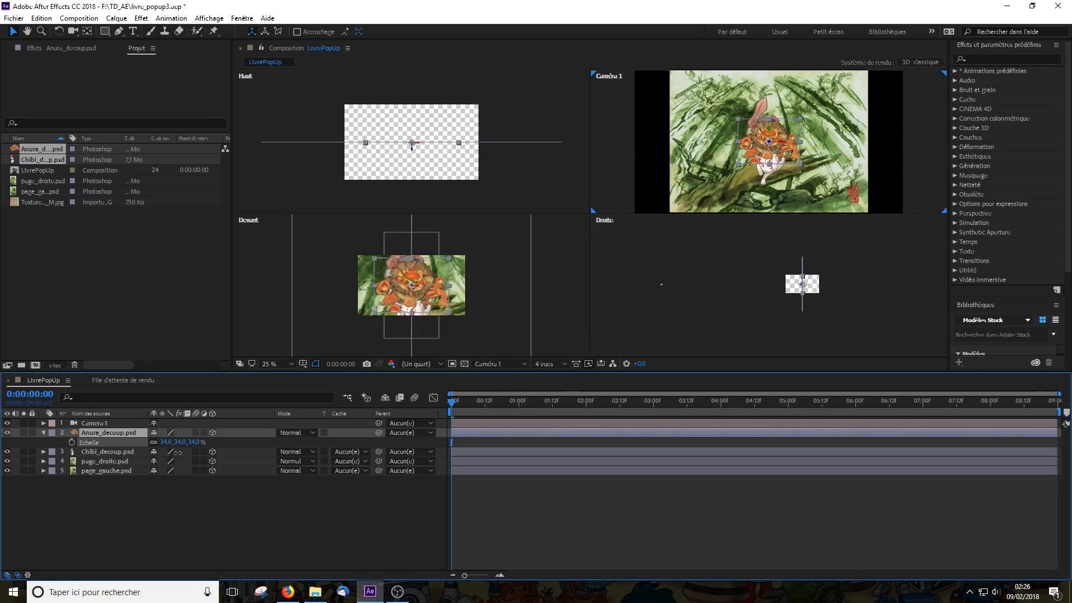
Place the Anura frog on the lower part of the left page and the Chibi character over the right page
{"action": "left_click_drag", "start_coordinate": [775, 157], "coordinate": [714, 163]}
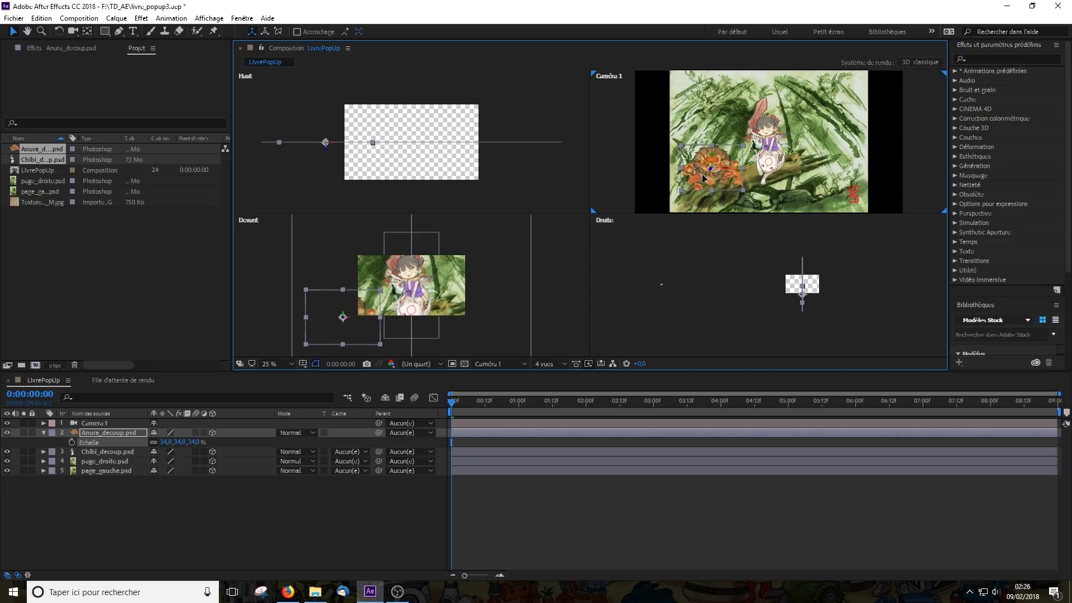
{"action": "left_click", "coordinate": [116, 453]}
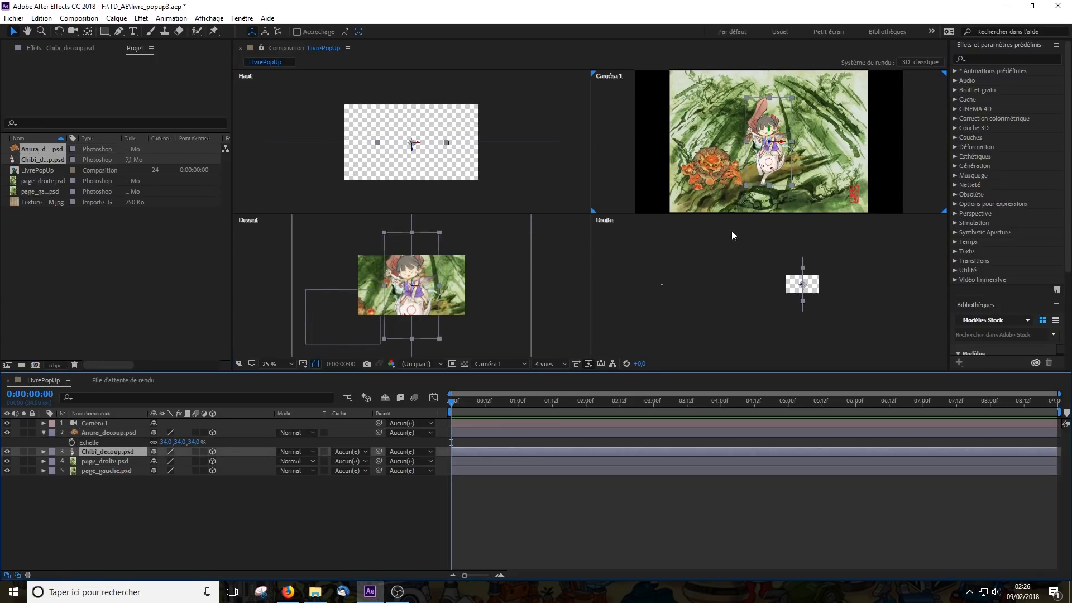
{"action": "left_click_drag", "start_coordinate": [772, 171], "coordinate": [819, 159]}
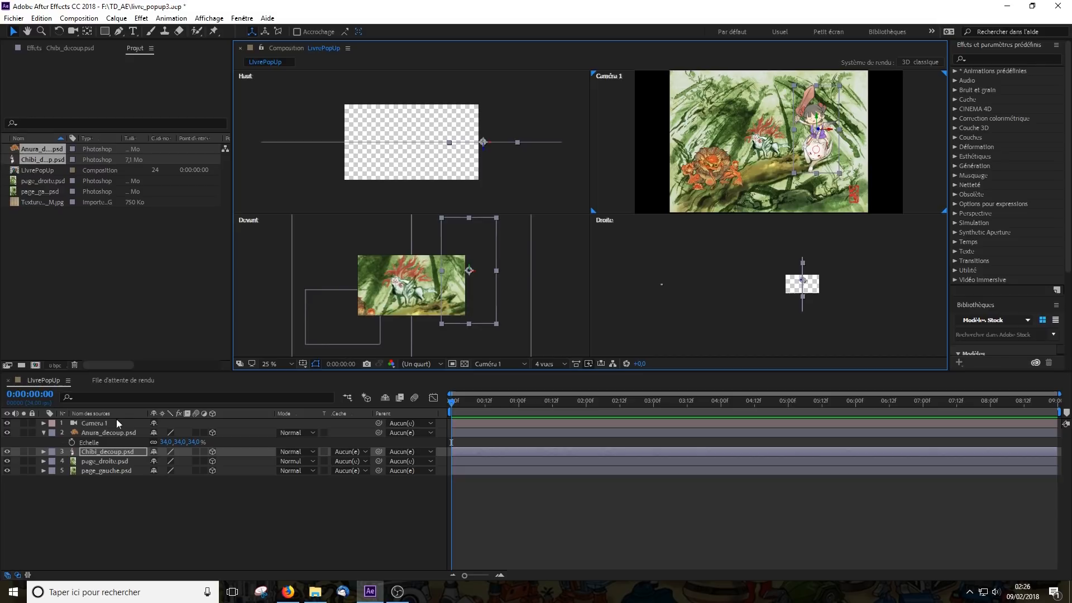
Set the anchor point of Anura_decoup.psd to 1989, 2863.5 so that it lies at the frog's base
{"action": "left_click", "coordinate": [43, 433]}
{"action": "left_click", "coordinate": [44, 433]}
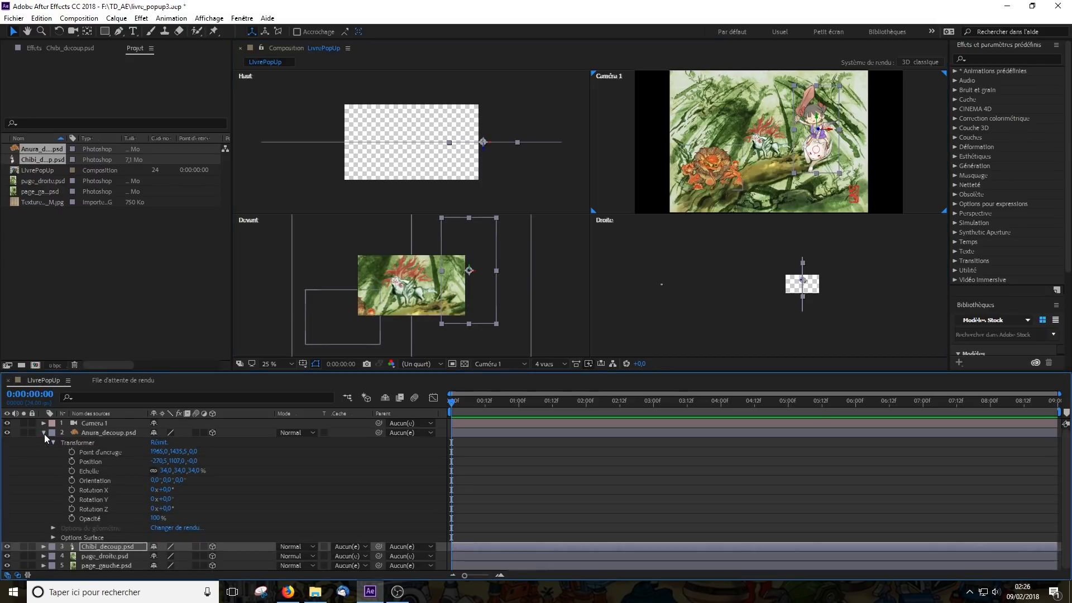
{"action": "scroll", "coordinate": [879, 175], "scroll_direction": "up", "scroll_amount": 2}
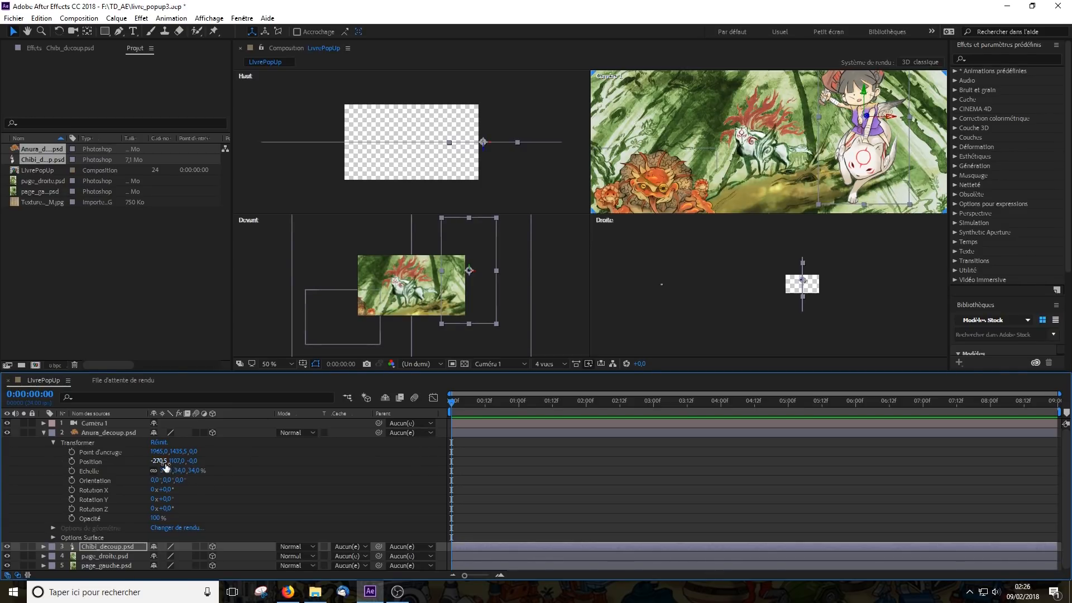
{"action": "left_click_drag", "start_coordinate": [162, 453], "coordinate": [176, 454]}
{"action": "scroll", "coordinate": [711, 183], "scroll_direction": "down", "scroll_amount": 2}
{"action": "scroll", "coordinate": [711, 183], "scroll_direction": "up", "scroll_amount": 2}
{"action": "left_click_drag", "start_coordinate": [716, 179], "coordinate": [771, 131]}
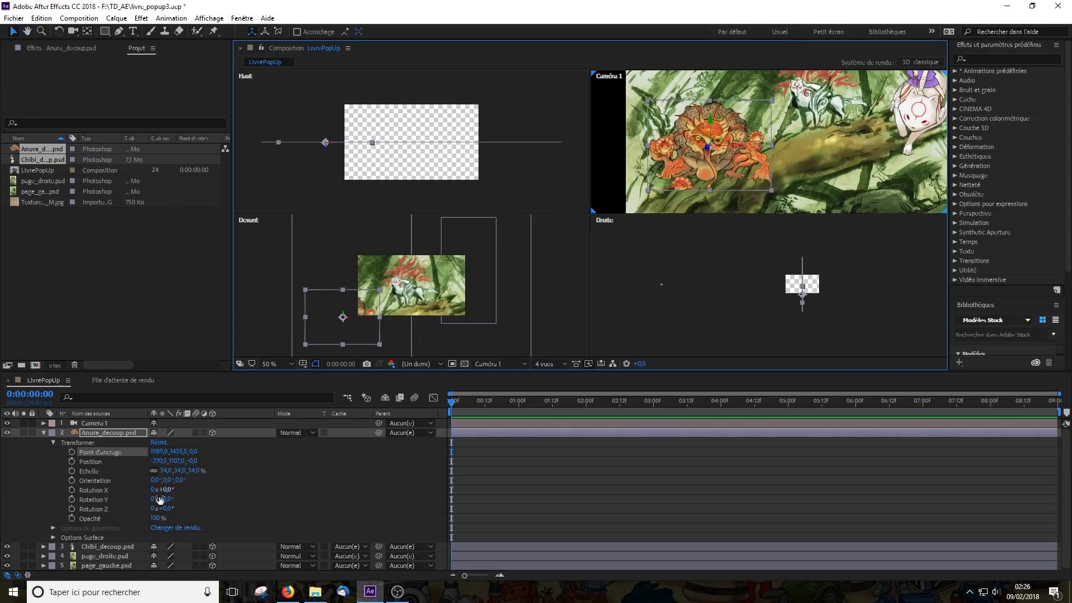
{"action": "left_click_drag", "start_coordinate": [178, 451], "coordinate": [934, 489]}
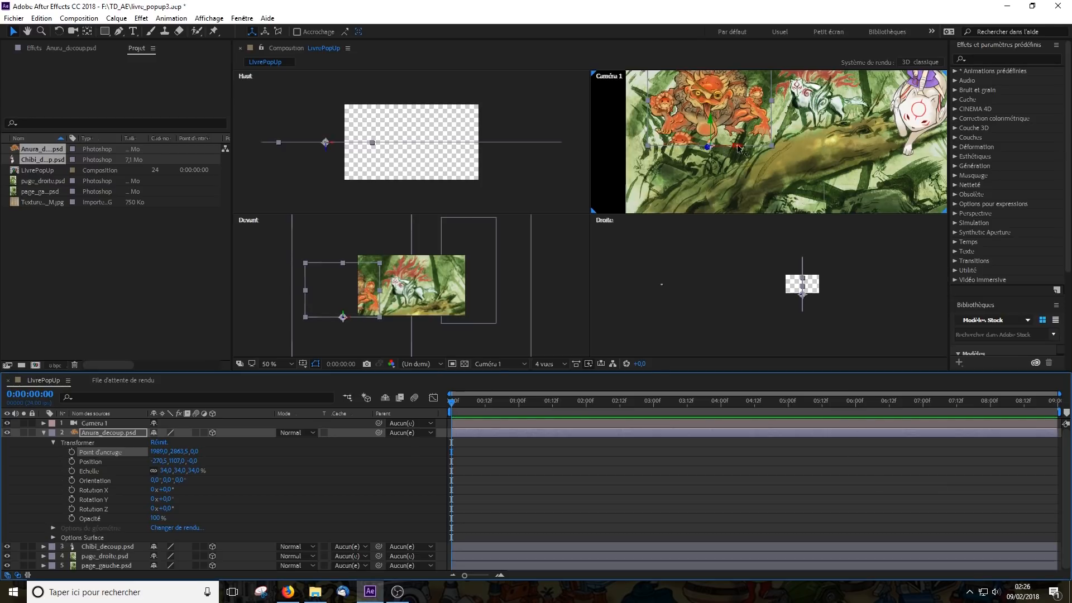
Set the anchor point of Chibi_decoup.psd to 356, 1897 so that it lies at the character's standing foot
{"action": "left_click", "coordinate": [119, 546]}
{"action": "left_click", "coordinate": [43, 546]}
{"action": "left_click", "coordinate": [66, 548]}
{"action": "left_click", "coordinate": [53, 546]}
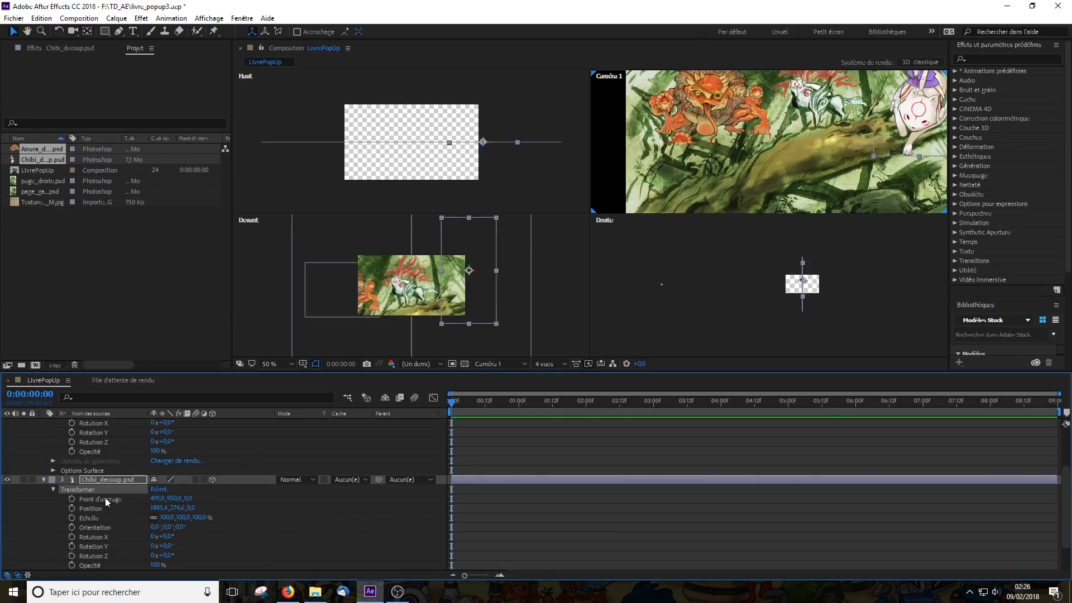
{"action": "left_click", "coordinate": [104, 497]}
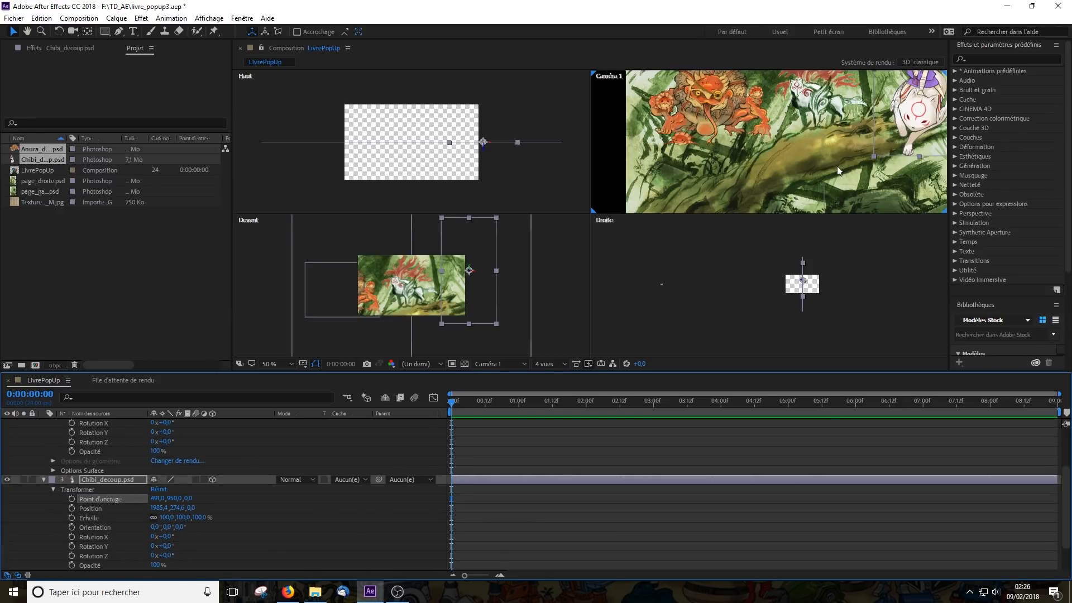
{"action": "key", "text": "h"}
{"action": "left_click_drag", "start_coordinate": [835, 166], "coordinate": [739, 169]}
{"action": "key", "text": "v"}
{"action": "left_click_drag", "start_coordinate": [175, 499], "coordinate": [667, 534]}
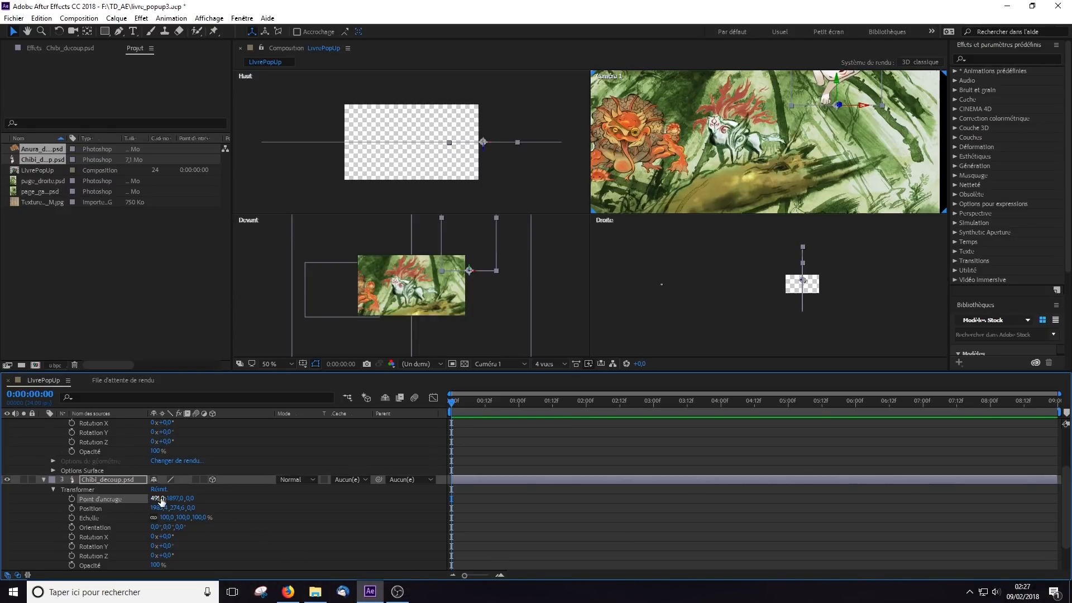
{"action": "left_click_drag", "start_coordinate": [158, 498], "coordinate": [98, 518]}
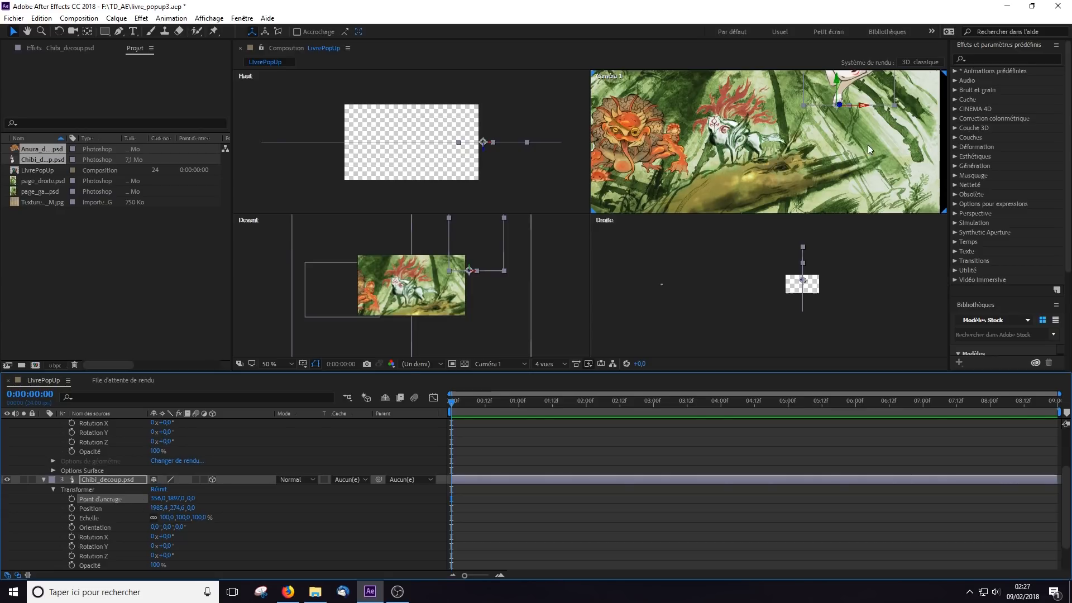
Lower the Chibi character on the right page to Y 798.6 and move the Anura frog to about -367, 1601.6
{"action": "scroll", "coordinate": [772, 139], "scroll_direction": "down", "scroll_amount": 2}
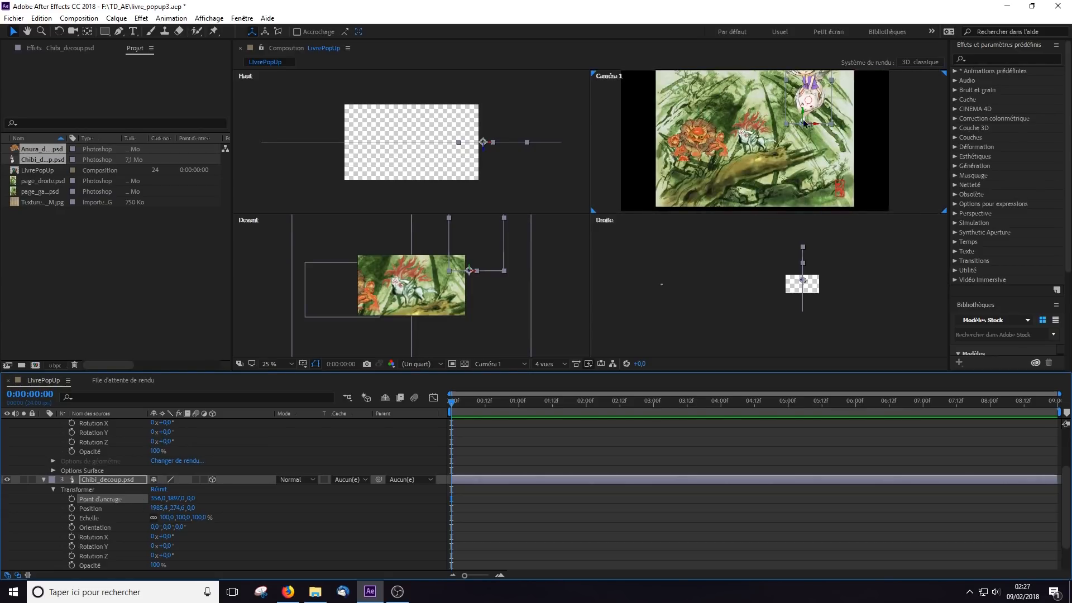
{"action": "left_click_drag", "start_coordinate": [803, 123], "coordinate": [796, 189]}
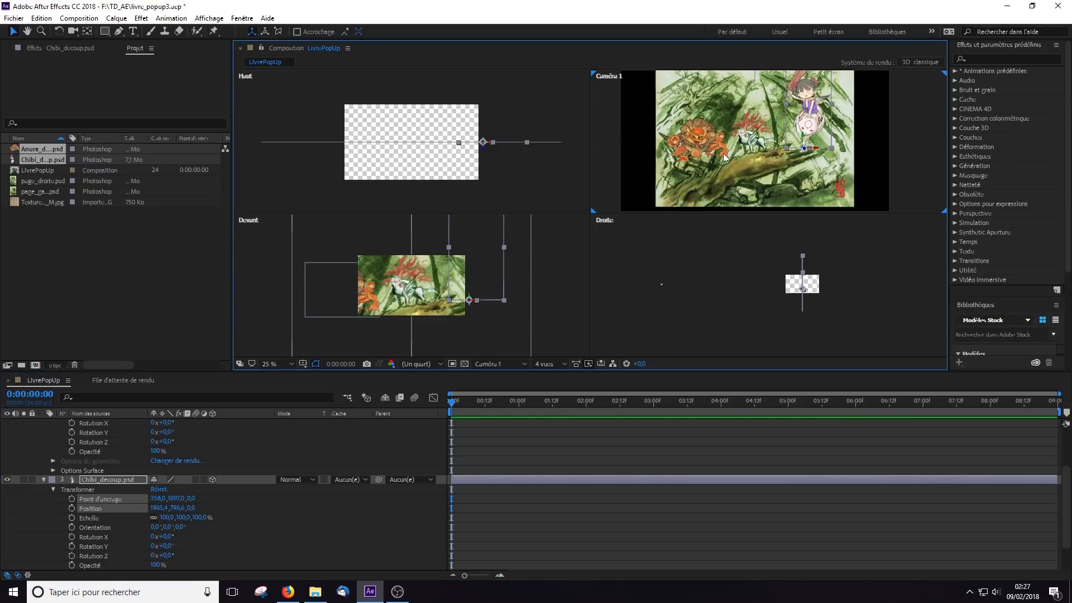
{"action": "left_click", "coordinate": [705, 143]}
{"action": "left_click_drag", "start_coordinate": [705, 140], "coordinate": [667, 167]}
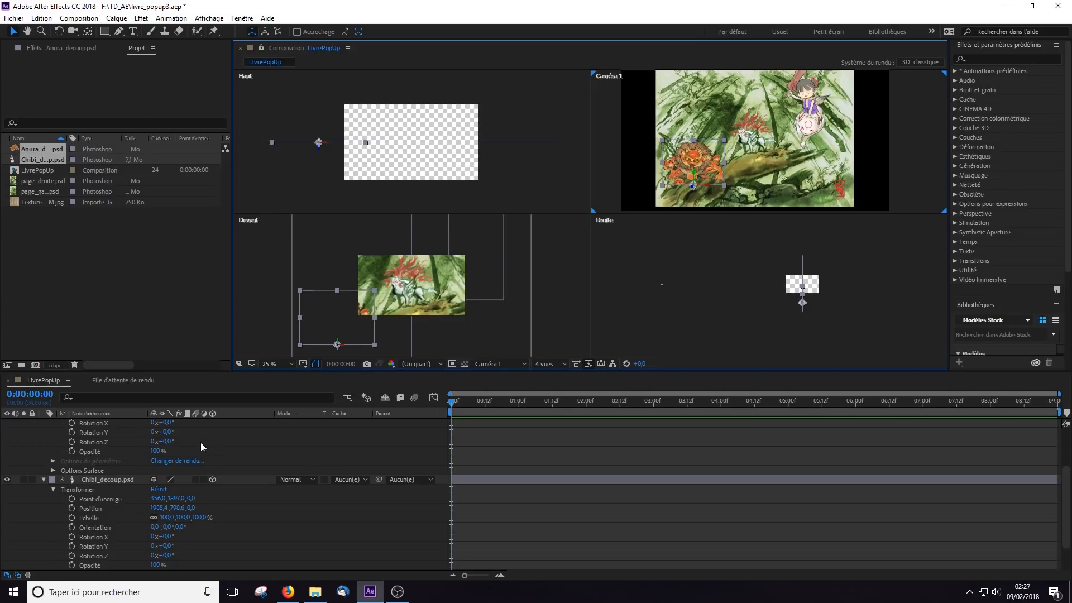
Tilt the Anura frog around its base by setting its Z rotation to -19°
{"action": "scroll", "coordinate": [200, 442], "scroll_direction": "up", "scroll_amount": 3}
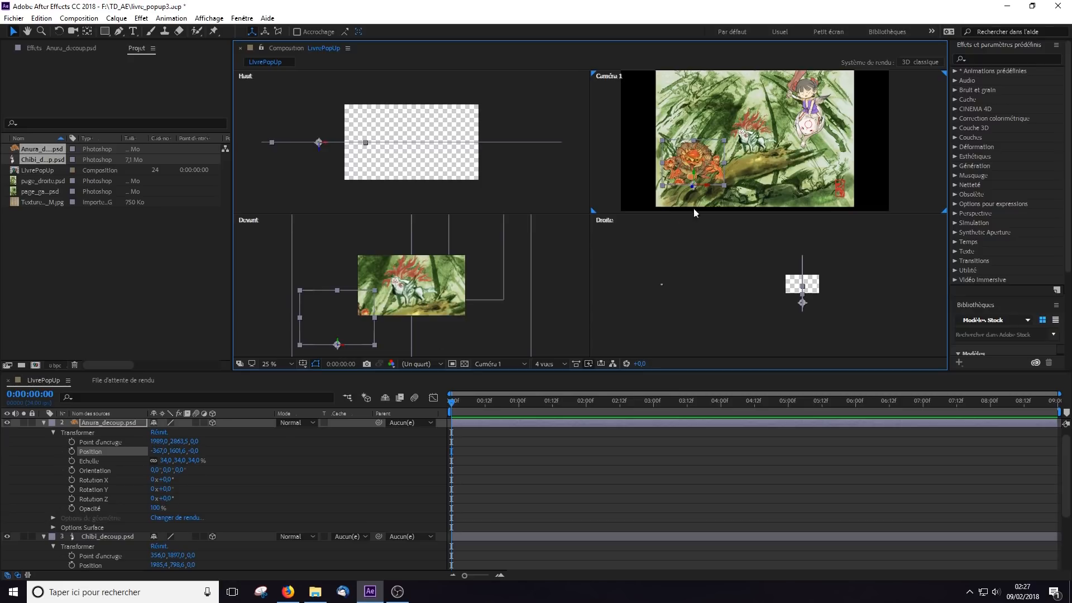
{"action": "scroll", "coordinate": [703, 170], "scroll_direction": "up", "scroll_amount": 2}
{"action": "left_click_drag", "start_coordinate": [641, 186], "coordinate": [765, 69]}
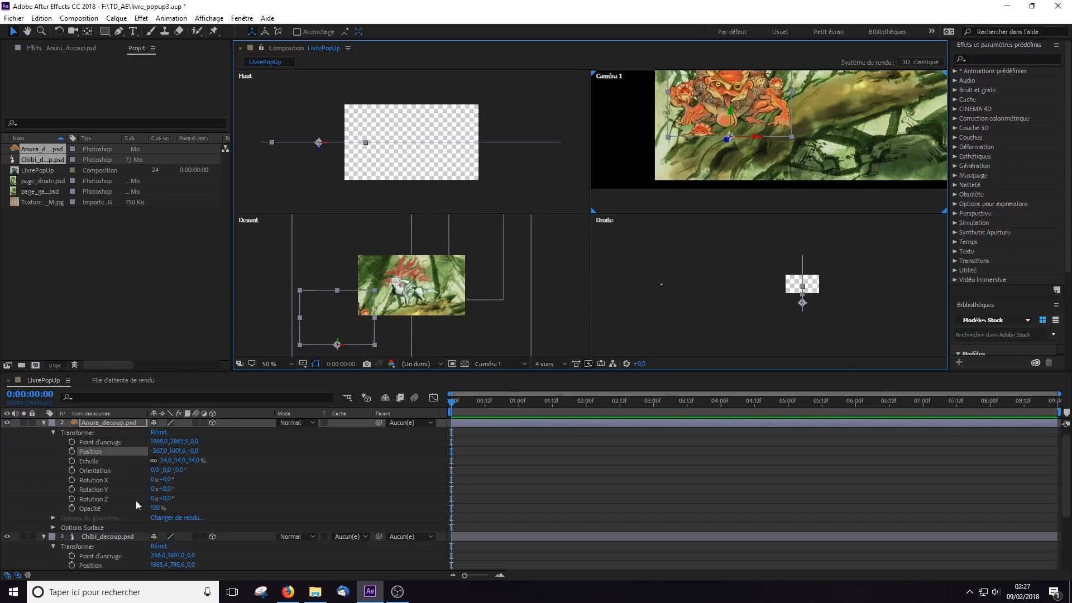
{"action": "mouse_move", "coordinate": [168, 489]}
{"action": "left_mouse_down"}
{"action": "mouse_move", "coordinate": [185, 487]}
{"action": "mouse_move", "coordinate": [158, 502]}
{"action": "left_mouse_up"}
{"action": "key", "text": "ctrl+z"}
{"action": "middle_click", "coordinate": [778, 145]}
{"action": "left_click_drag", "start_coordinate": [778, 145], "coordinate": [753, 209]}
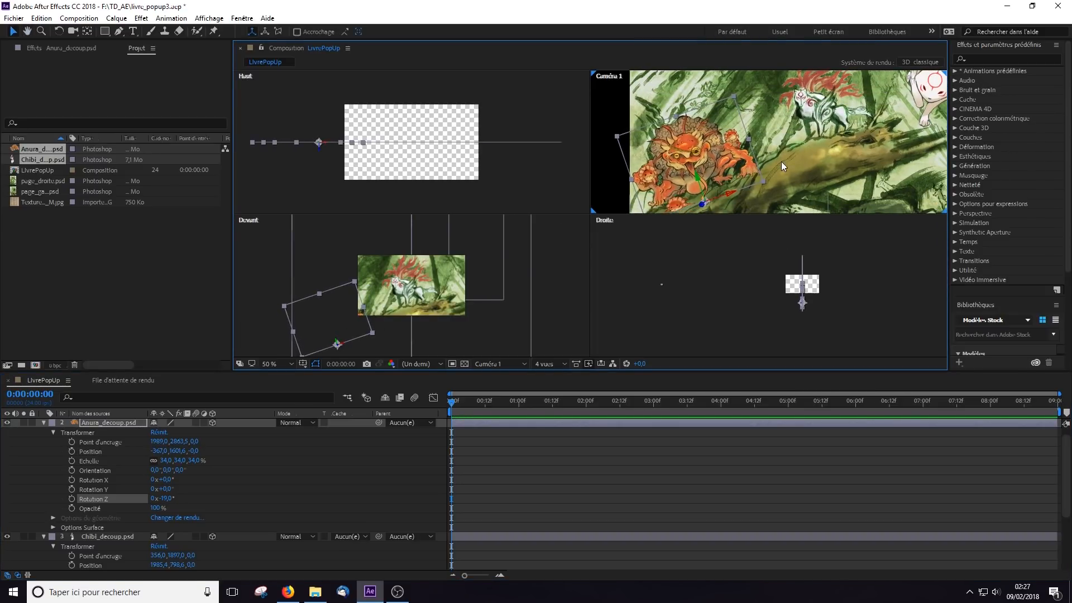
{"action": "scroll", "coordinate": [785, 169], "scroll_direction": "down", "scroll_amount": 2}
{"action": "scroll", "coordinate": [785, 169], "scroll_direction": "down", "scroll_amount": 2}
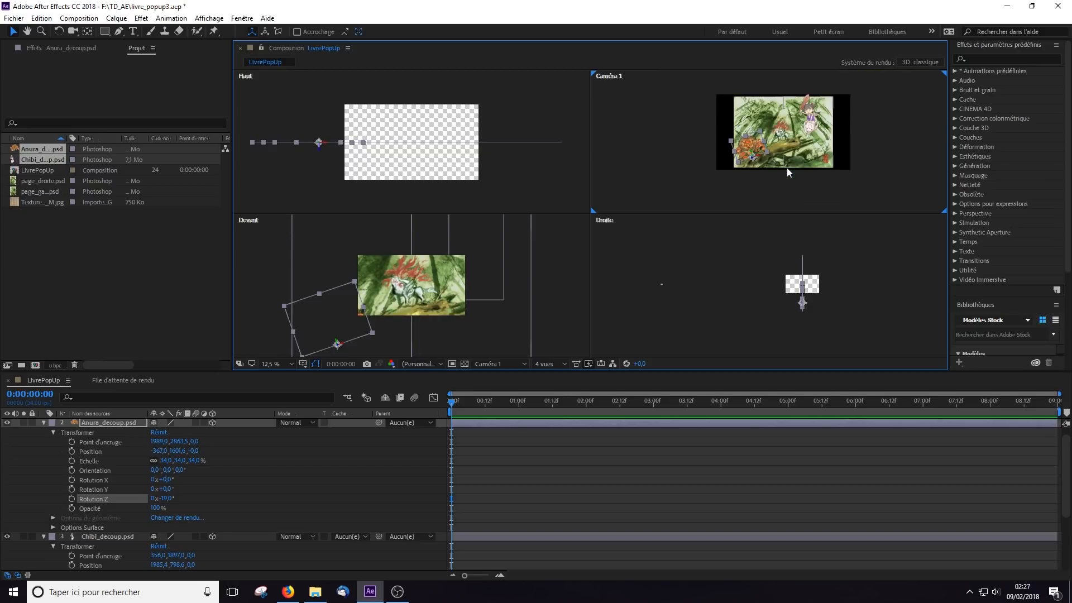
Move Chibi_decoup.psd further down the right page, to position 2057, 1064
{"action": "left_click", "coordinate": [814, 129]}
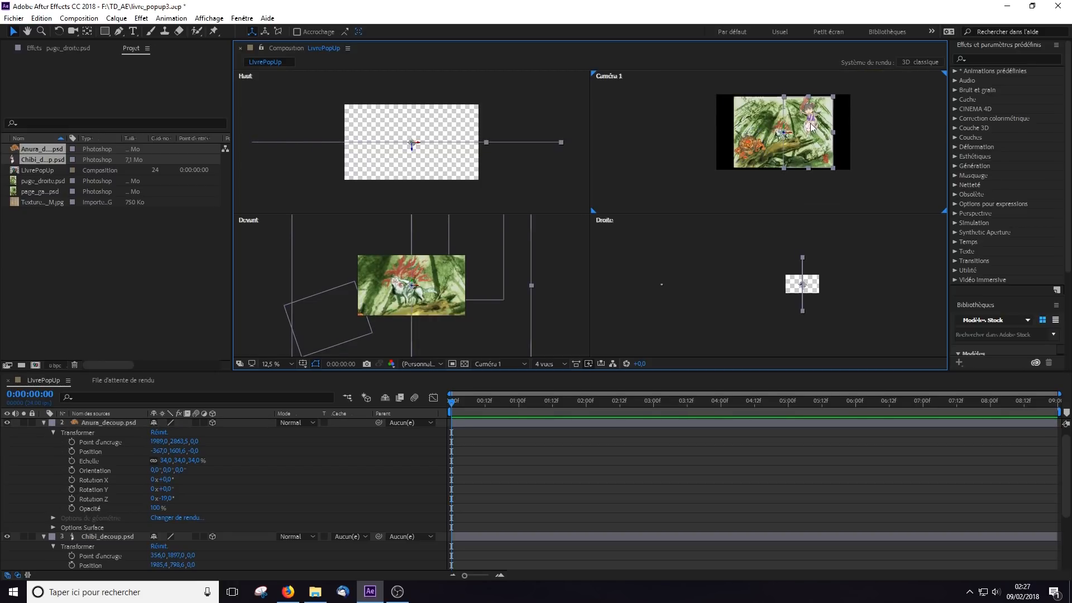
{"action": "left_click", "coordinate": [98, 537]}
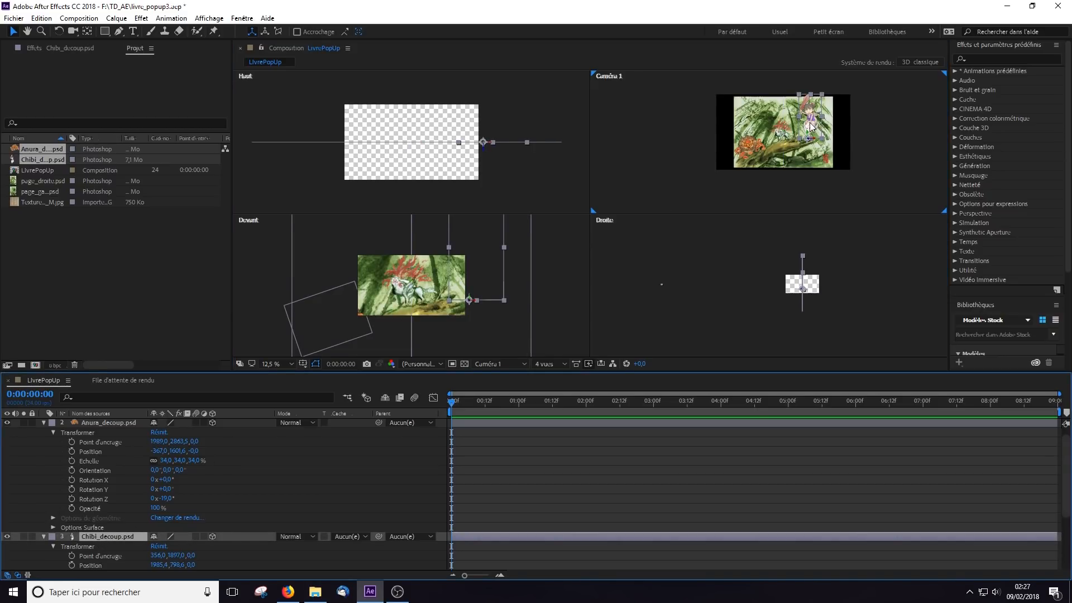
{"action": "left_click_drag", "start_coordinate": [816, 127], "coordinate": [813, 132]}
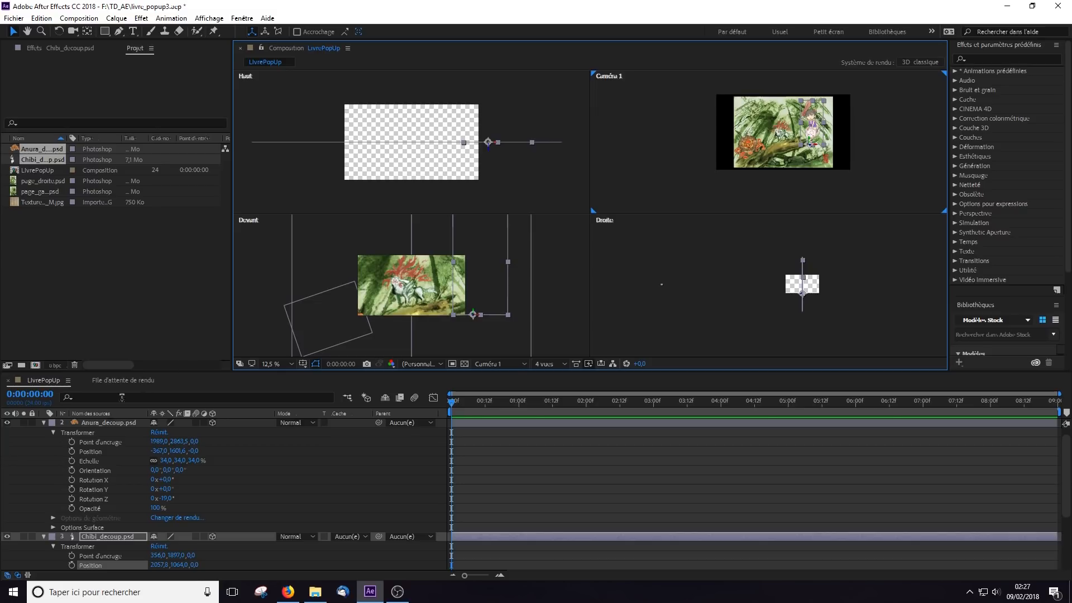
Collapse the properties of all layers in the timeline and select the Anura_decoup.psd layer
{"action": "left_click", "coordinate": [44, 423]}
{"action": "left_click", "coordinate": [43, 423]}
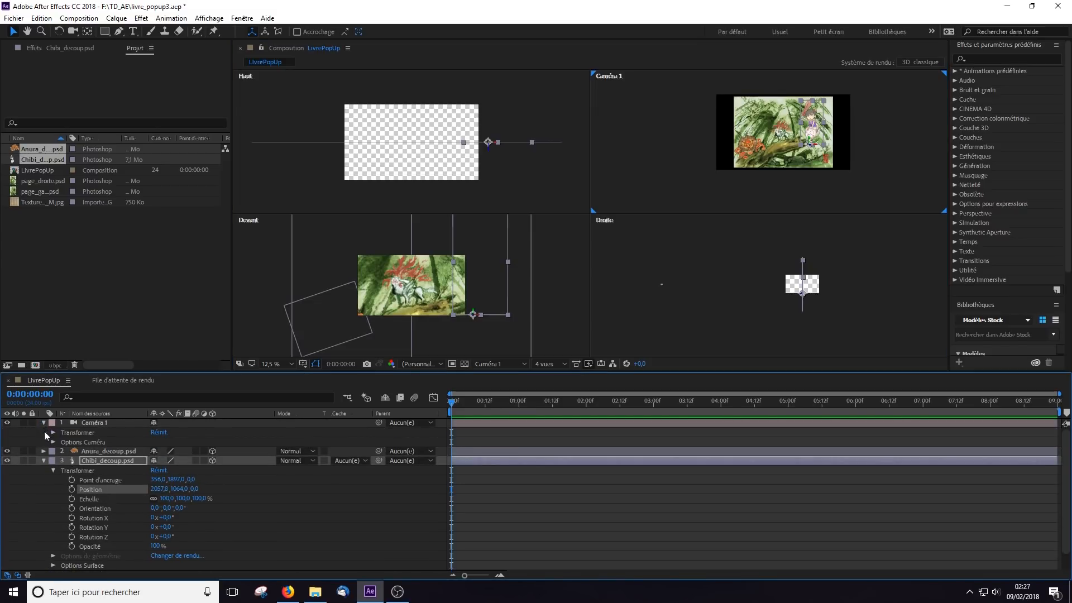
{"action": "left_click", "coordinate": [43, 422]}
{"action": "left_click", "coordinate": [44, 438]}
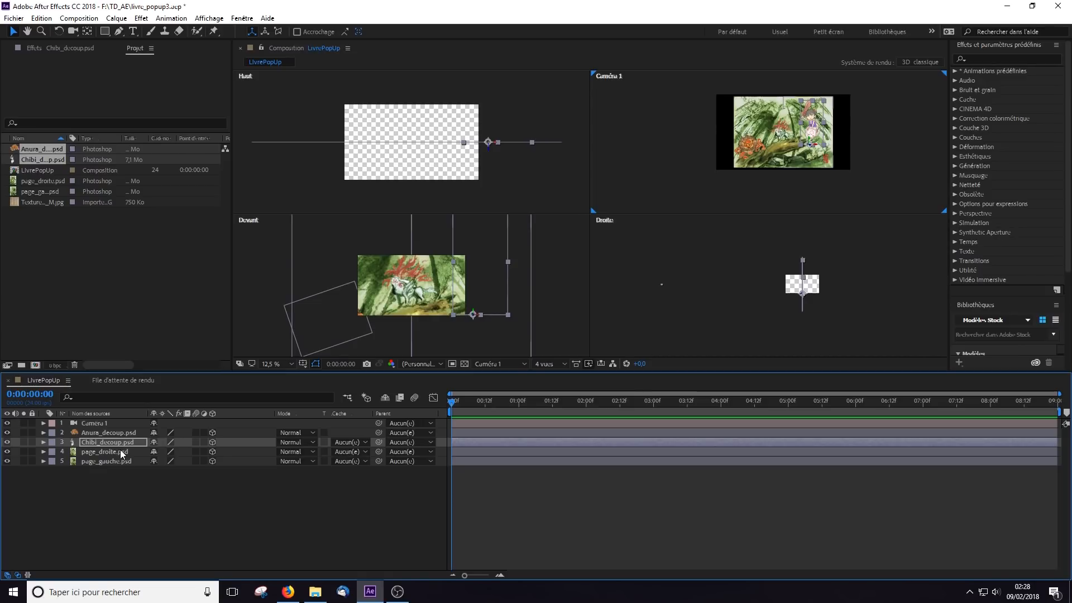
{"action": "left_click", "coordinate": [128, 431]}
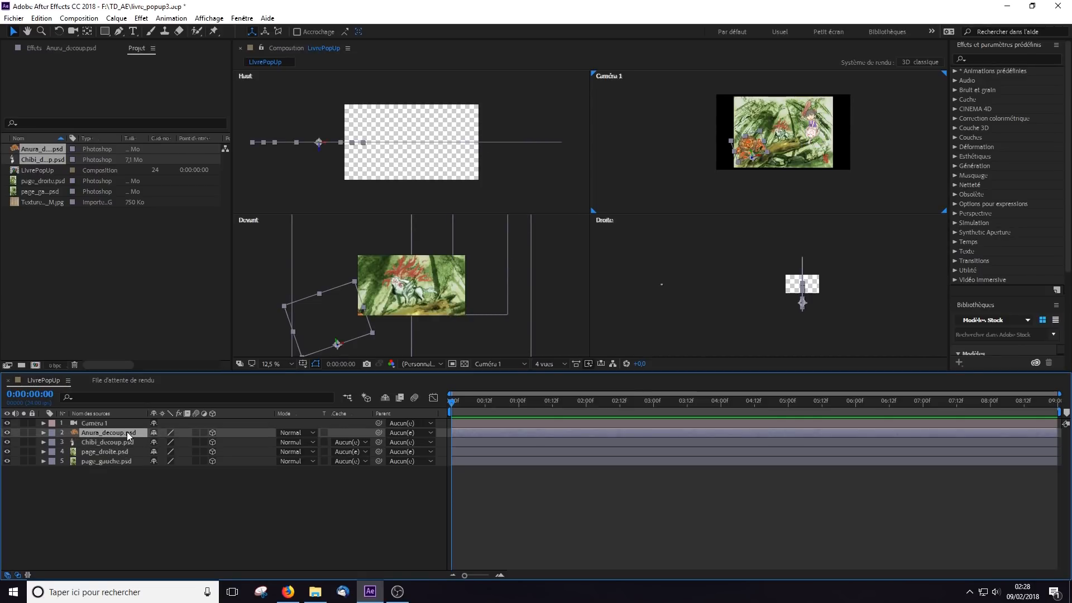
{"action": "scroll", "coordinate": [828, 144], "scroll_direction": "up", "scroll_amount": 2}
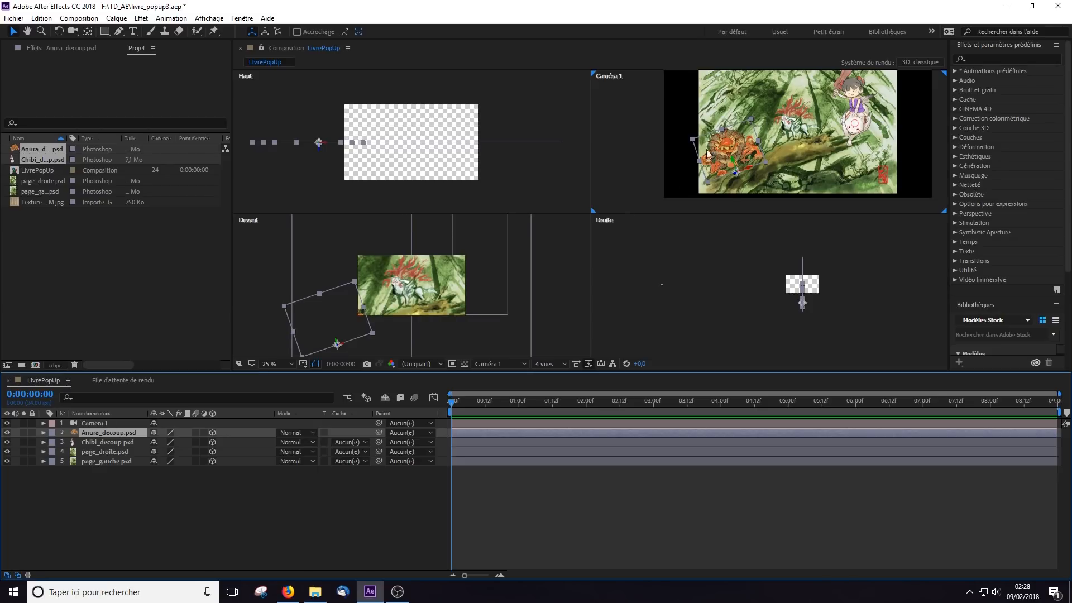
Parent the Anura_decoup.psd layer to page_gauche.psd and the Chibi_decoup.psd layer to page_droite.psd
{"action": "right_click", "coordinate": [407, 413]}
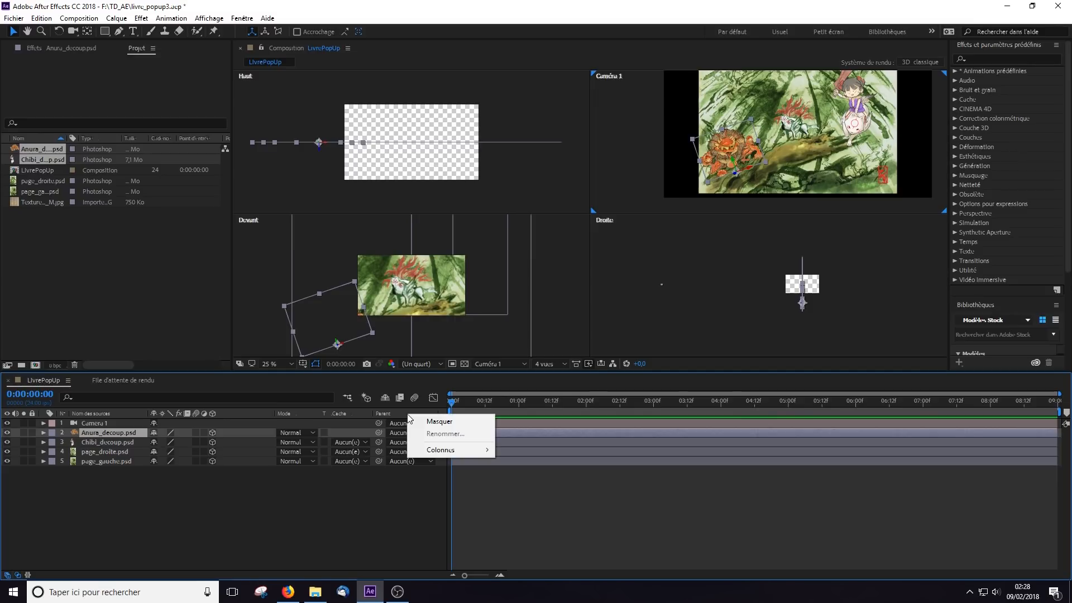
{"action": "mouse_move", "coordinate": [441, 449]}
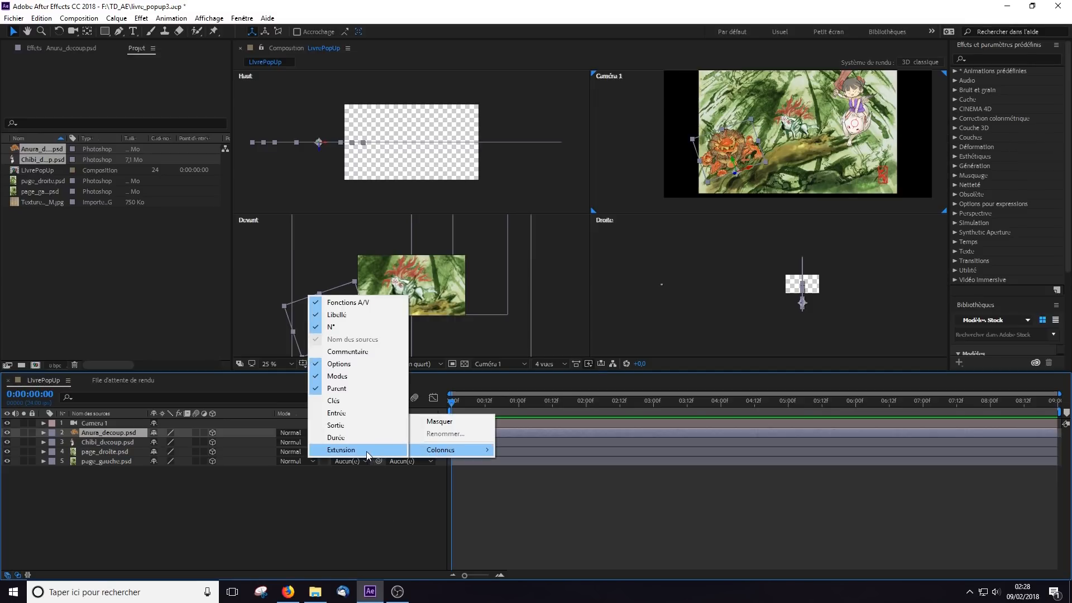
{"action": "left_click", "coordinate": [371, 514]}
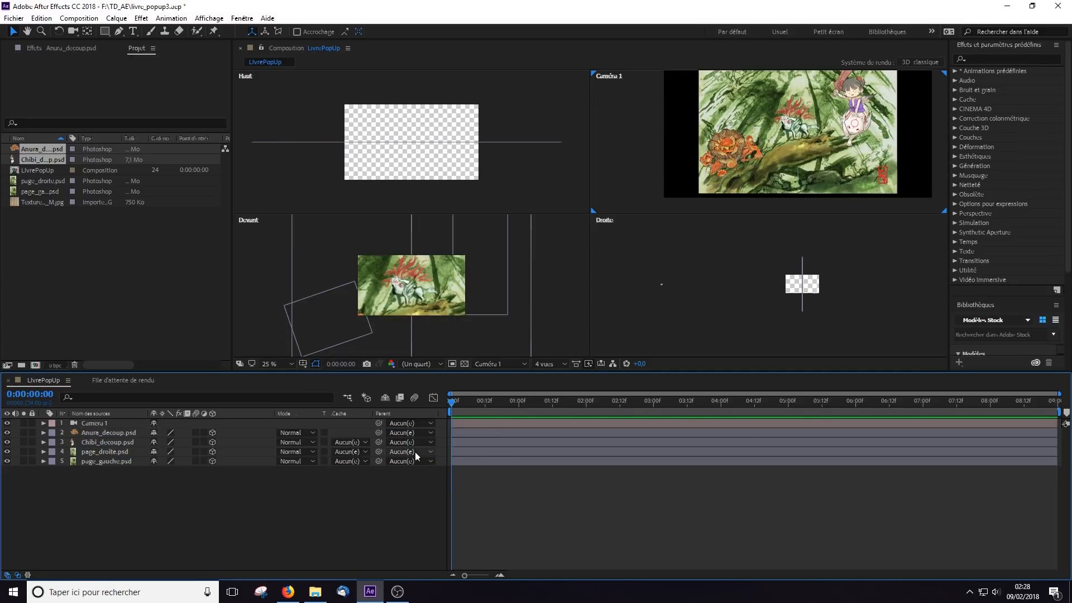
{"action": "left_click", "coordinate": [418, 432]}
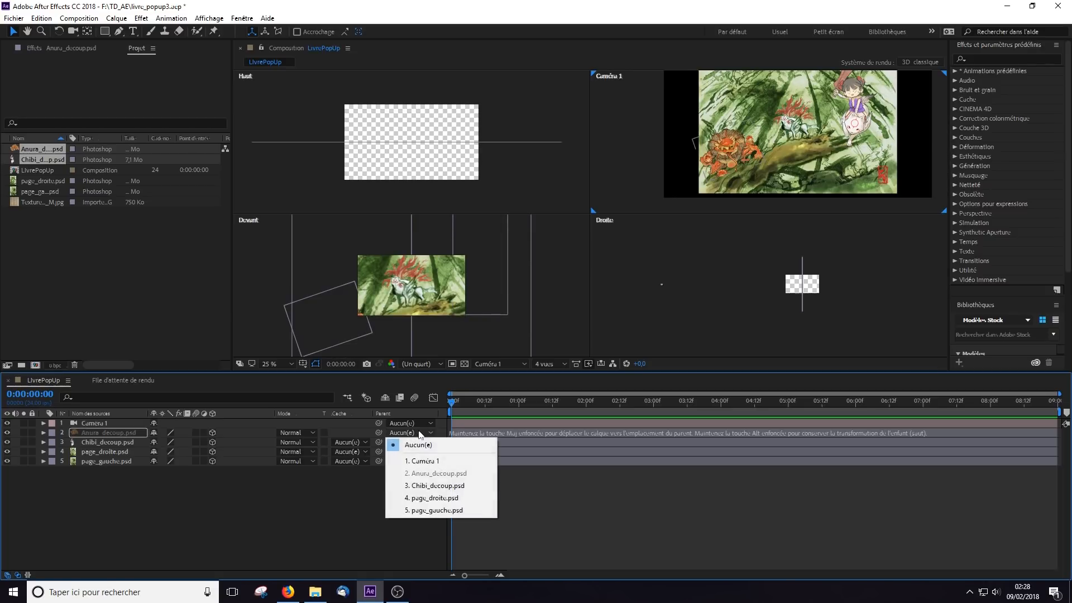
{"action": "left_click", "coordinate": [423, 509]}
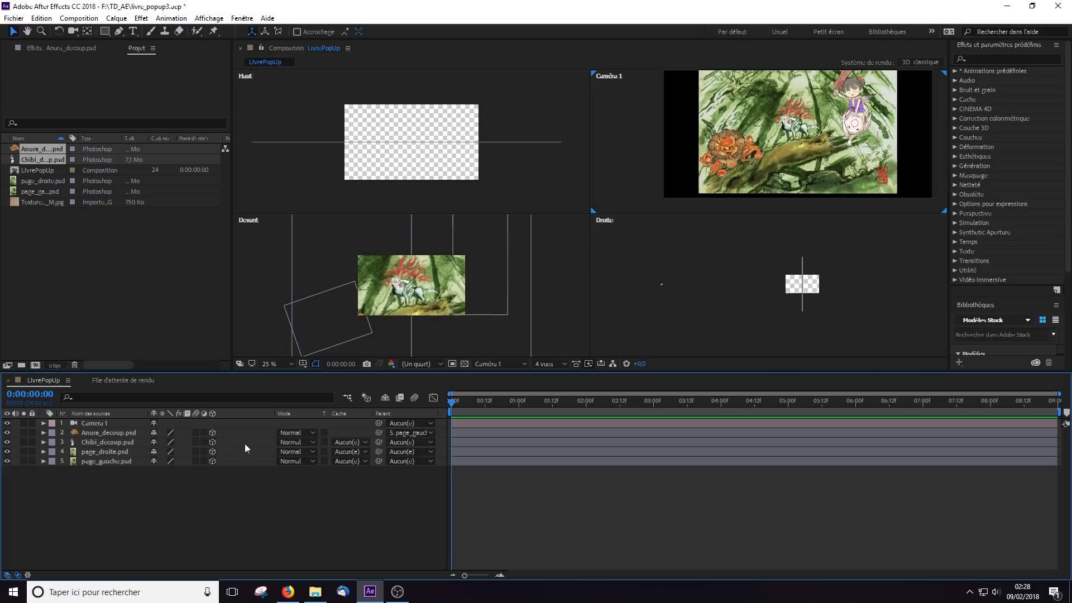
{"action": "left_click", "coordinate": [129, 441]}
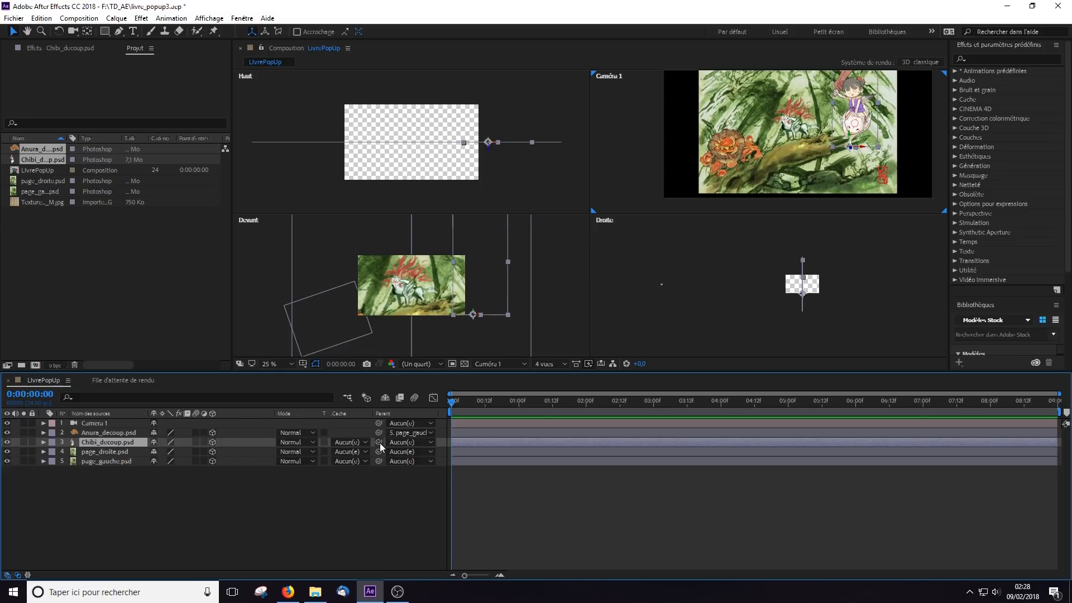
{"action": "left_click_drag", "start_coordinate": [378, 442], "coordinate": [132, 454]}
Reveal the rotation properties of page_droite.psd, testing a turn around its Y axis and undoing it
{"action": "left_click", "coordinate": [123, 454]}
{"action": "key", "text": "r"}
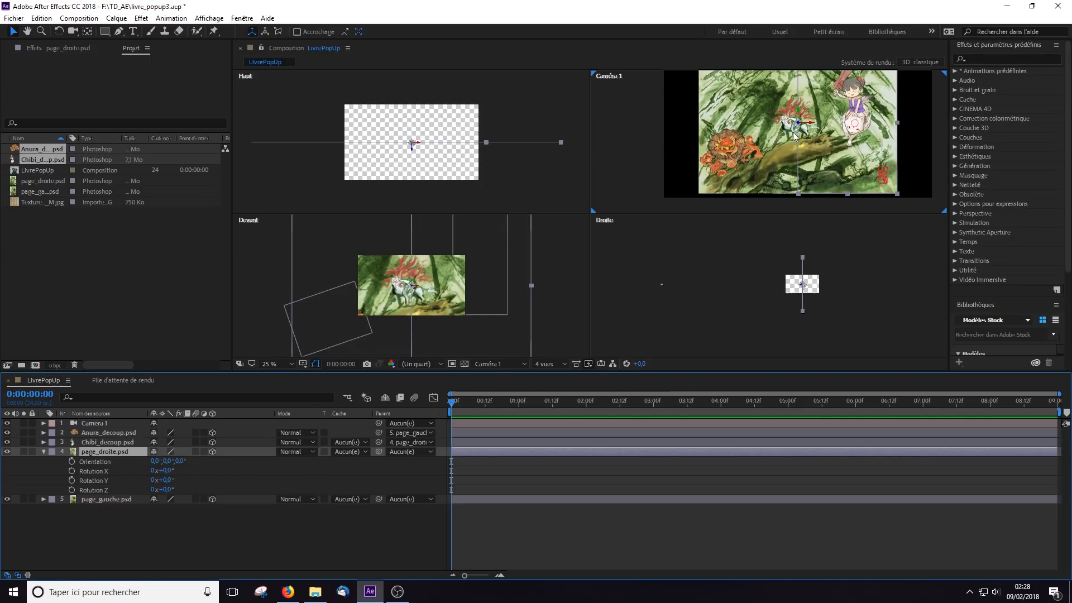
{"action": "left_click_drag", "start_coordinate": [166, 480], "coordinate": [191, 481]}
{"action": "key", "text": "ctrl+z"}
{"action": "left_click_drag", "start_coordinate": [457, 401], "coordinate": [464, 576]}
{"action": "left_click", "coordinate": [499, 575]}
{"action": "left_click", "coordinate": [500, 575]}
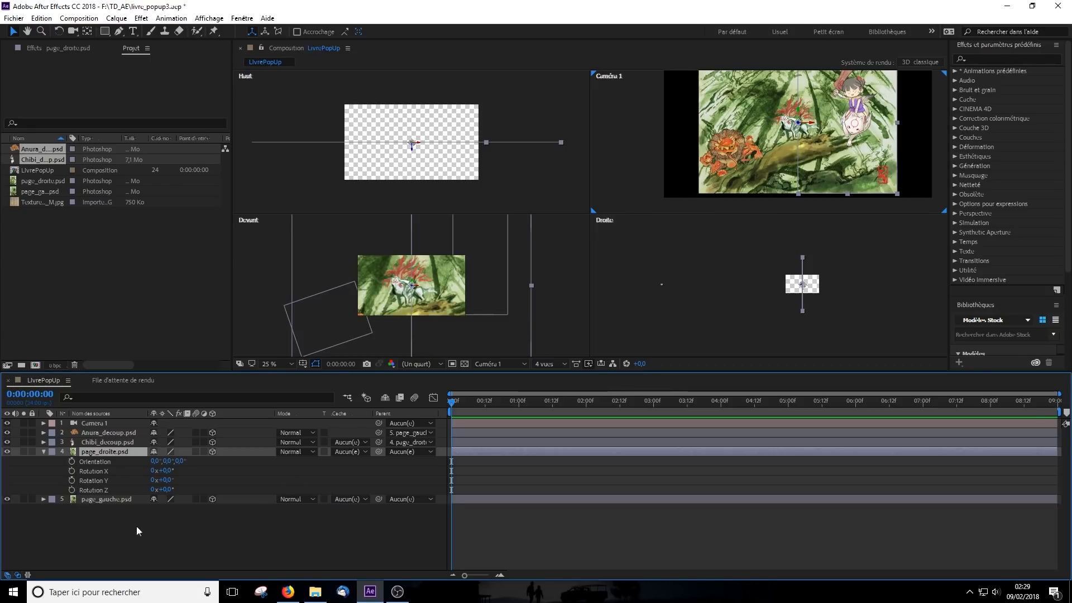
Keyframe page_droite.psd's Y rotation at 0° at 0:00:03:00 and at 85° at 0:00:02:00
{"action": "left_click_drag", "start_coordinate": [455, 412], "coordinate": [654, 427]}
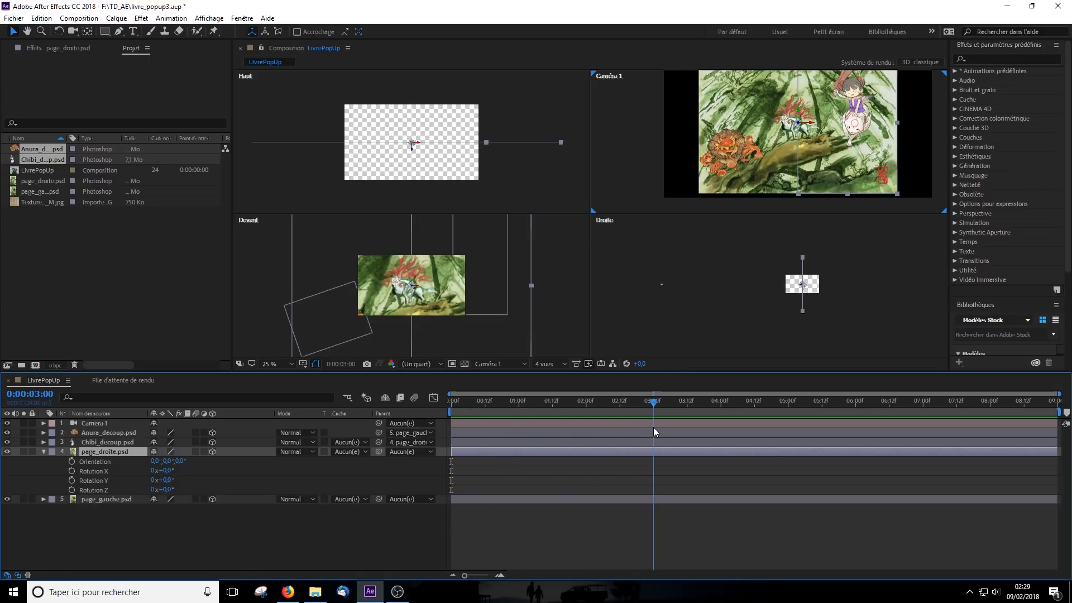
{"action": "left_click", "coordinate": [71, 481]}
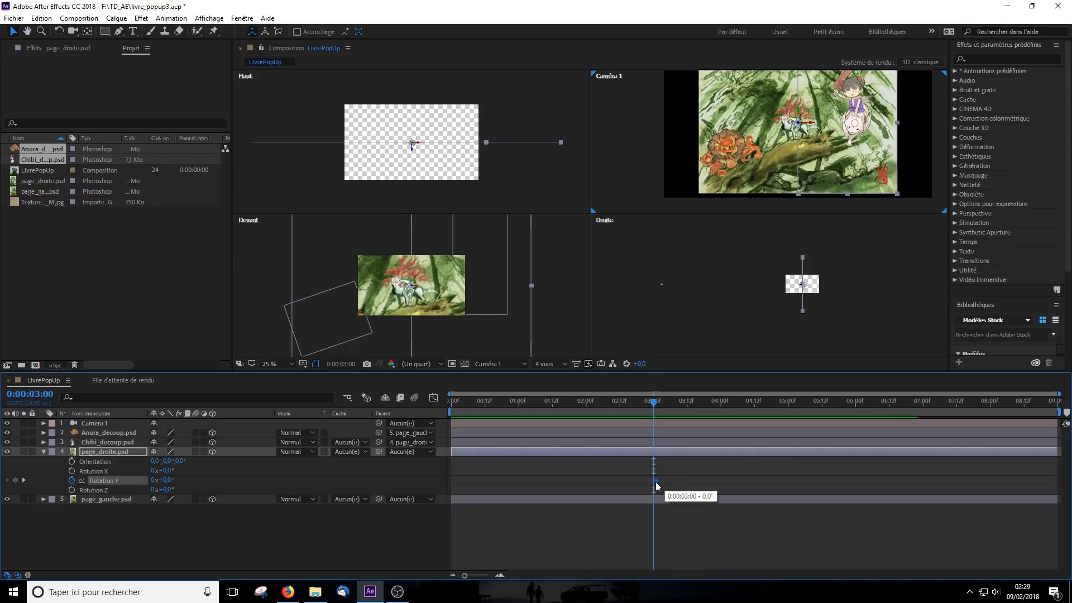
{"action": "left_click_drag", "start_coordinate": [654, 403], "coordinate": [584, 410]}
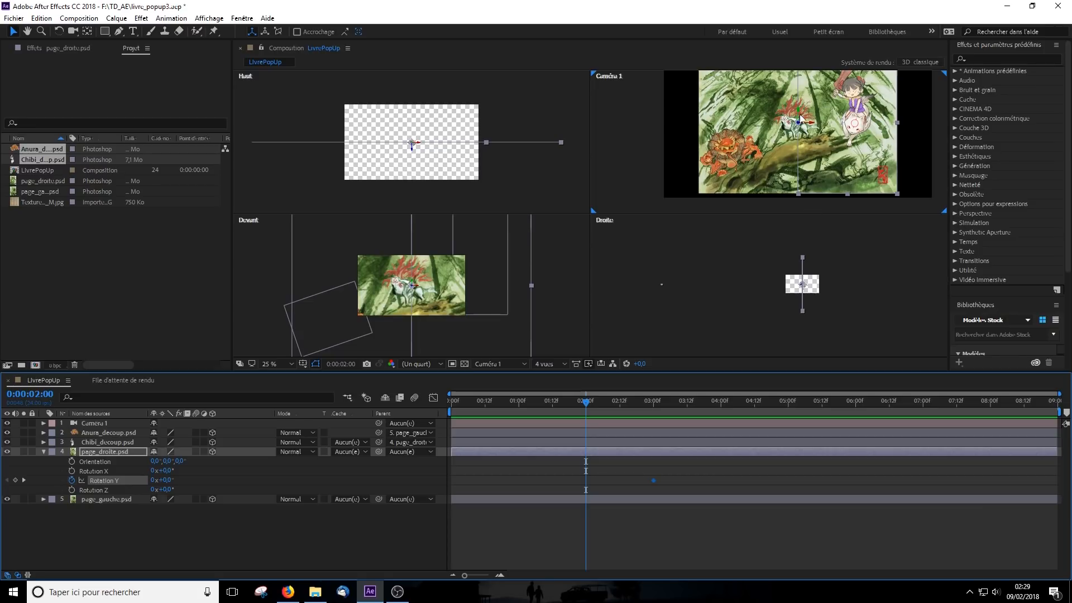
{"action": "mouse_move", "coordinate": [173, 480]}
{"action": "left_mouse_down"}
{"action": "mouse_move", "coordinate": [223, 492]}
{"action": "mouse_move", "coordinate": [190, 490]}
{"action": "left_mouse_up"}
{"action": "left_click", "coordinate": [169, 480]}
{"action": "type", "text": "8"}
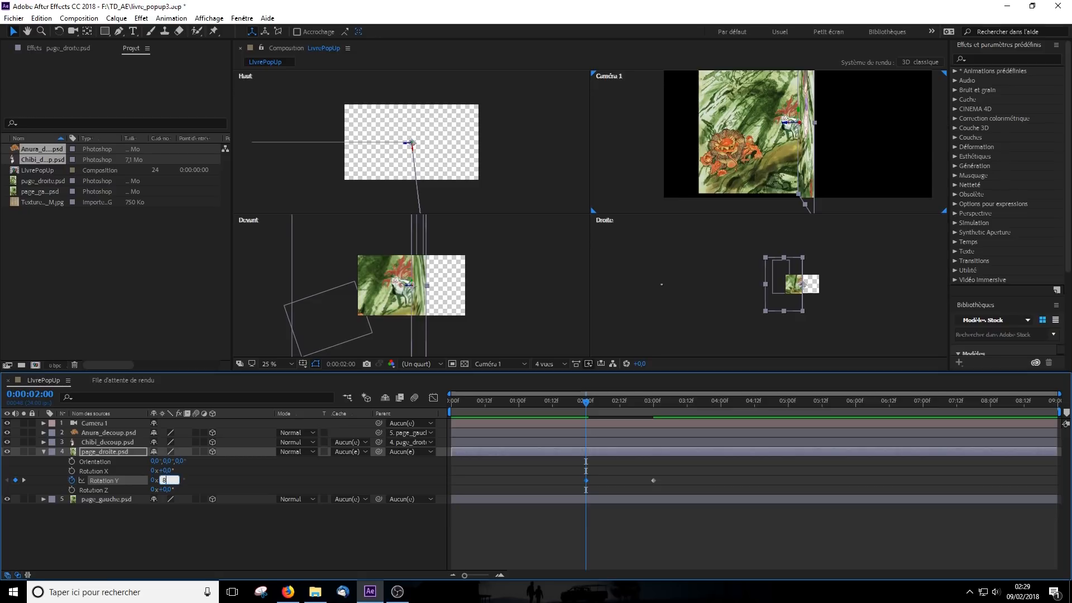
{"action": "type", "text": "5"}
{"action": "key", "text": "Return"}
Change the value of page_droite.psd's Y rotation keyframe at 0:00:03:00 to 5°
{"action": "left_click_drag", "start_coordinate": [584, 397], "coordinate": [654, 451]}
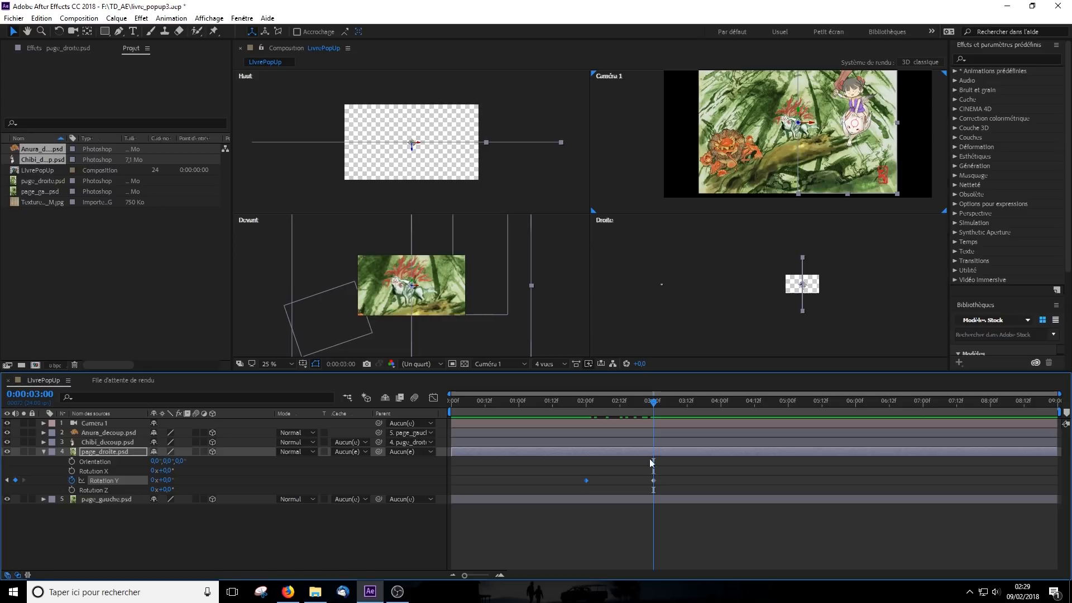
{"action": "right_click", "coordinate": [654, 480]}
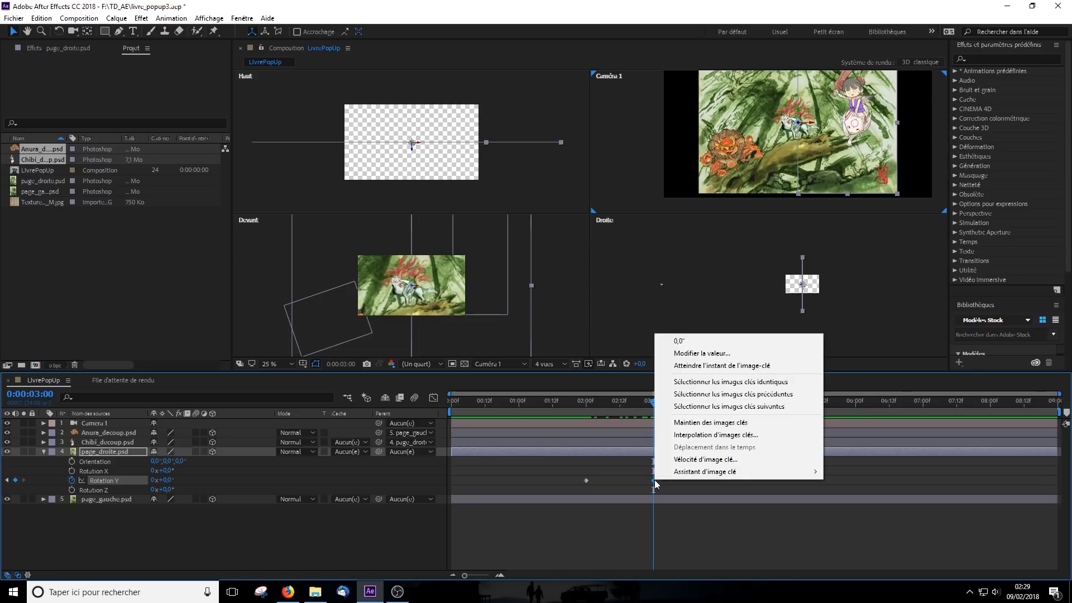
{"action": "left_click", "coordinate": [688, 354]}
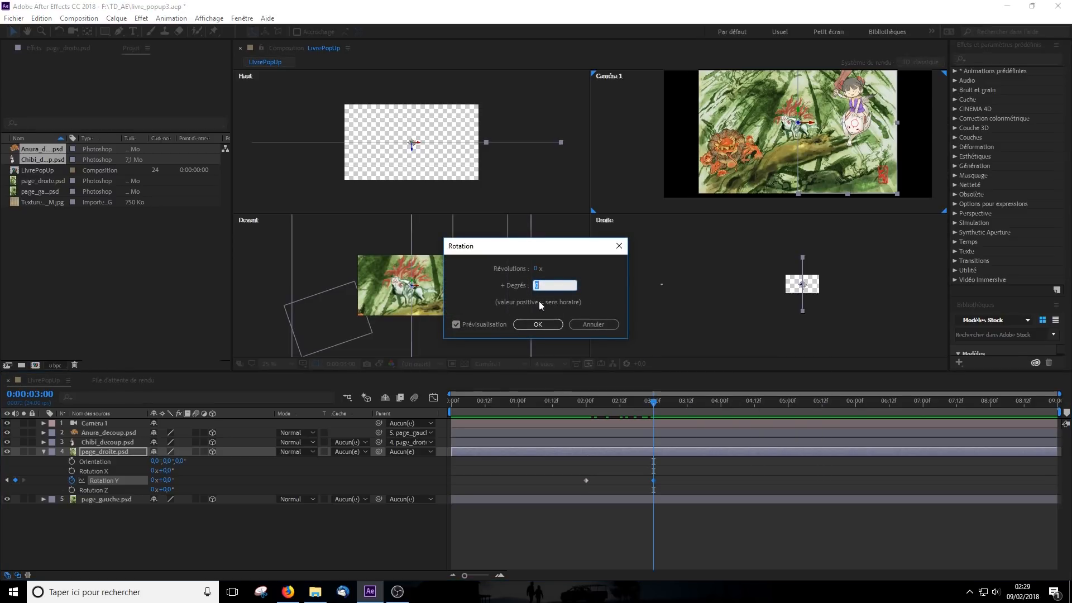
{"action": "type", "text": "5"}
{"action": "left_click", "coordinate": [540, 325]}
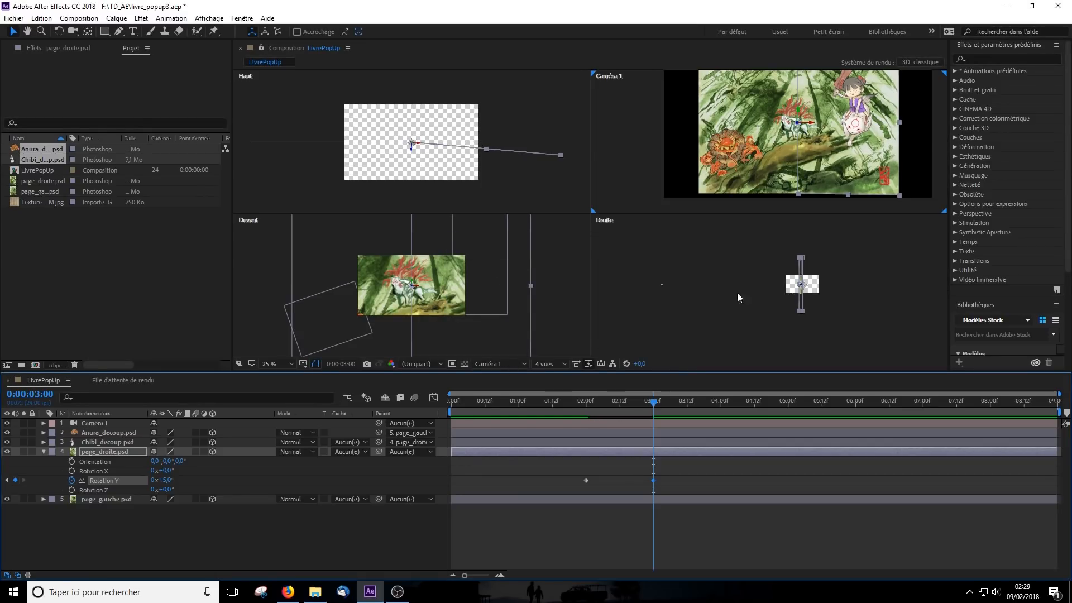
Keyframe page_gauche.psd's Y rotation at 0° at 0:00:03:00 and at -85° at 0:00:02:00
{"action": "left_click", "coordinate": [106, 499]}
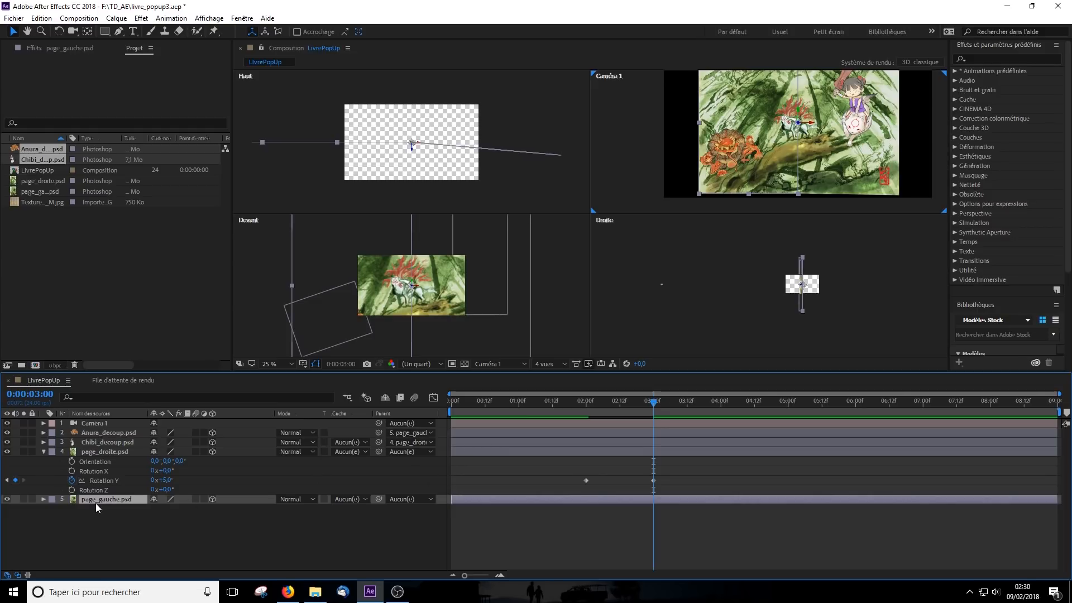
{"action": "key", "text": "r"}
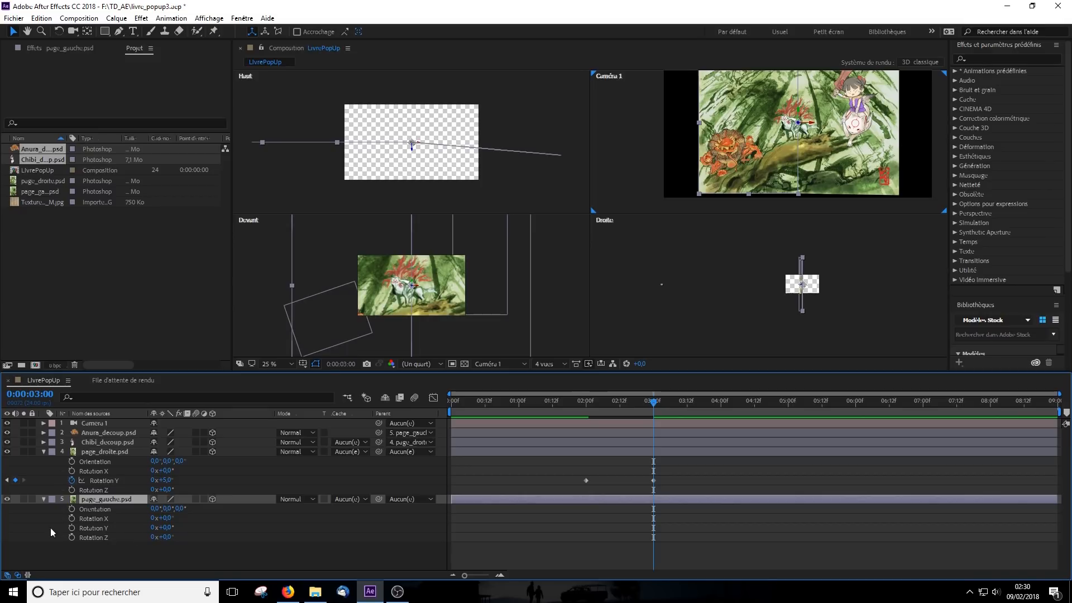
{"action": "left_click", "coordinate": [72, 529]}
{"action": "left_click_drag", "start_coordinate": [652, 414], "coordinate": [584, 416]}
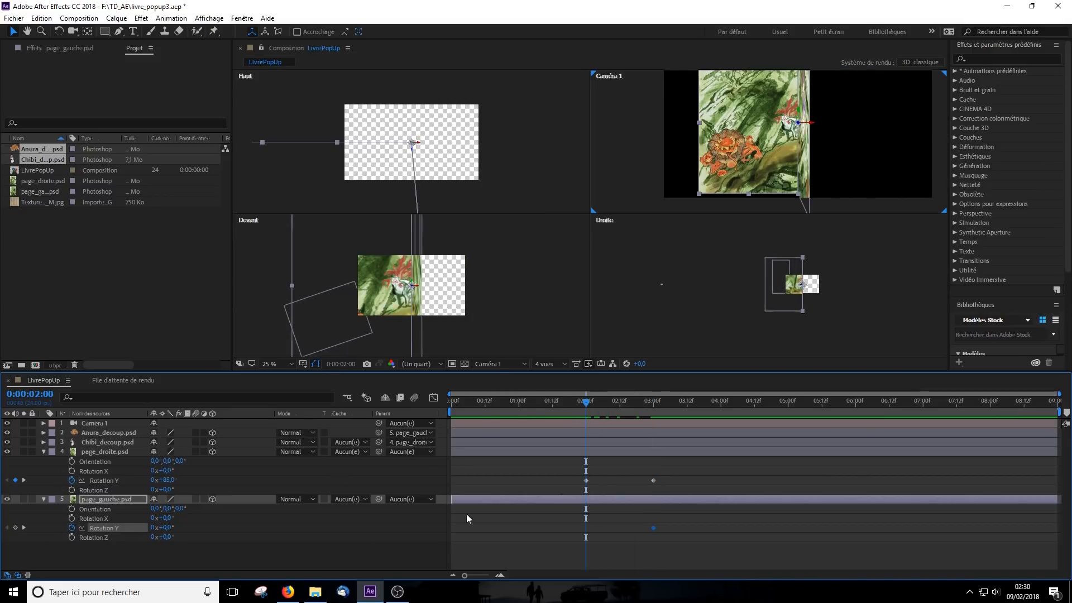
{"action": "left_click", "coordinate": [170, 527]}
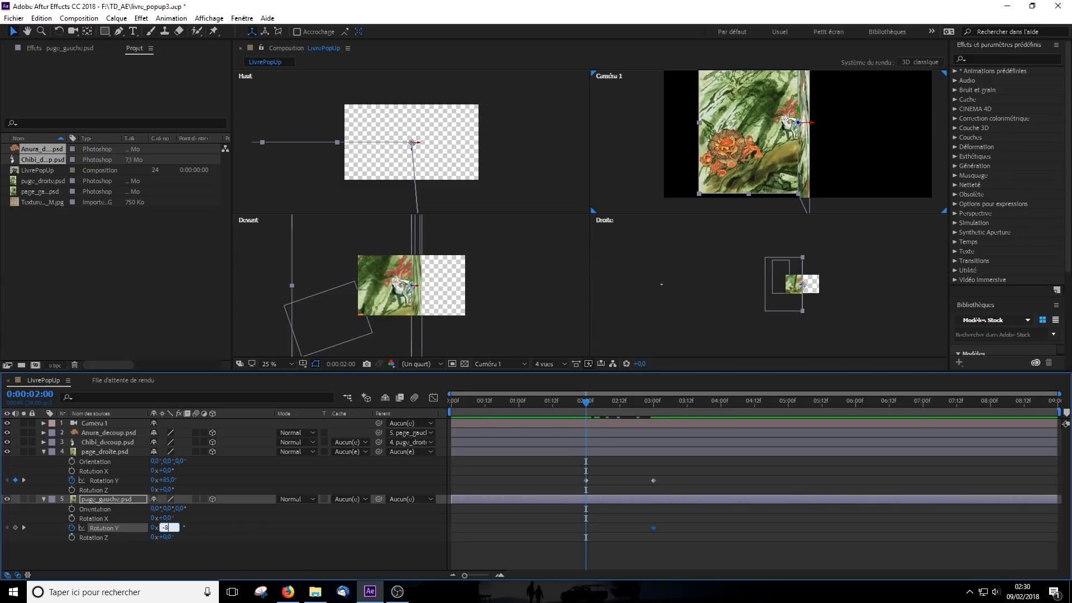
{"action": "key", "text": "Return"}
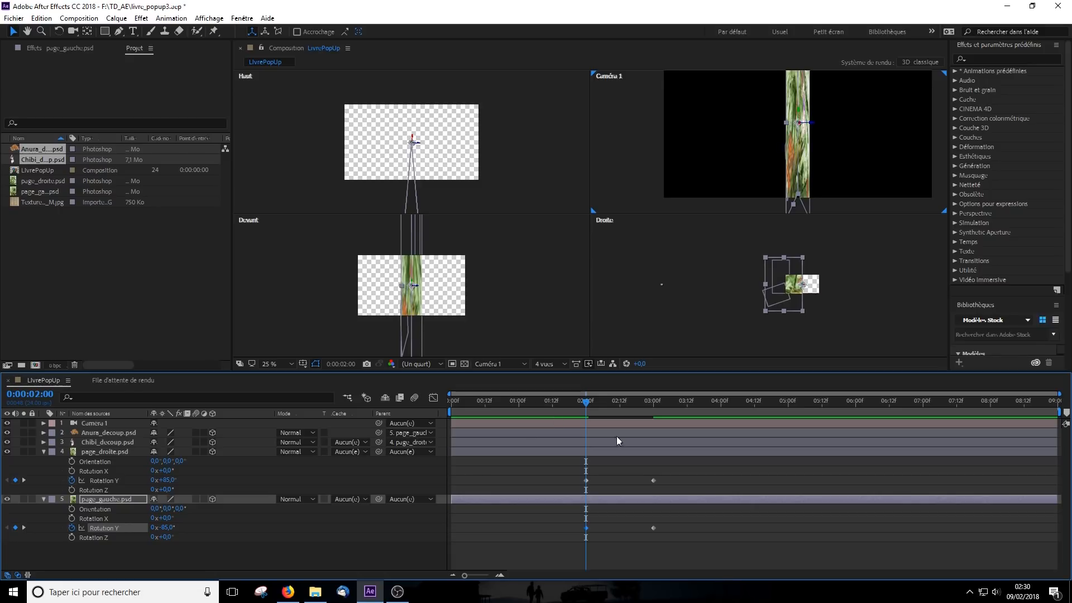
Go to 0:00:03:00 and reduce the two page layers in the timeline to their modified or keyframed properties
{"action": "left_click_drag", "start_coordinate": [586, 403], "coordinate": [651, 422]}
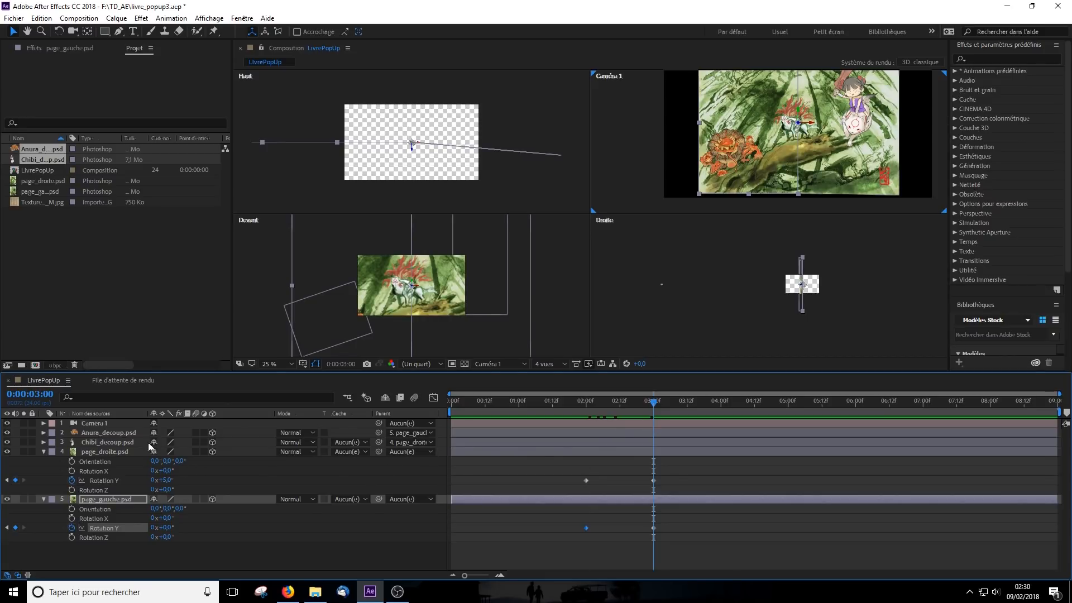
{"action": "left_click", "coordinate": [114, 451]}
{"action": "key", "text": "r"}
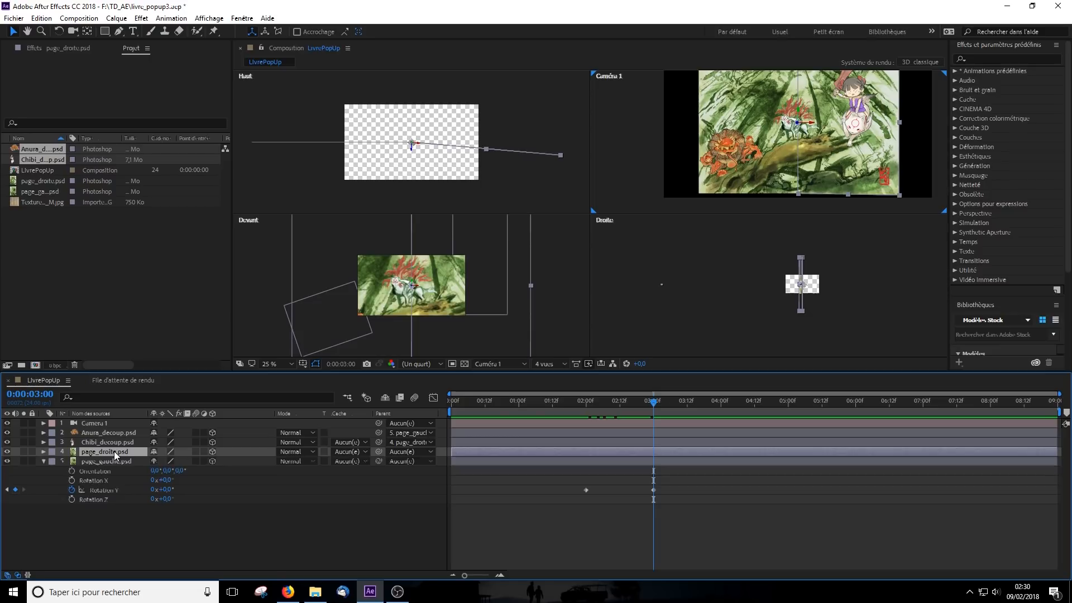
{"action": "key", "text": "u"}
{"action": "left_click", "coordinate": [108, 470]}
{"action": "key", "text": "u"}
{"action": "key", "text": "u"}
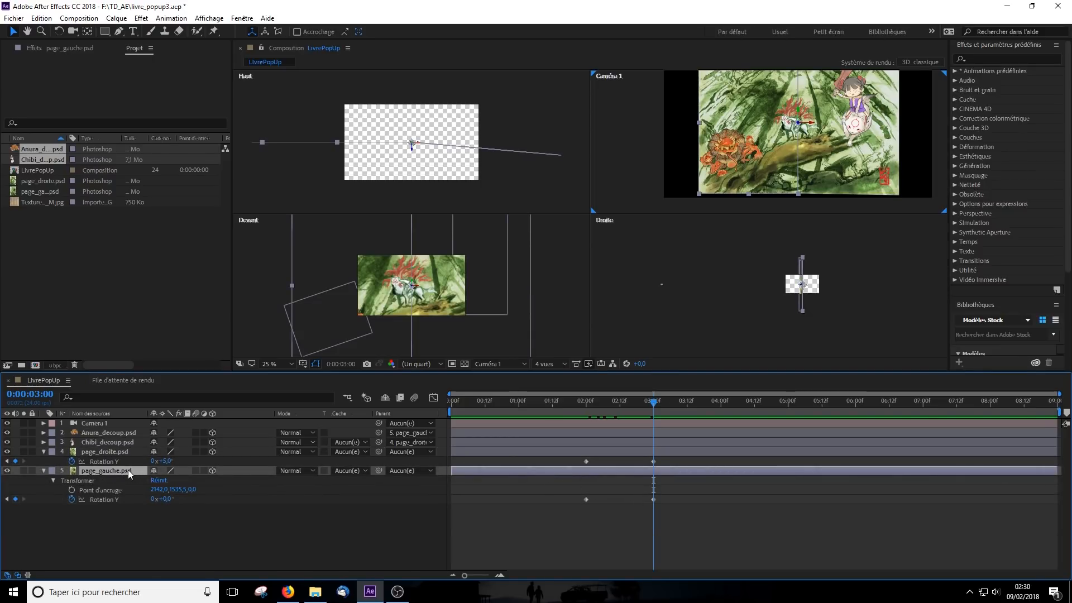
{"action": "left_click", "coordinate": [54, 482]}
{"action": "key", "text": "u"}
{"action": "key", "text": "u"}
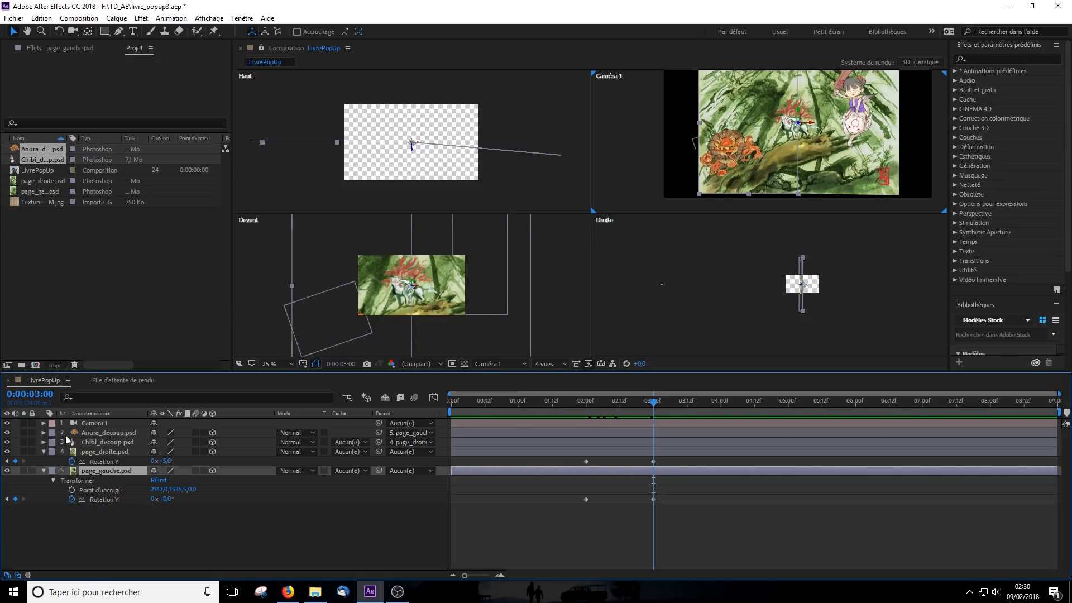
Reveal the rotation properties of the Anura_decoup.psd and Chibi_decoup.psd layers
{"action": "left_click", "coordinate": [98, 435]}
{"action": "key", "text": "r"}
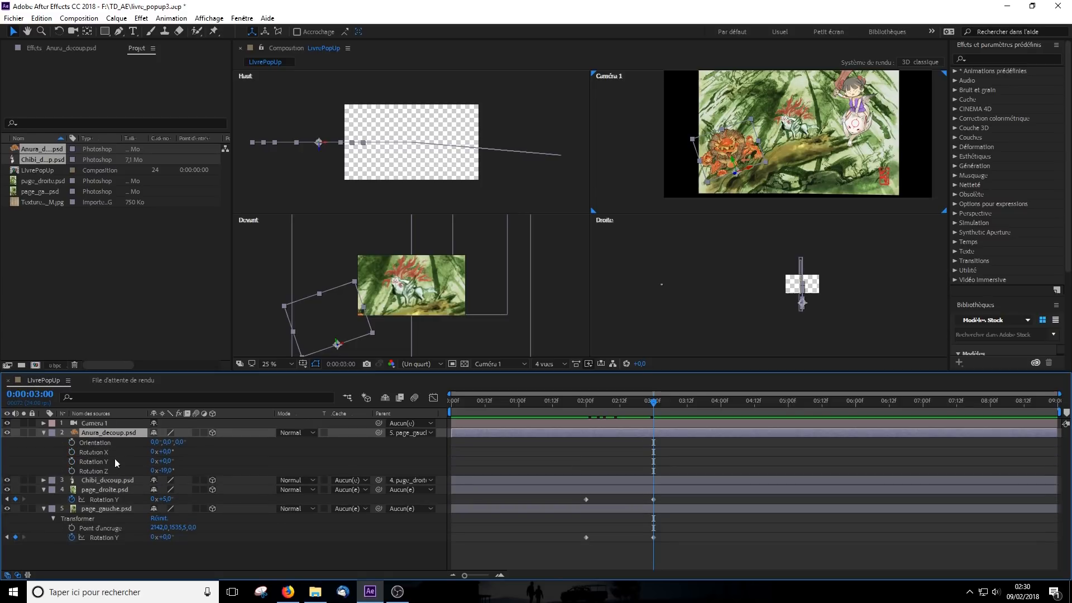
{"action": "left_click", "coordinate": [113, 480]}
{"action": "key", "text": "r"}
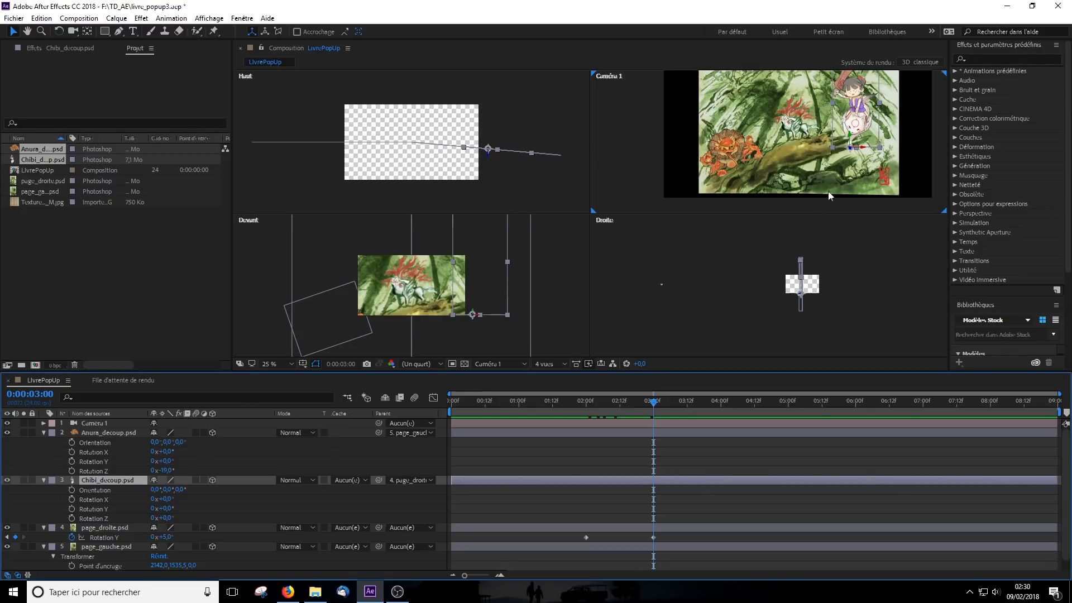
Keyframe Anura_decoup.psd's X rotation at 0° at 0:00:03:00 and at 90° at 0:00:04:00
{"action": "left_click", "coordinate": [123, 434]}
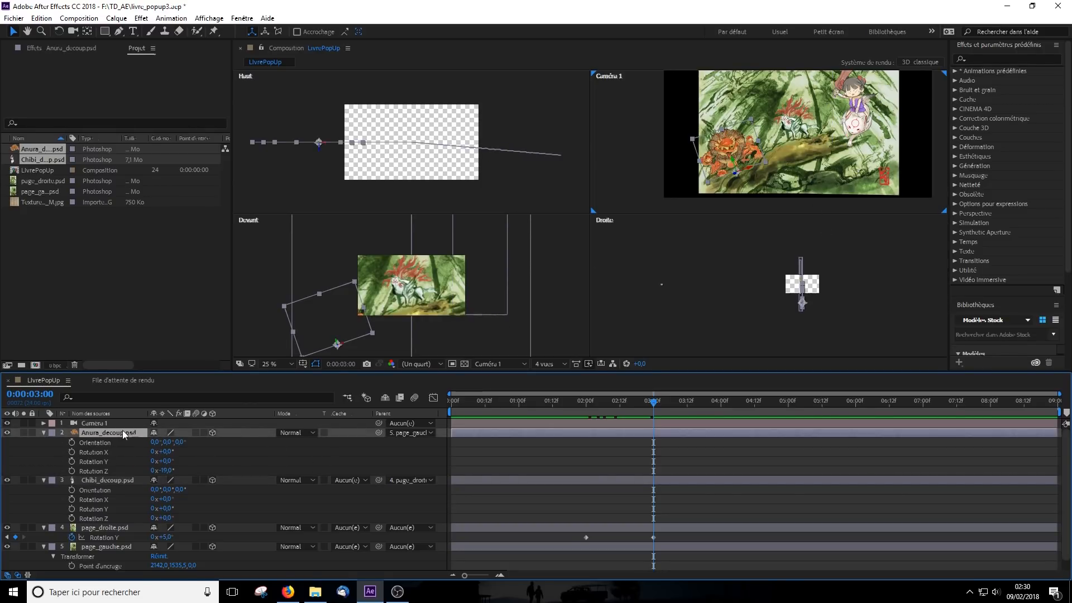
{"action": "left_click", "coordinate": [71, 452]}
{"action": "left_click_drag", "start_coordinate": [665, 403], "coordinate": [722, 410]}
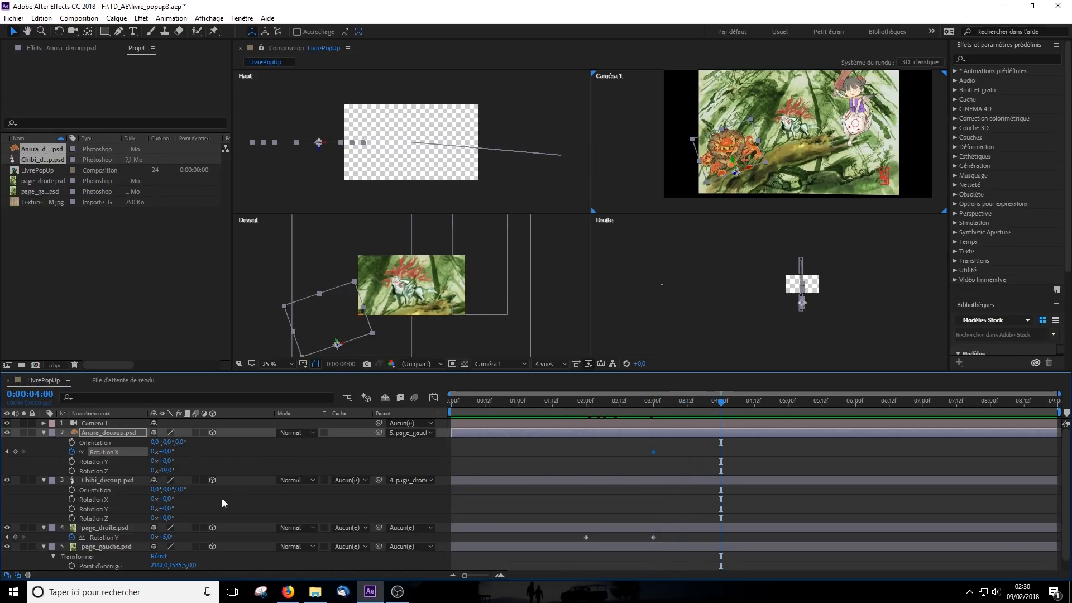
{"action": "left_click_drag", "start_coordinate": [172, 451], "coordinate": [208, 453]}
{"action": "left_click", "coordinate": [168, 452]}
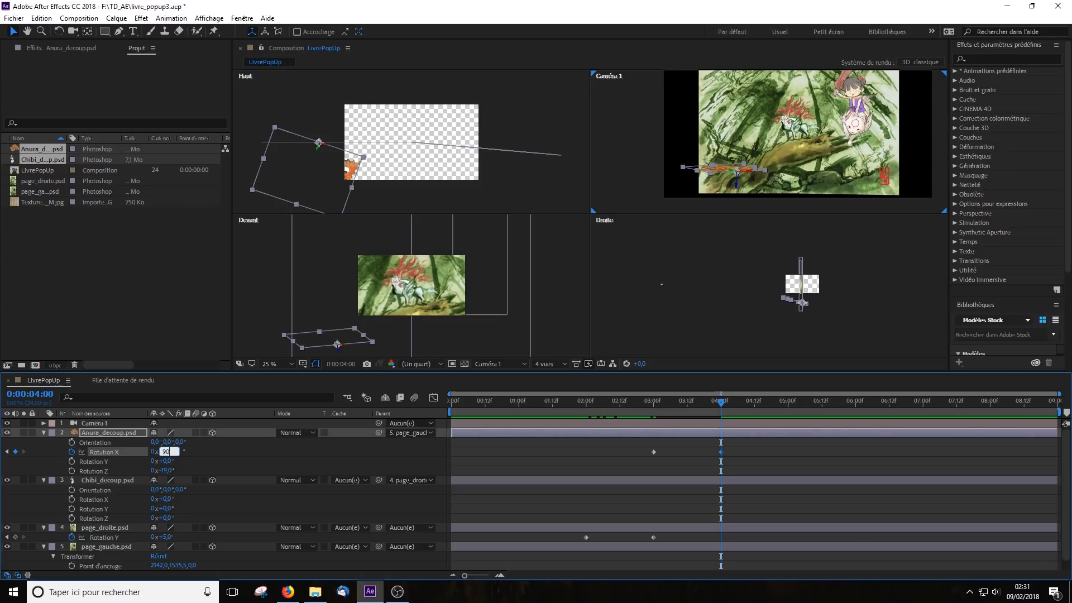
{"action": "key", "text": "Return"}
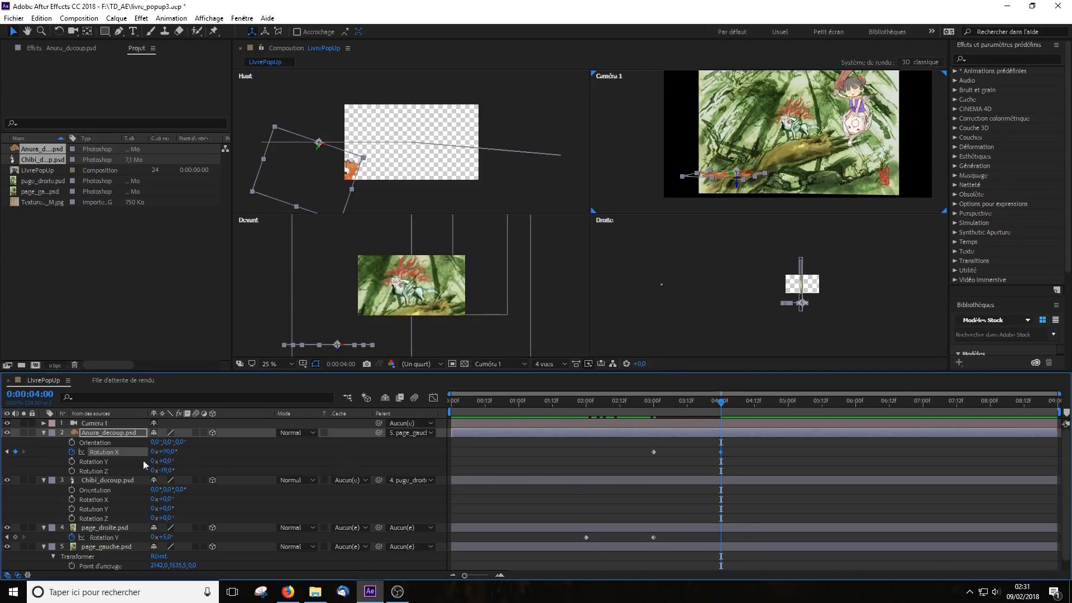
Keyframe Chibi_decoup.psd's X rotation at 0° at 0:00:03:12 and at 93° at 0:00:04:12
{"action": "left_click", "coordinate": [120, 480]}
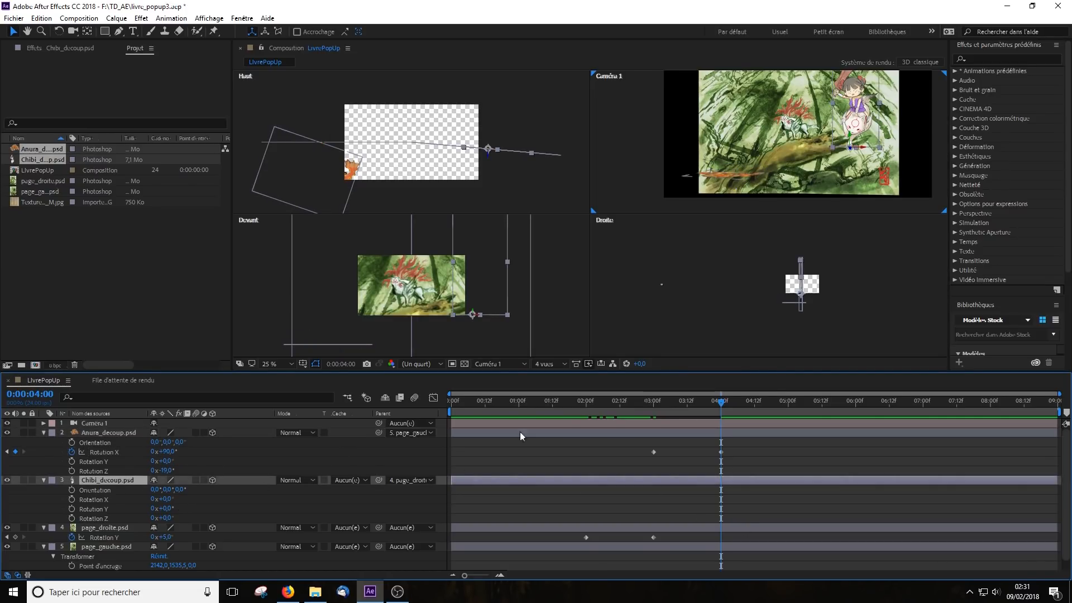
{"action": "left_click", "coordinate": [662, 400]}
{"action": "left_click_drag", "start_coordinate": [680, 420], "coordinate": [684, 417]}
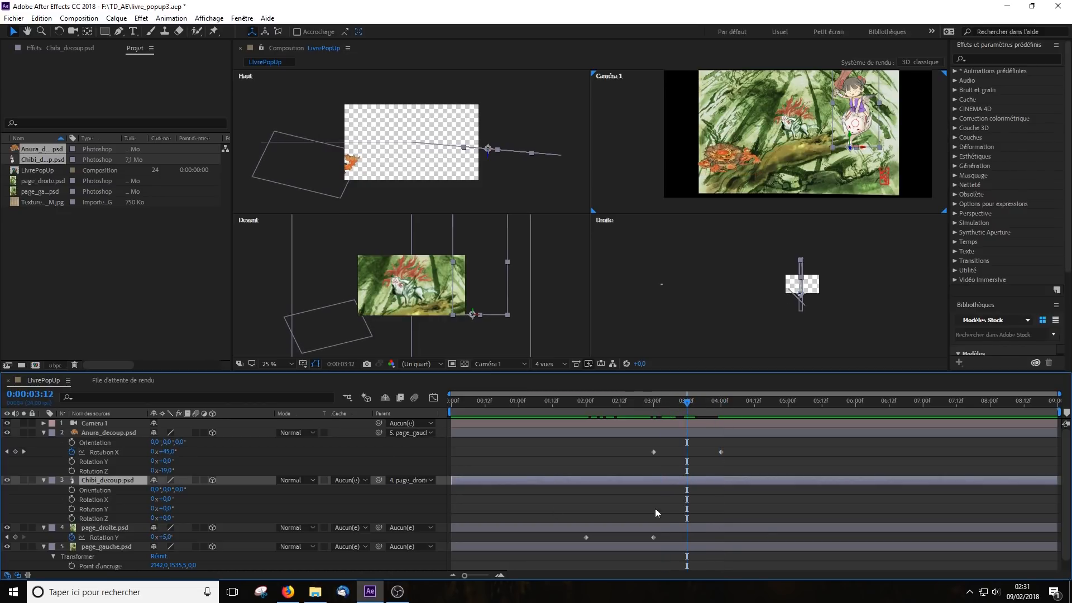
{"action": "left_click", "coordinate": [72, 499]}
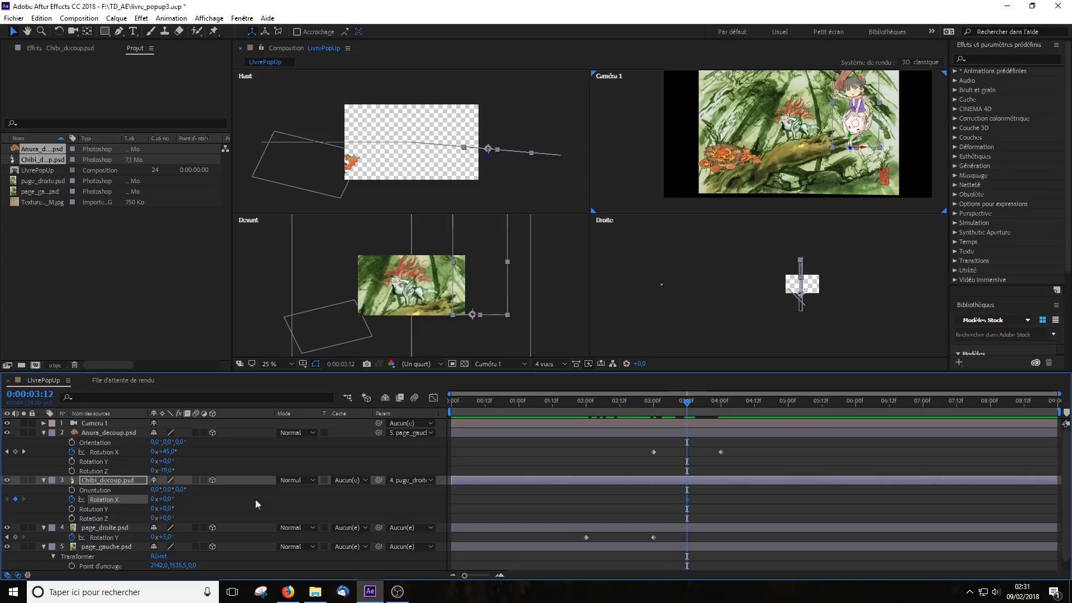
{"action": "left_click_drag", "start_coordinate": [687, 403], "coordinate": [754, 404]}
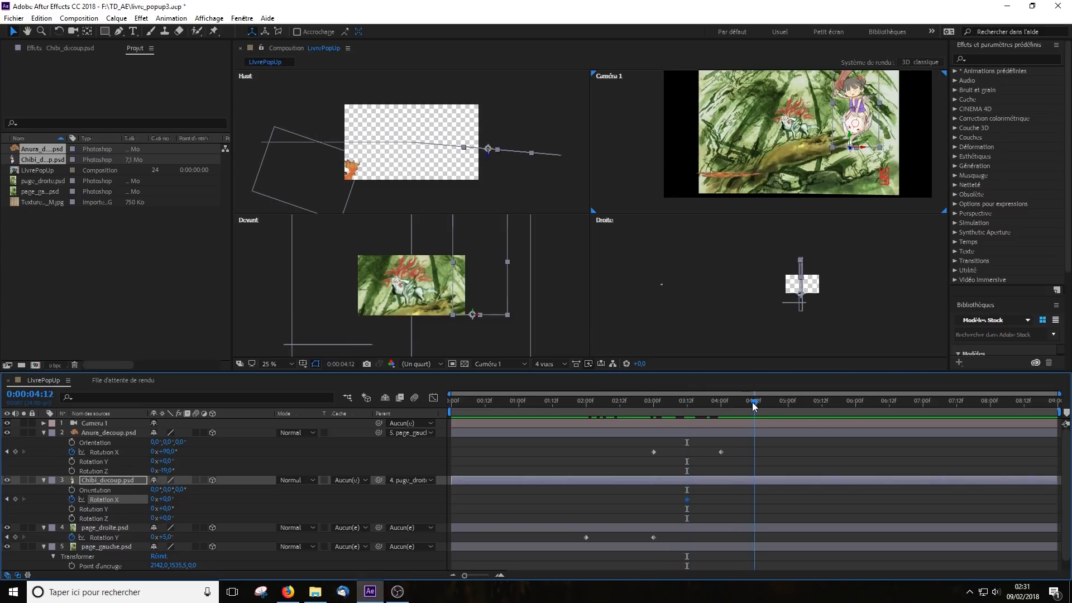
{"action": "left_click_drag", "start_coordinate": [164, 499], "coordinate": [227, 508]}
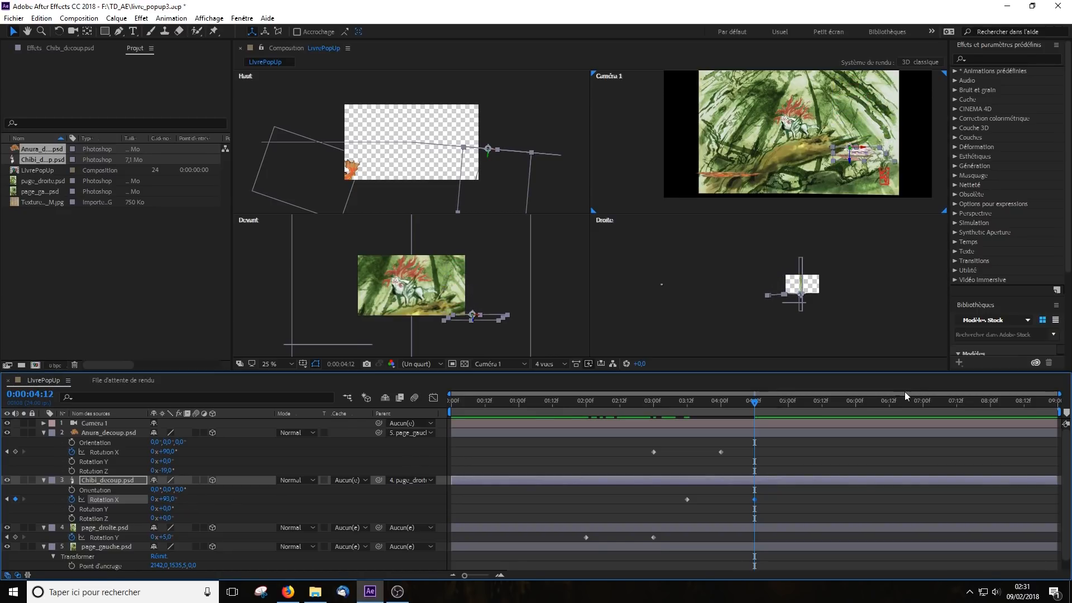
Start keyframes for Caméra 1's point of interest (Point ciblé) and Position at 0:00:00:02
{"action": "left_click_drag", "start_coordinate": [759, 406], "coordinate": [457, 427]}
{"action": "key", "text": "comma"}
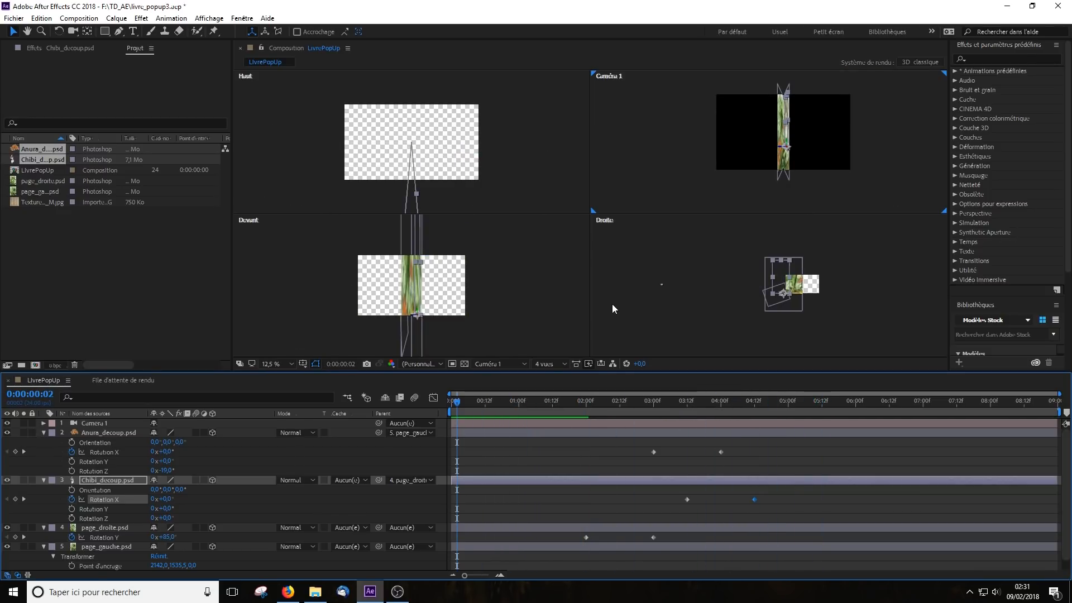
{"action": "left_click", "coordinate": [44, 422]}
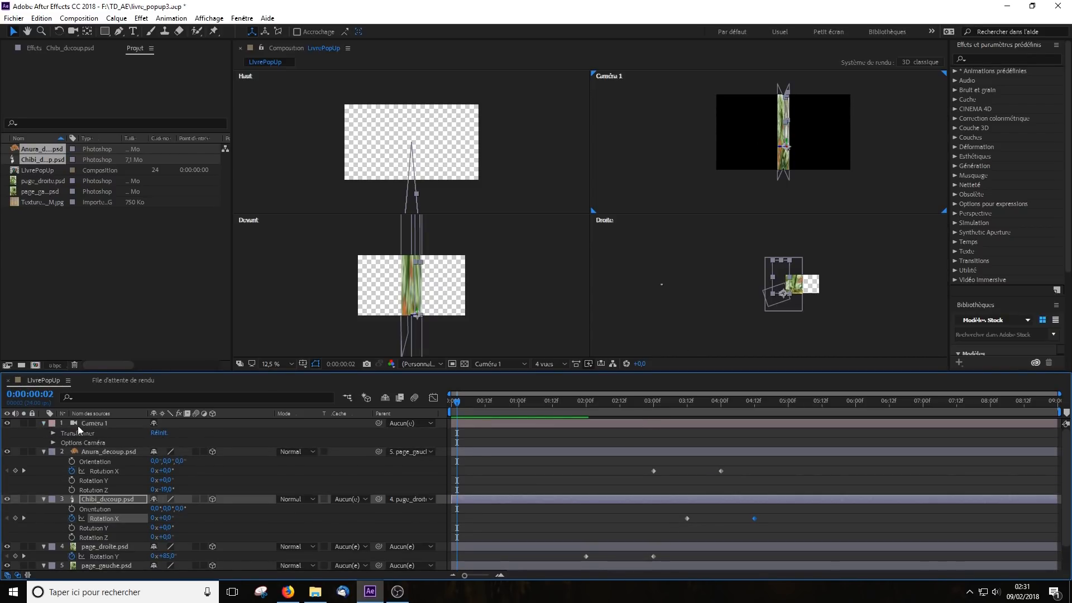
{"action": "left_click", "coordinate": [54, 433]}
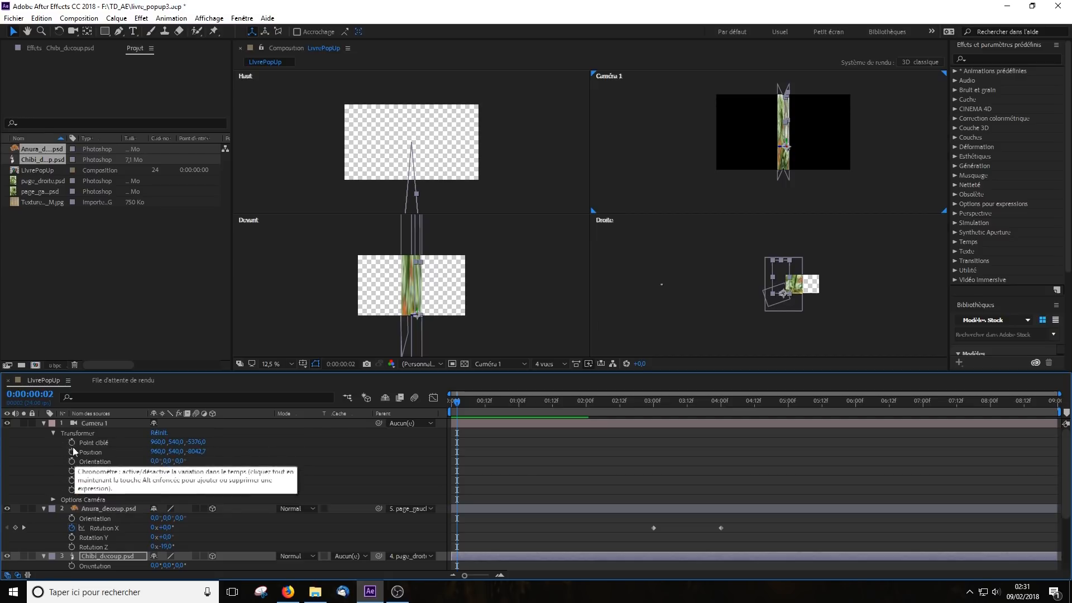
{"action": "left_click", "coordinate": [72, 442]}
{"action": "left_click", "coordinate": [71, 451]}
At 0:00:04:00, move Caméra 1's point of interest to about 960, 1670, -600 and its position to about 960, 7260, -2442.7
{"action": "left_click_drag", "start_coordinate": [462, 402], "coordinate": [719, 422]}
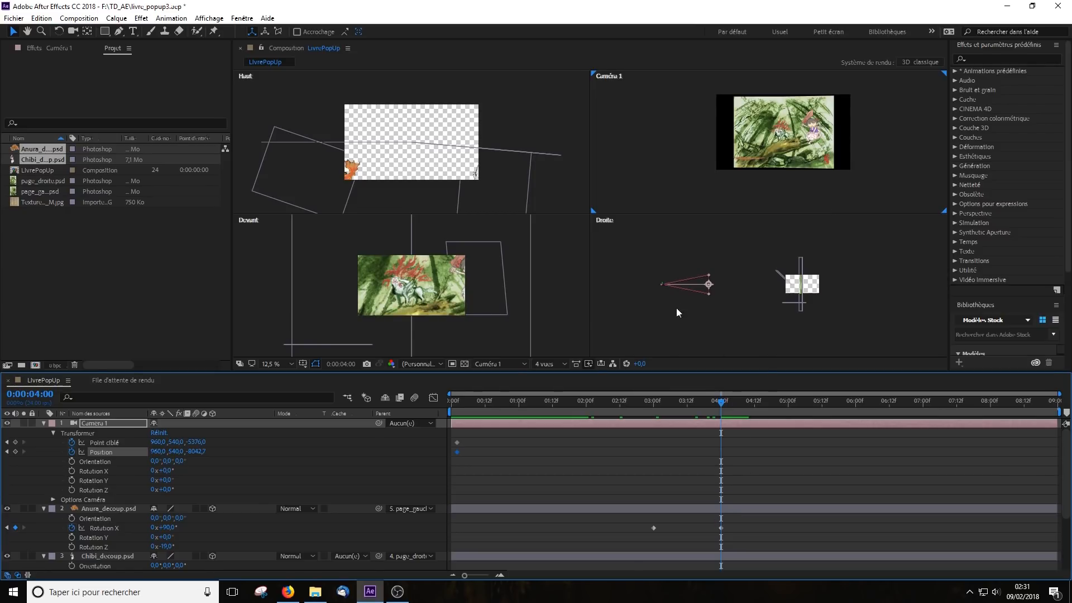
{"action": "scroll", "coordinate": [704, 296], "scroll_direction": "up", "scroll_amount": 1}
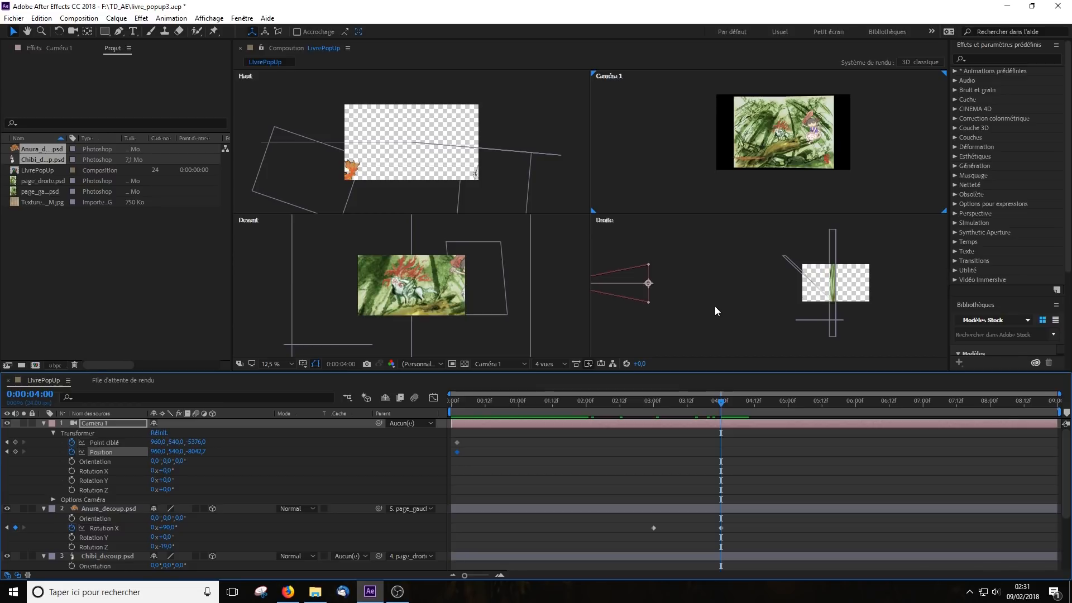
{"action": "left_click_drag", "start_coordinate": [651, 283], "coordinate": [816, 323]}
{"action": "scroll", "coordinate": [675, 328], "scroll_direction": "down", "scroll_amount": 1}
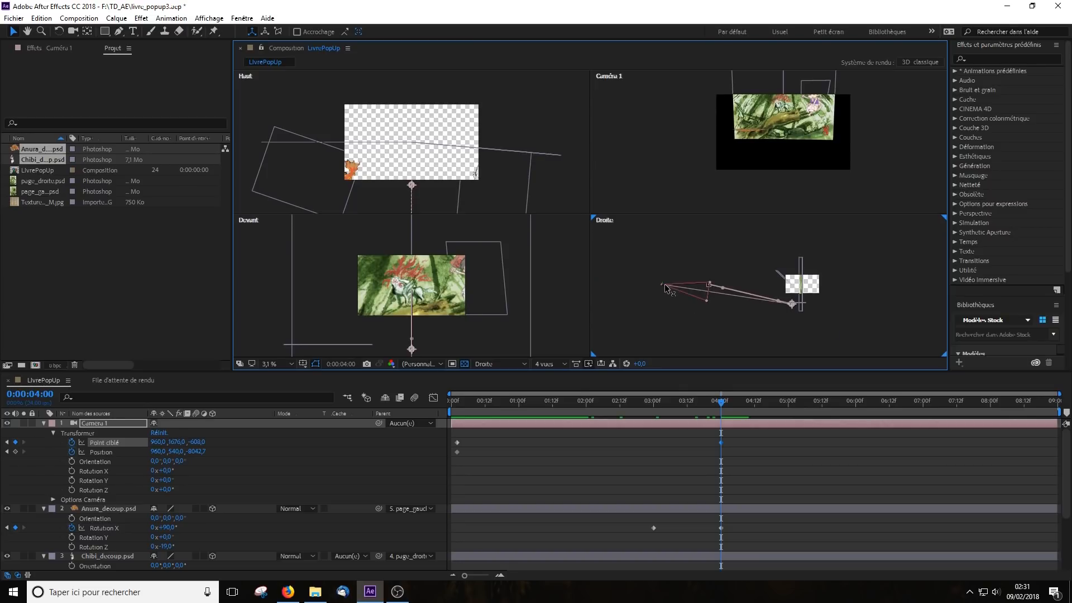
{"action": "left_click_drag", "start_coordinate": [661, 287], "coordinate": [751, 438]}
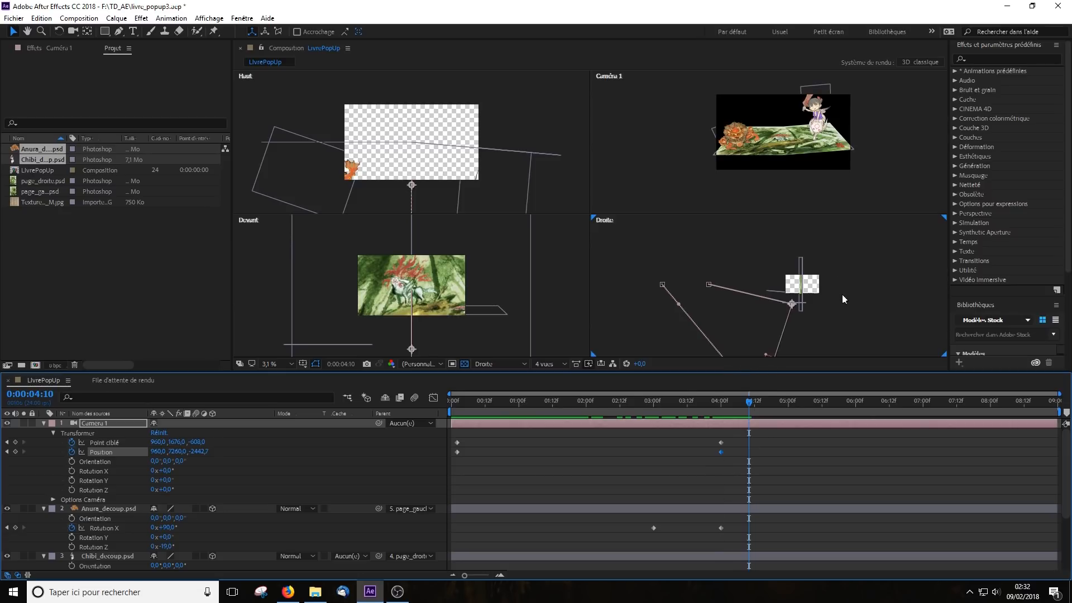
Switch the composition to a single Droite view with the camera's whole motion path in frame
{"action": "scroll", "coordinate": [843, 309], "scroll_direction": "down", "scroll_amount": 2}
{"action": "left_click_drag", "start_coordinate": [833, 311], "coordinate": [834, 257]}
{"action": "scroll", "coordinate": [762, 274], "scroll_direction": "up", "scroll_amount": 1}
{"action": "scroll", "coordinate": [756, 274], "scroll_direction": "down", "scroll_amount": 2}
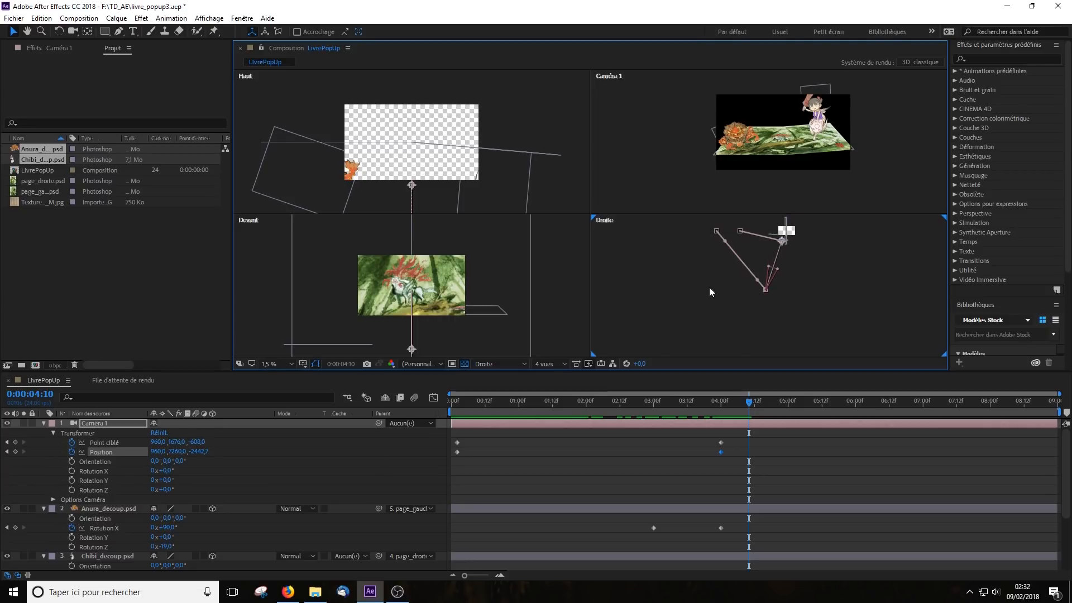
{"action": "scroll", "coordinate": [751, 276], "scroll_direction": "up", "scroll_amount": 1}
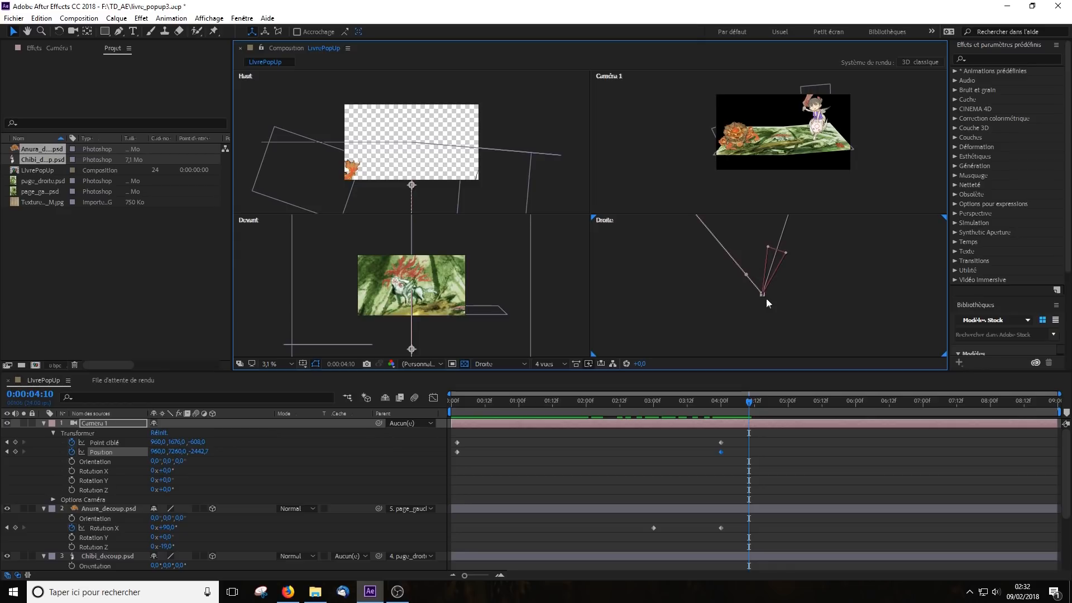
{"action": "scroll", "coordinate": [768, 301], "scroll_direction": "down", "scroll_amount": 1}
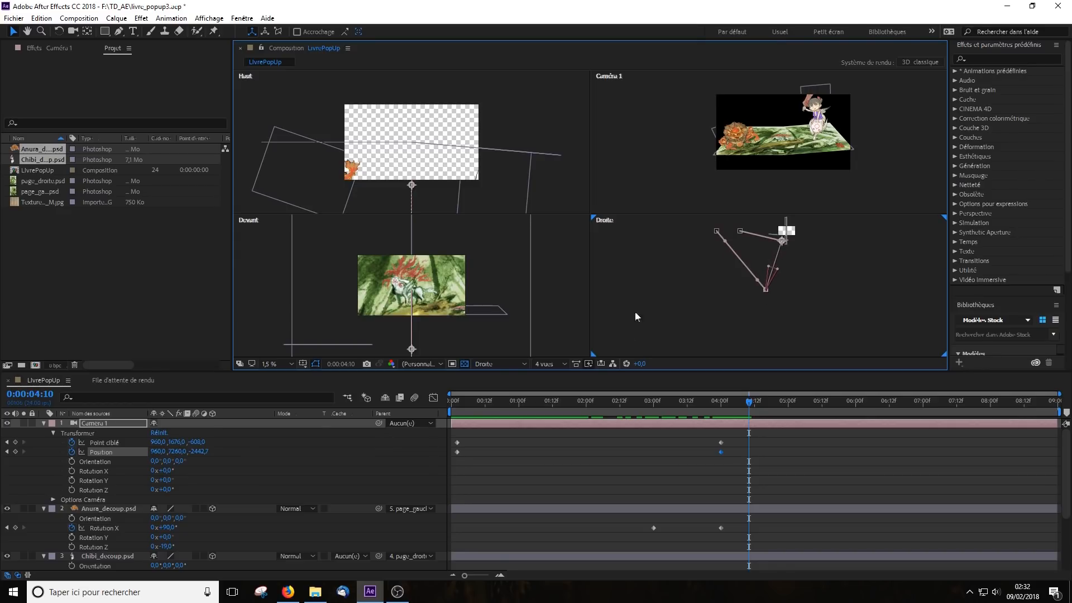
{"action": "left_click", "coordinate": [542, 364]}
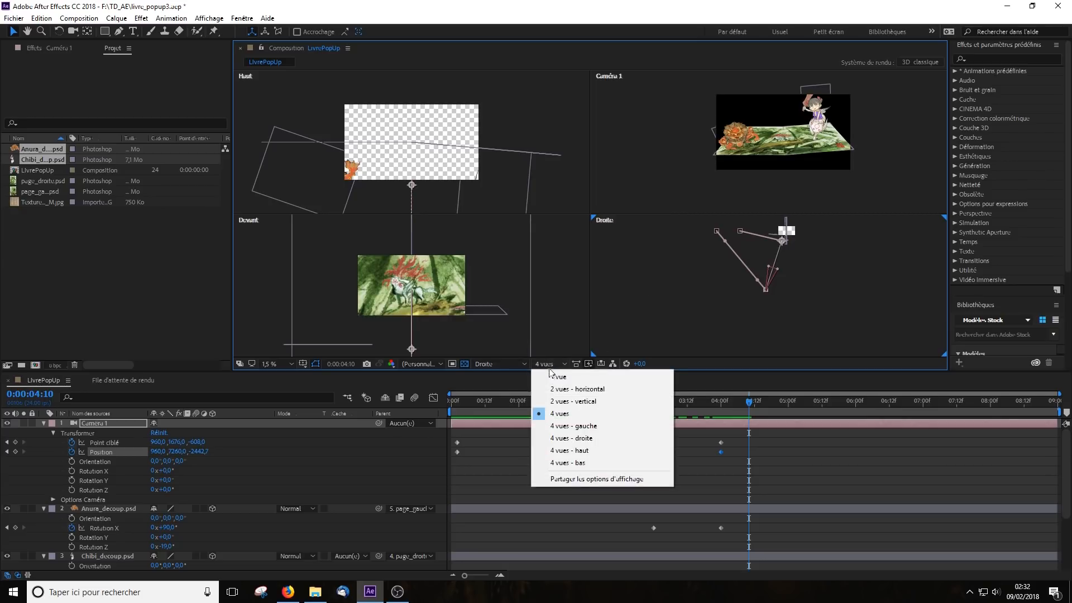
{"action": "left_click", "coordinate": [552, 376]}
{"action": "left_click", "coordinate": [500, 364]}
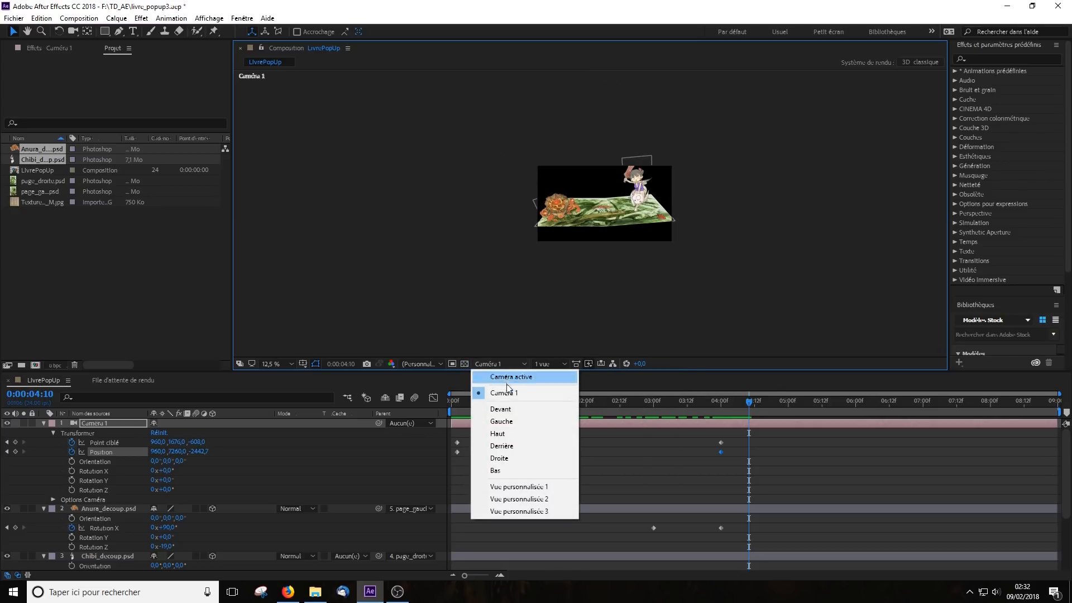
{"action": "left_click", "coordinate": [504, 458]}
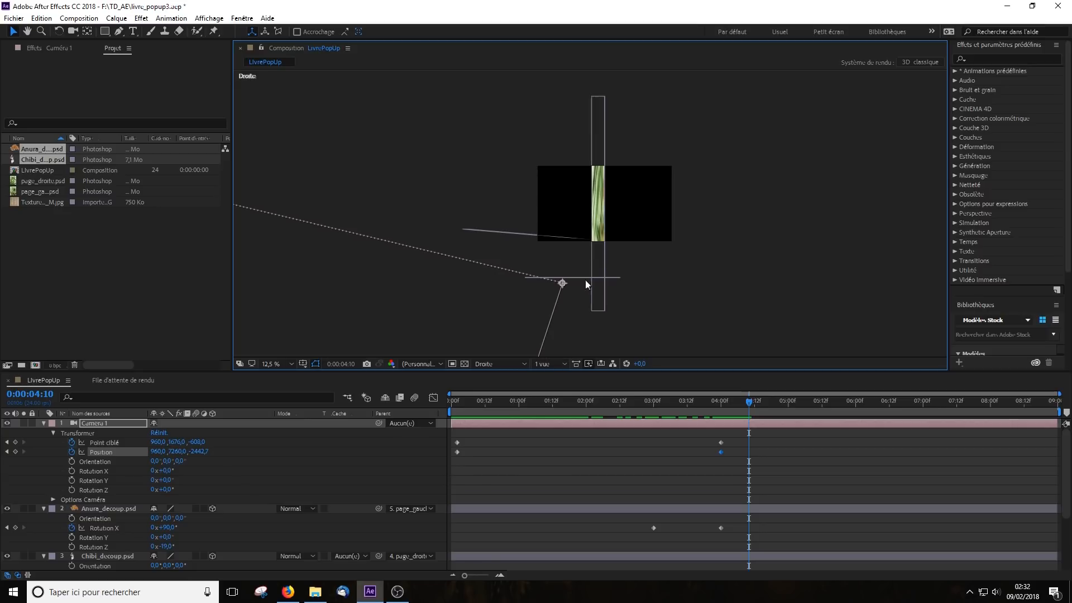
{"action": "scroll", "coordinate": [666, 277], "scroll_direction": "down", "scroll_amount": 2}
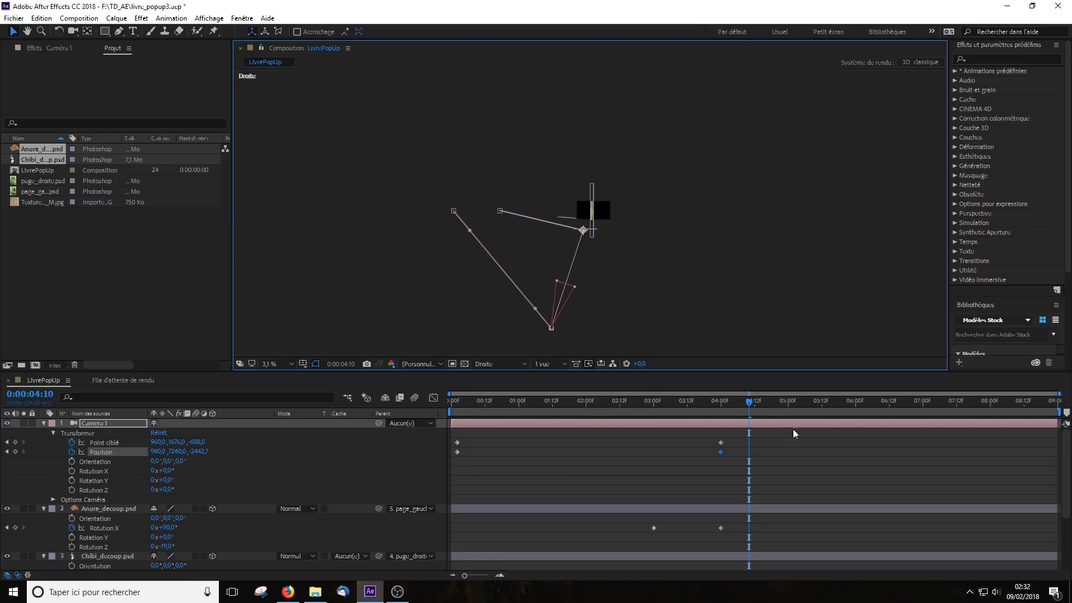
{"action": "left_click_drag", "start_coordinate": [753, 403], "coordinate": [595, 403]}
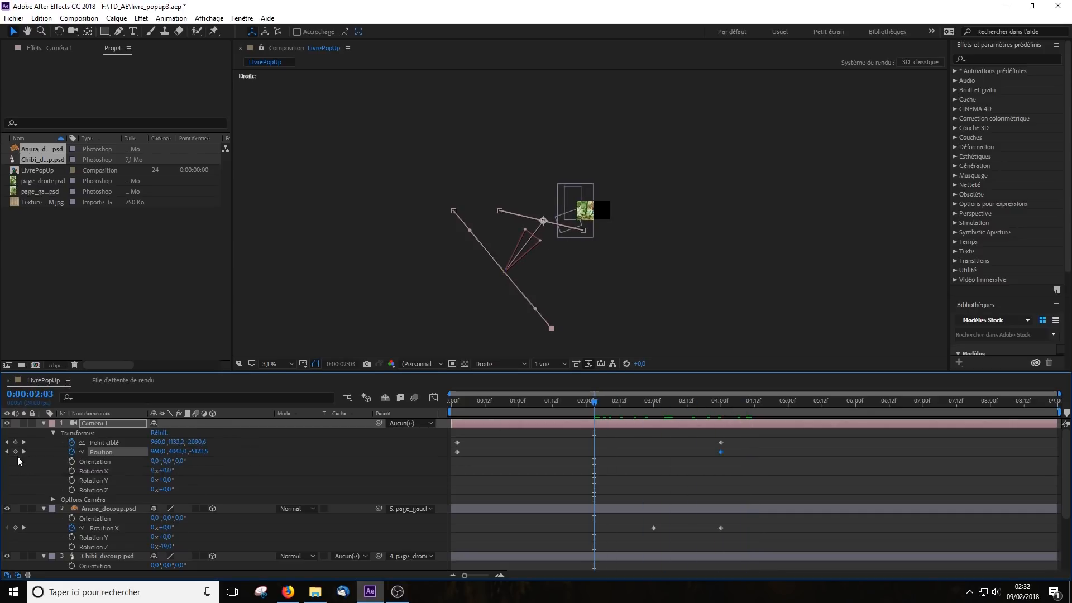
{"action": "left_click", "coordinate": [15, 453]}
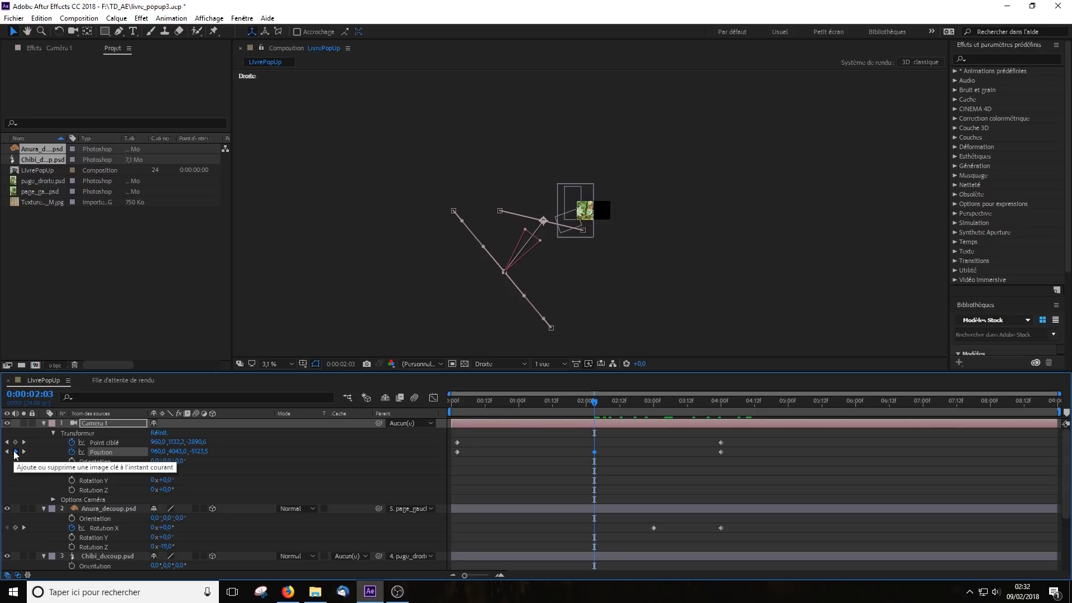
{"action": "left_click", "coordinate": [15, 452]}
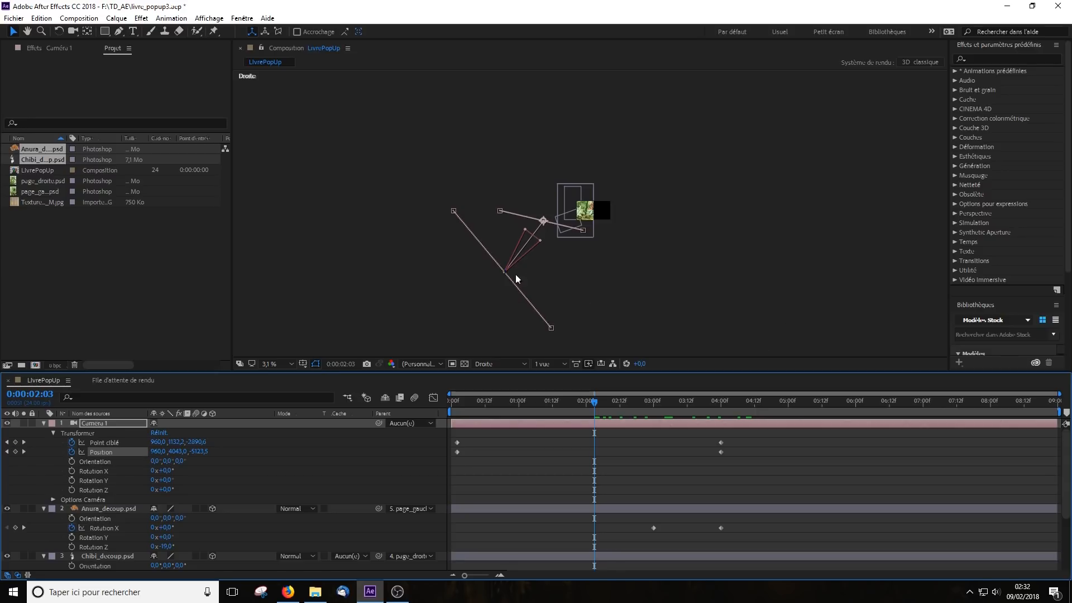
Bend Caméra 1's position path into an outward arc using the tangent handles of its first and last keyframes
{"action": "left_click", "coordinate": [454, 213]}
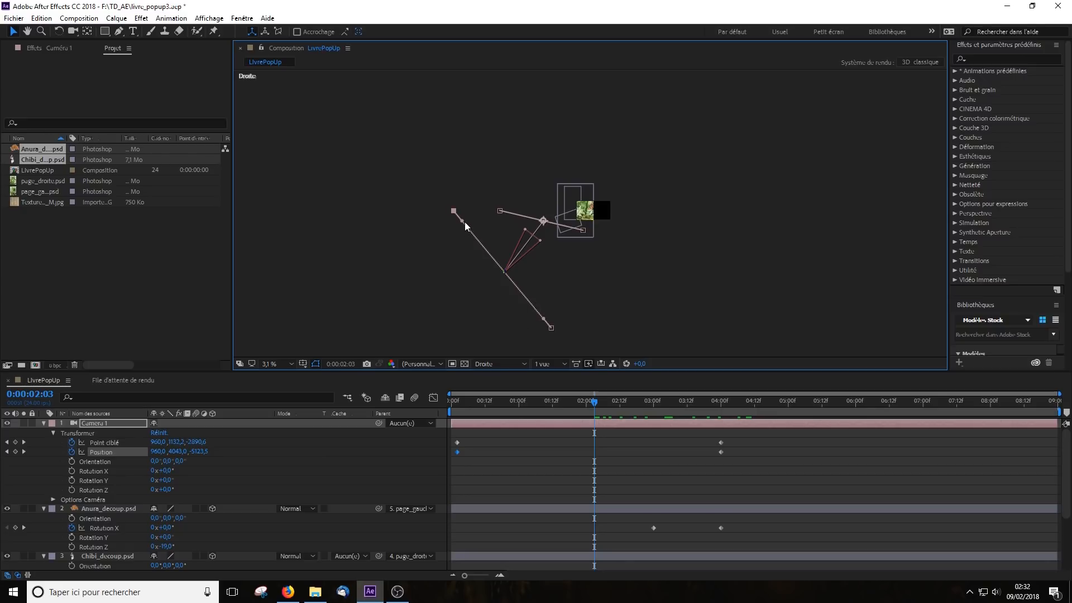
{"action": "left_click_drag", "start_coordinate": [461, 221], "coordinate": [449, 251]}
{"action": "left_click_drag", "start_coordinate": [545, 319], "coordinate": [506, 336]}
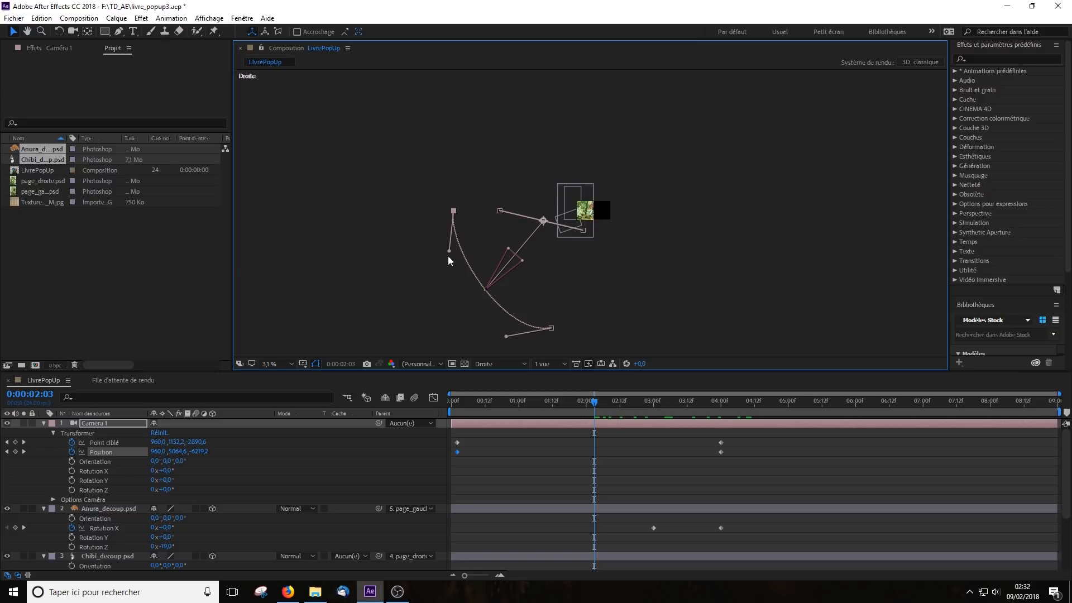
{"action": "left_click_drag", "start_coordinate": [448, 251], "coordinate": [437, 267]}
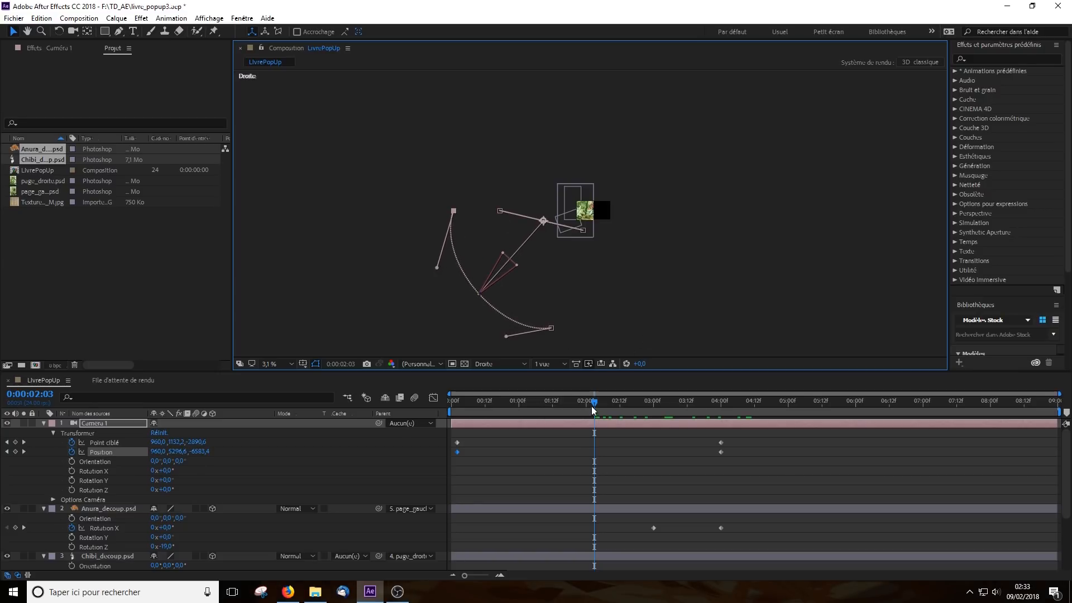
{"action": "left_click_drag", "start_coordinate": [595, 399], "coordinate": [582, 427]}
Curve the path of Caméra 1's point of interest between its two keyframes and scrub through the camera move
{"action": "left_click_drag", "start_coordinate": [500, 212], "coordinate": [573, 250]}
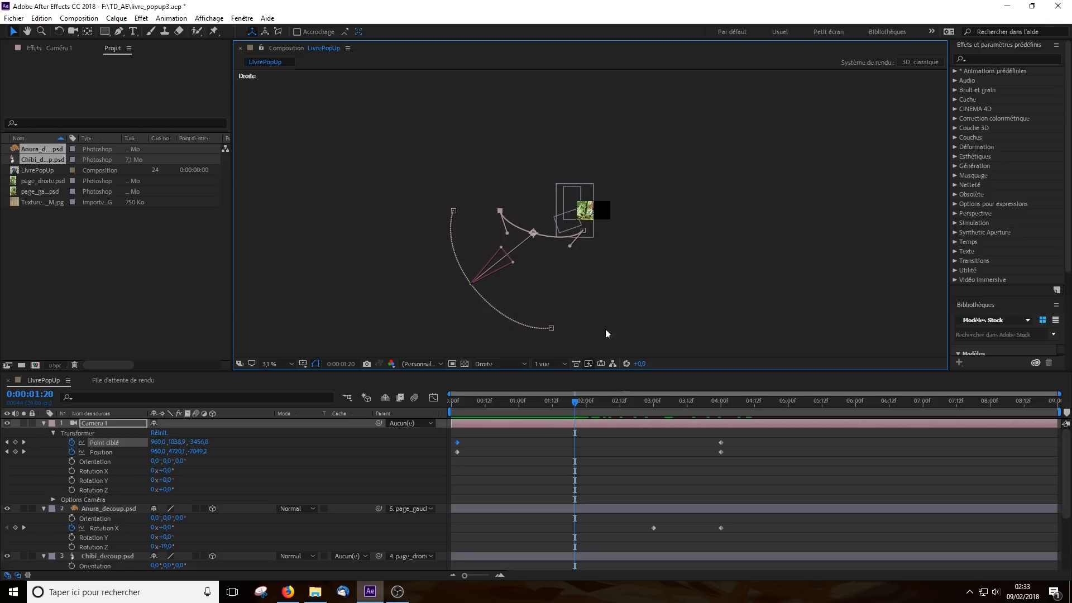
{"action": "left_click_drag", "start_coordinate": [581, 401], "coordinate": [473, 427]}
{"action": "left_click_drag", "start_coordinate": [625, 447], "coordinate": [692, 444]}
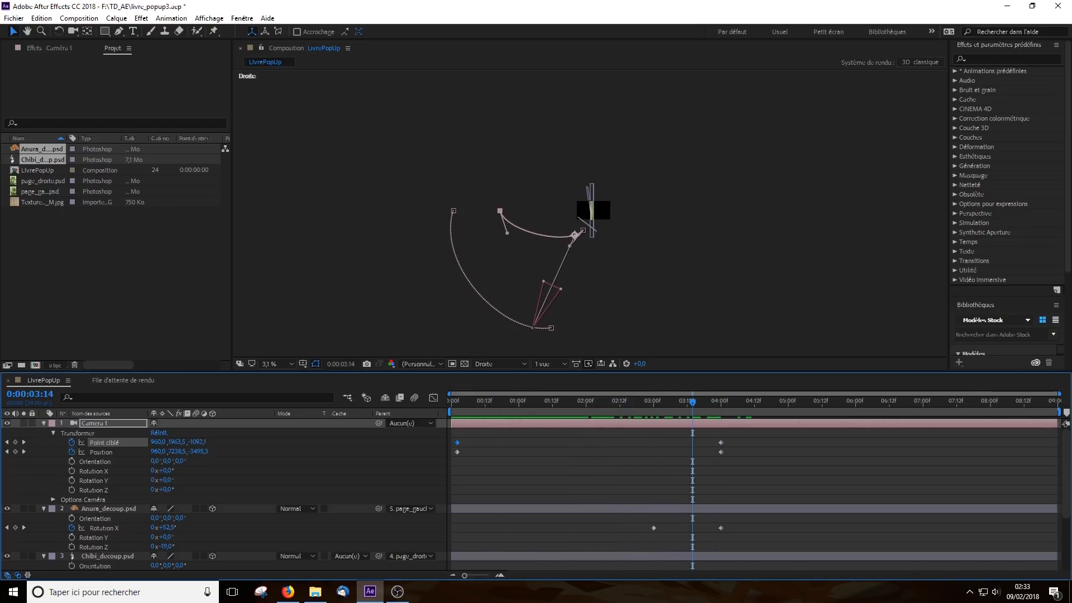